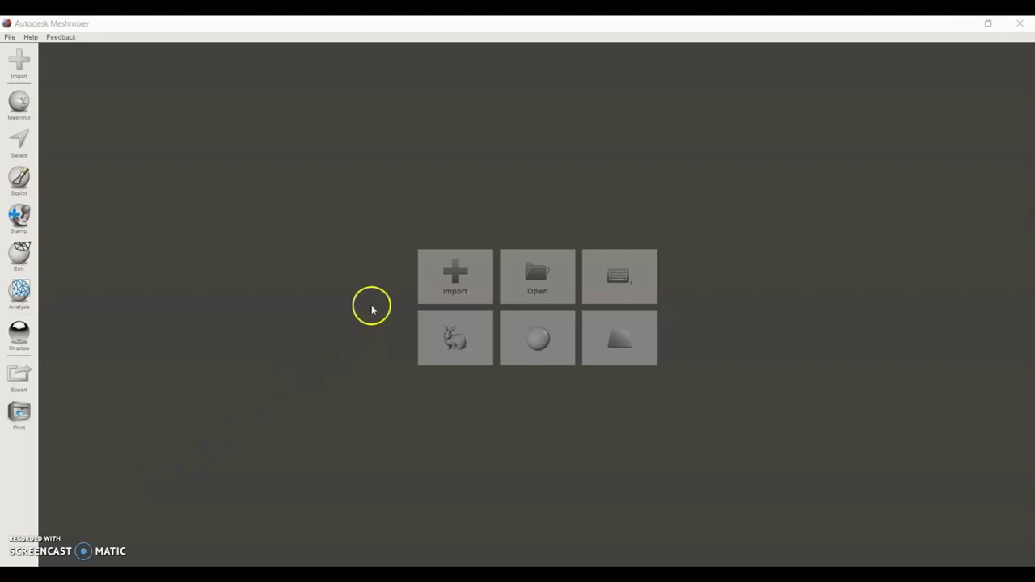
- Import the Elephant Qlone Scan mesh file into the empty scene
left_click(463, 263)
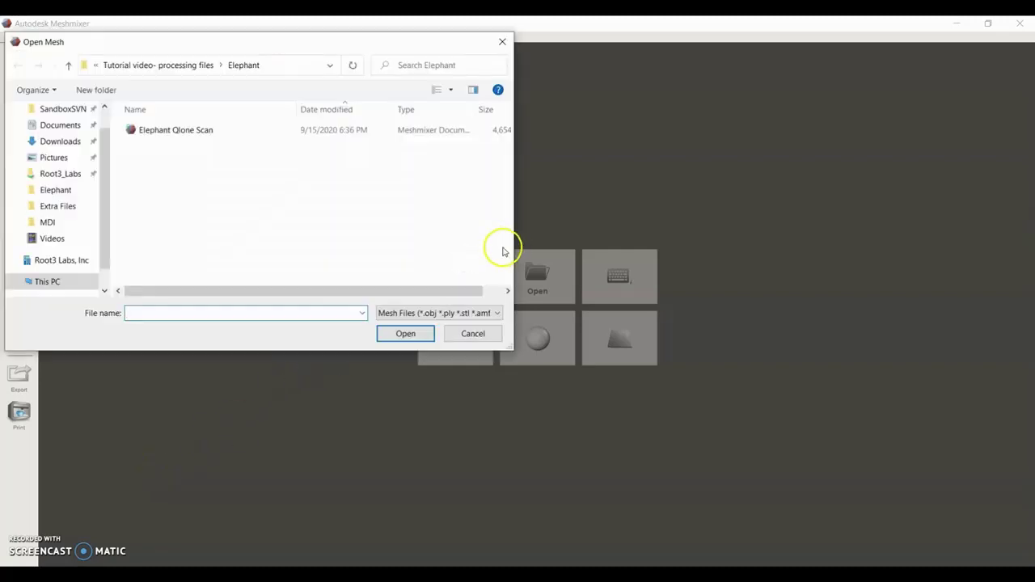
double_click(214, 128)
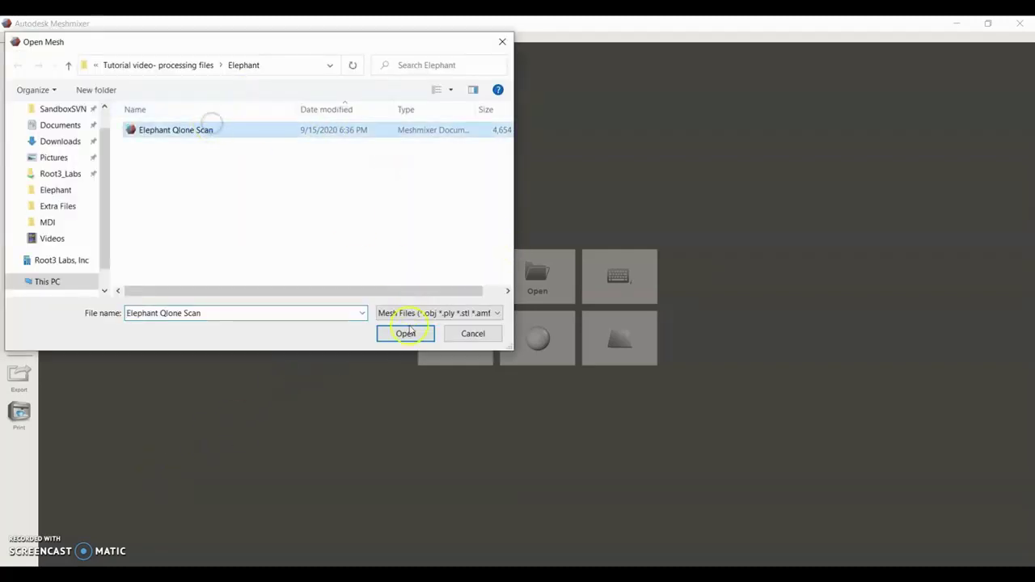
right_click_drag(520, 342, 710, 332)
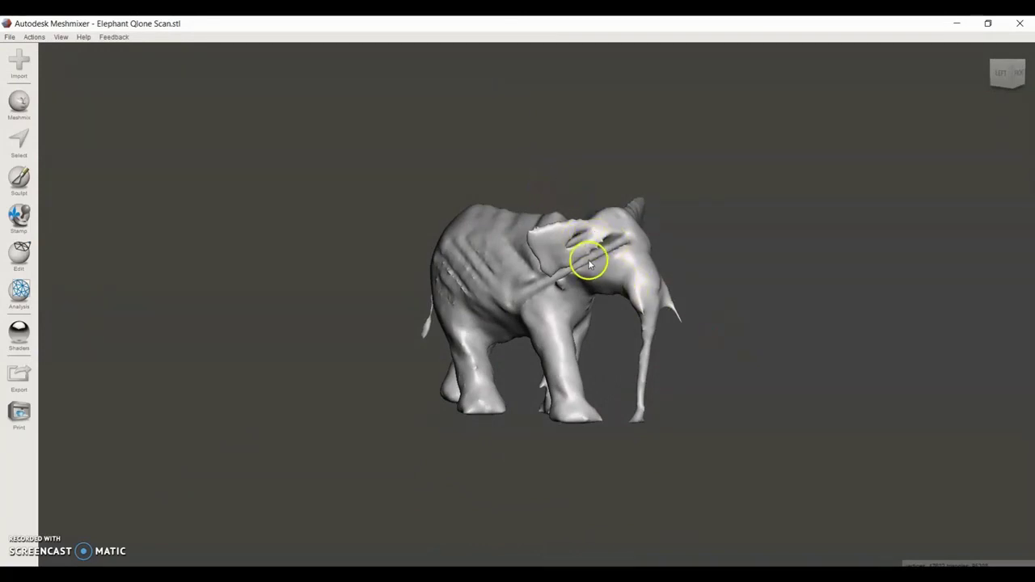
scroll(576, 240, "up", 8)
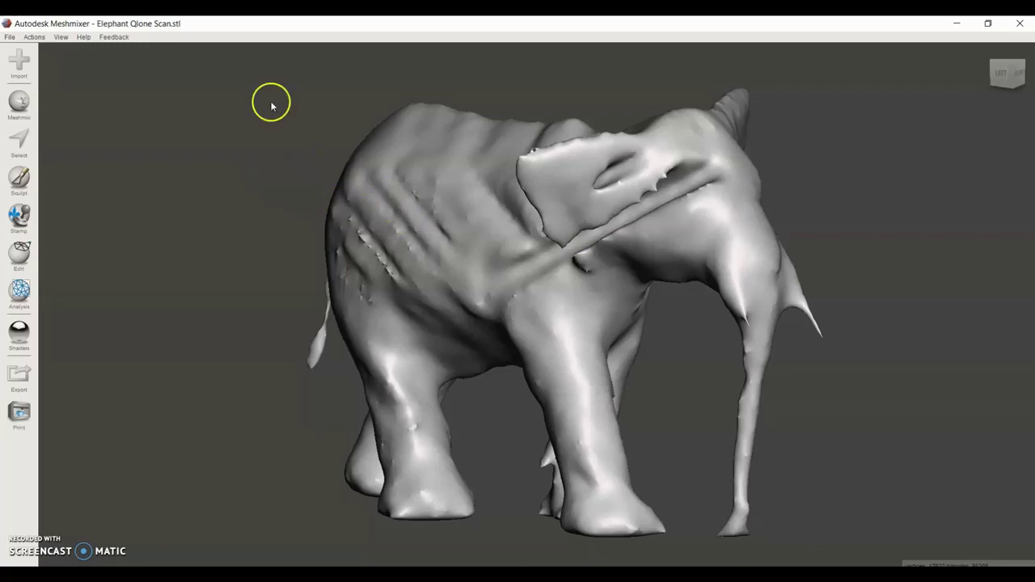
- Change the model's dimension units to inches, converting the X, Y and Z values to the new unit
left_click(35, 37)
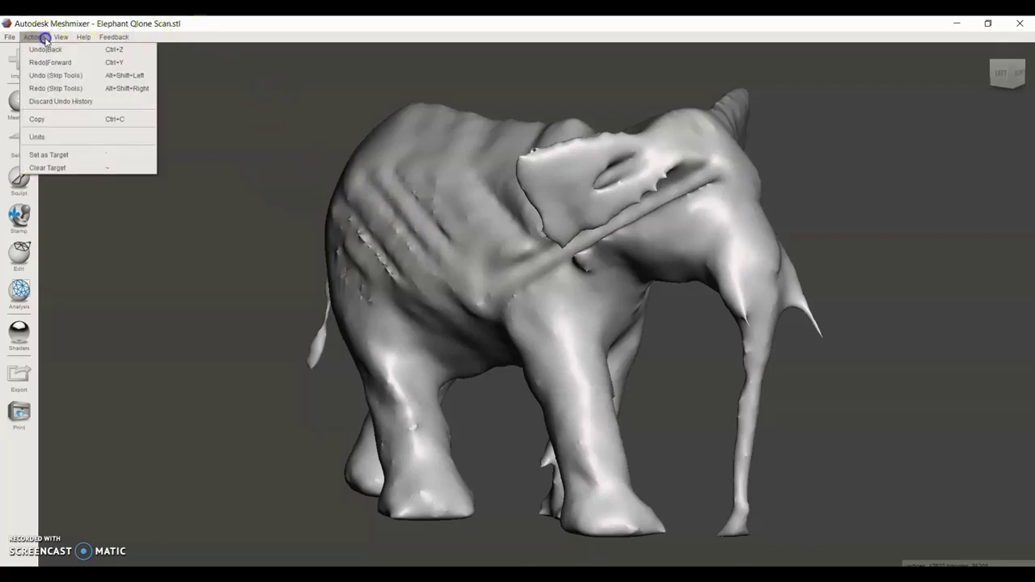
left_click(56, 139)
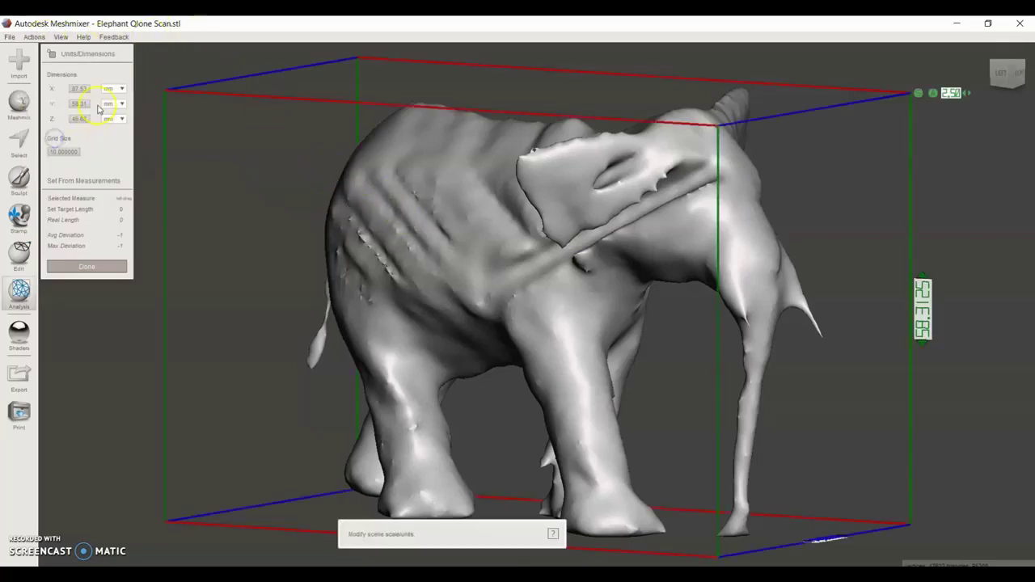
left_click(113, 88)
left_click(111, 130)
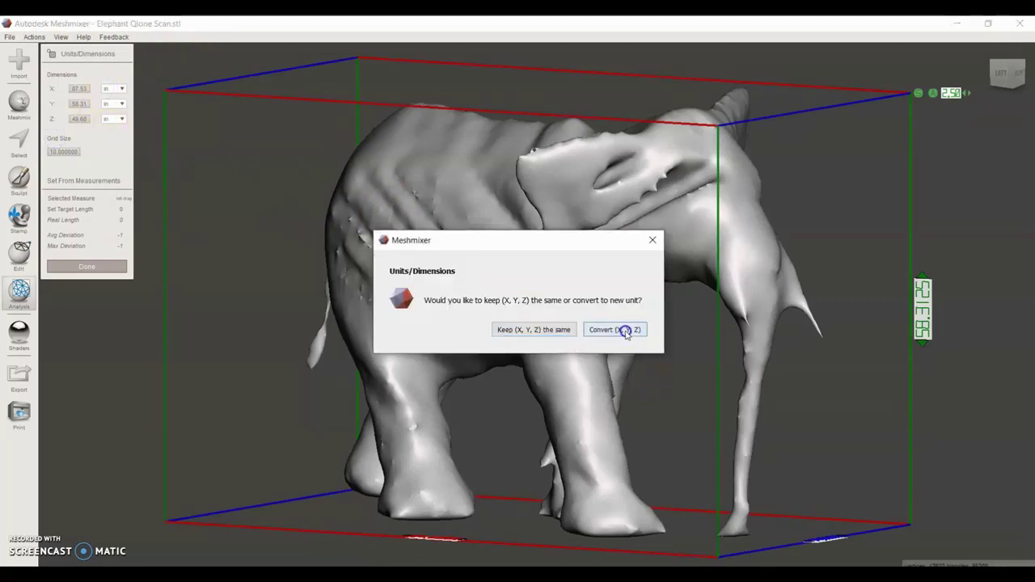
left_click(614, 329)
left_click(103, 266)
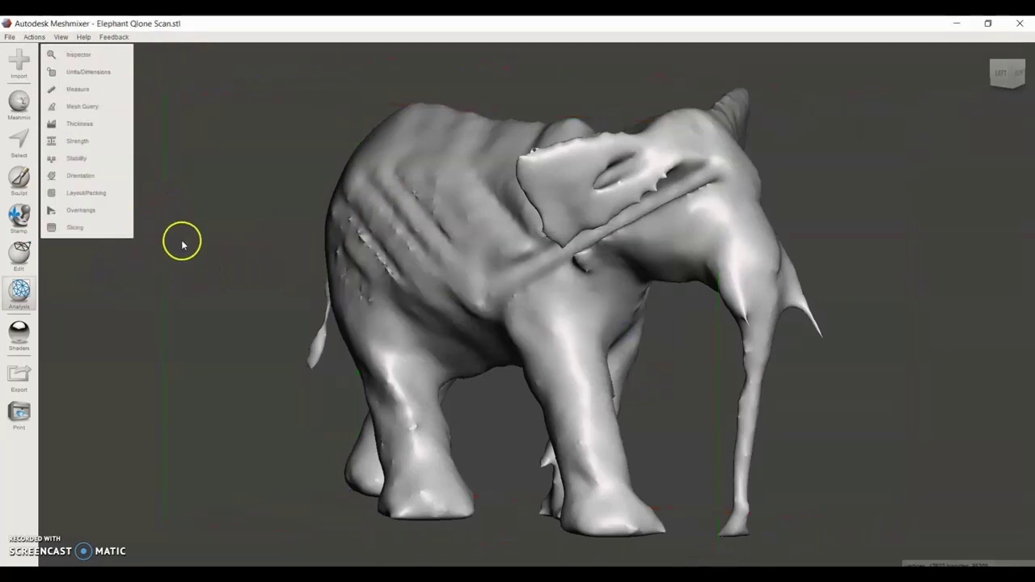
- Brush-select the ridge running from the shoulder under the ear to the face at brush size 32, apply Erase & Fill, and clear the selection
left_click(17, 140)
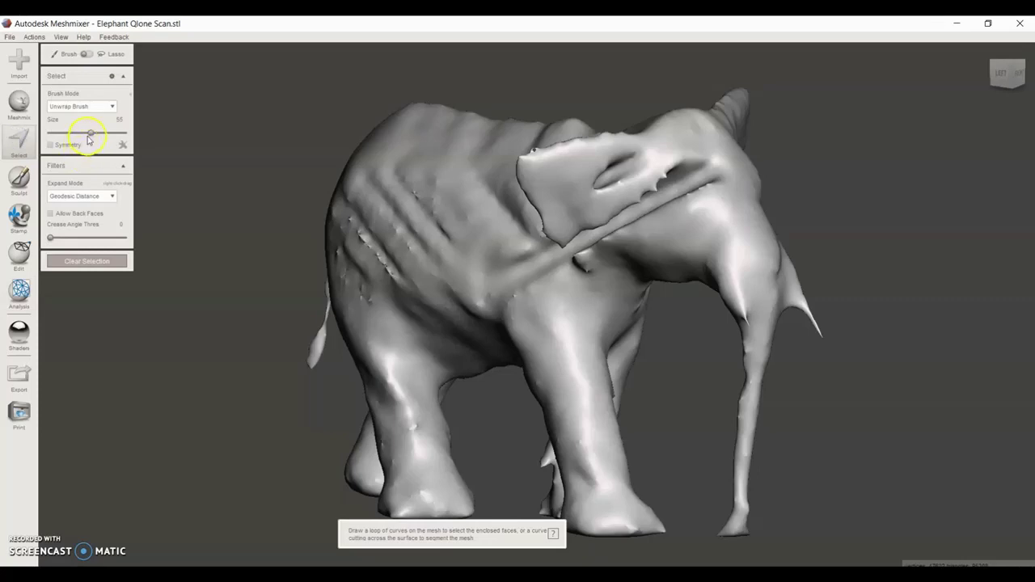
left_click_drag(88, 136, 79, 134)
mouse_move(513, 250)
left_mouse_down()
mouse_move(519, 288)
mouse_move(550, 262)
left_mouse_up()
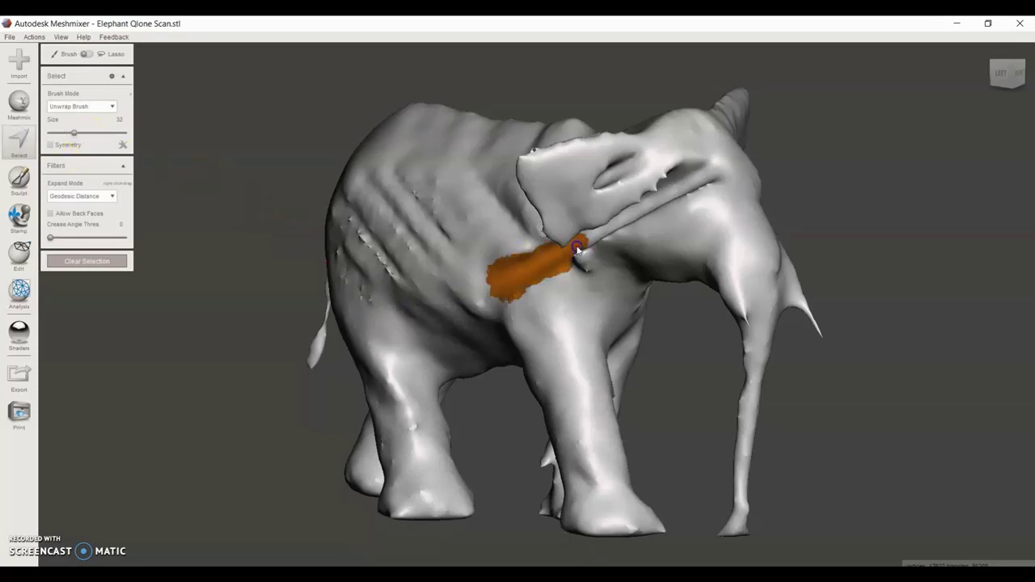
left_click_drag(656, 201, 703, 176)
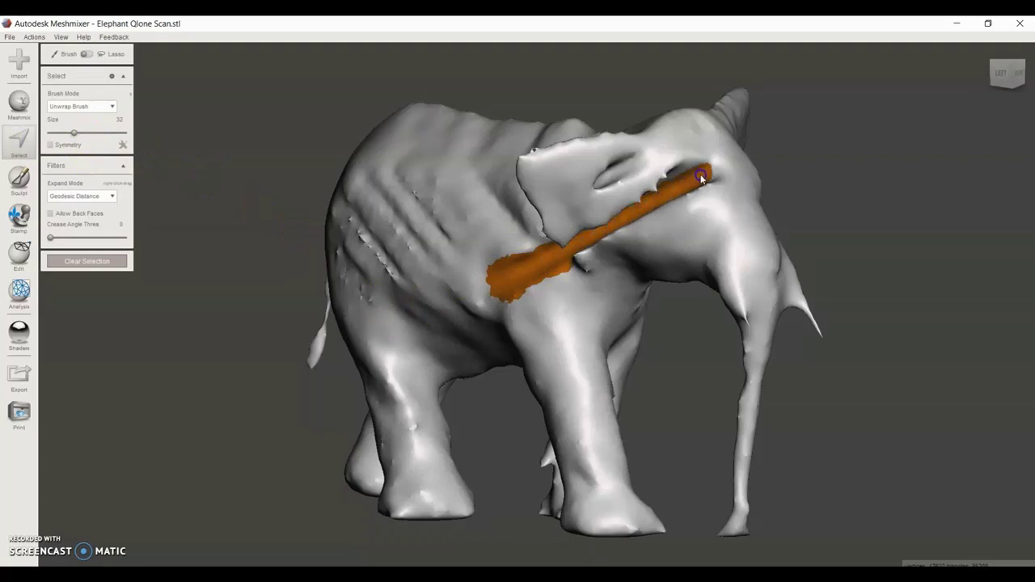
right_click_drag(703, 176, 714, 233)
left_click_drag(719, 277, 657, 302)
right_click_drag(666, 297, 665, 238)
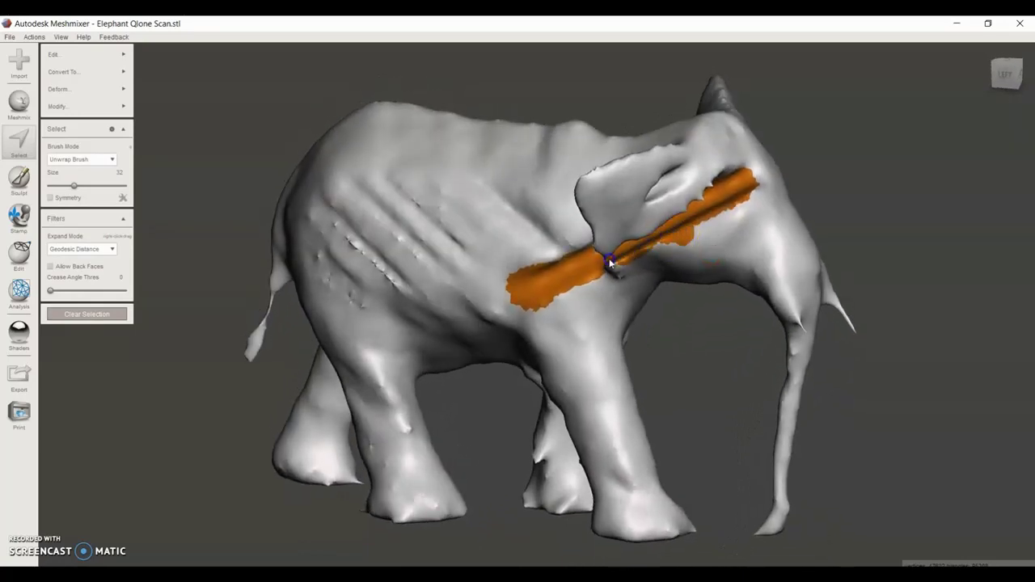
mouse_move(686, 229)
right_mouse_down()
mouse_move(670, 273)
mouse_move(617, 183)
mouse_move(566, 174)
right_mouse_up()
mouse_move(526, 176)
left_mouse_down()
mouse_move(547, 135)
mouse_move(613, 81)
left_mouse_up()
right_click_drag(613, 81, 626, 129)
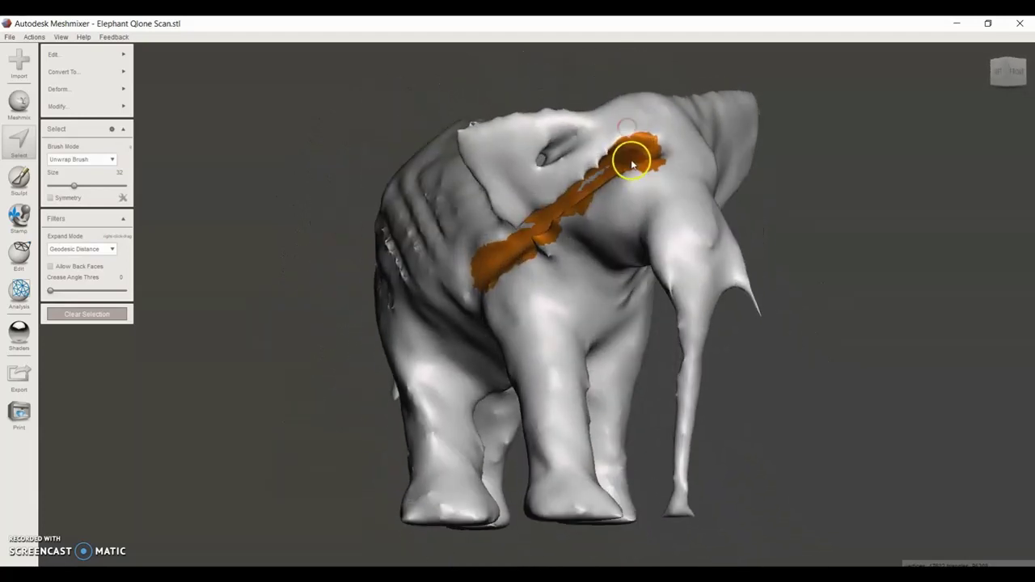
left_click_drag(630, 164, 613, 169)
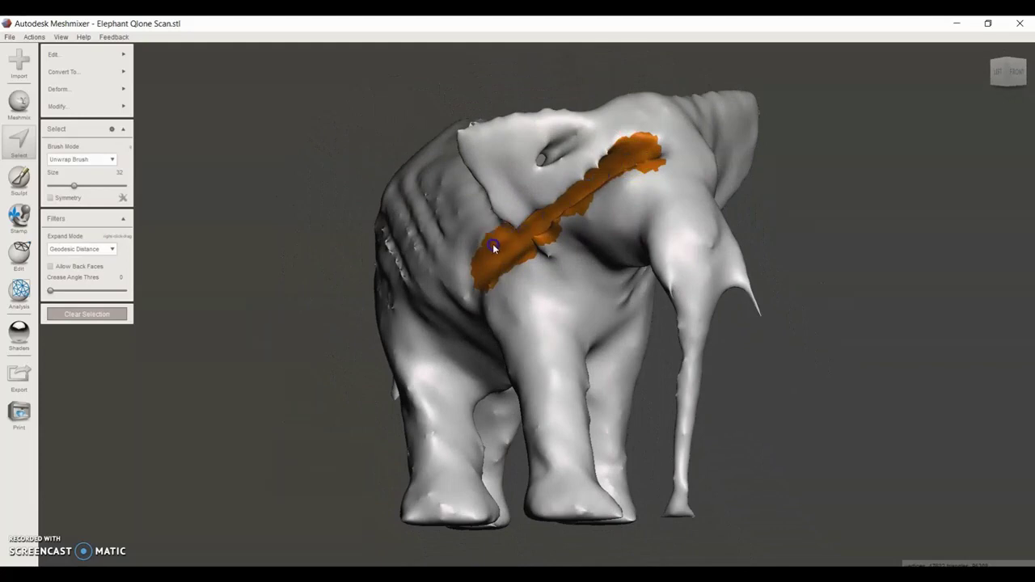
right_click_drag(499, 254, 550, 328)
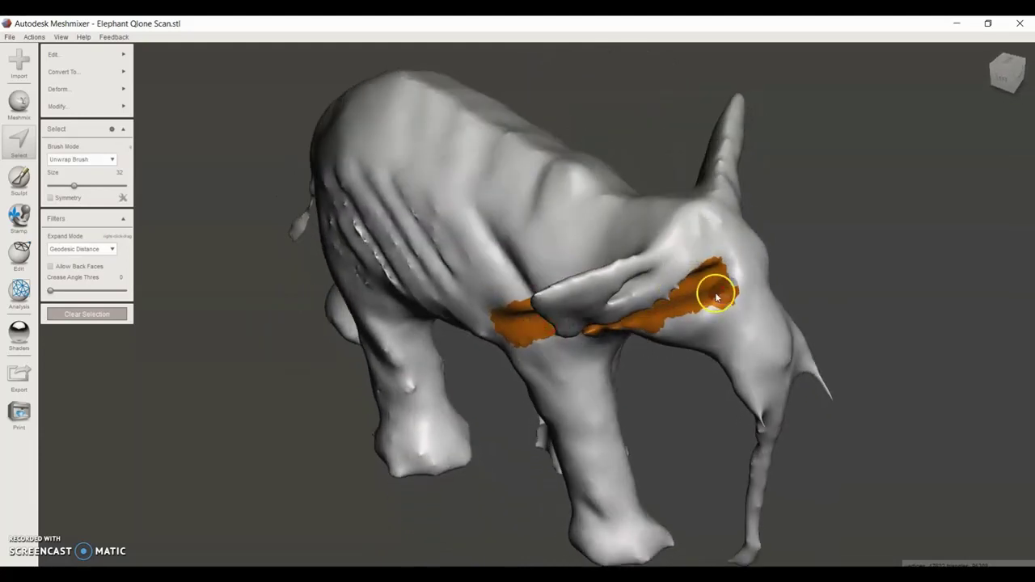
left_click_drag(722, 265, 710, 301)
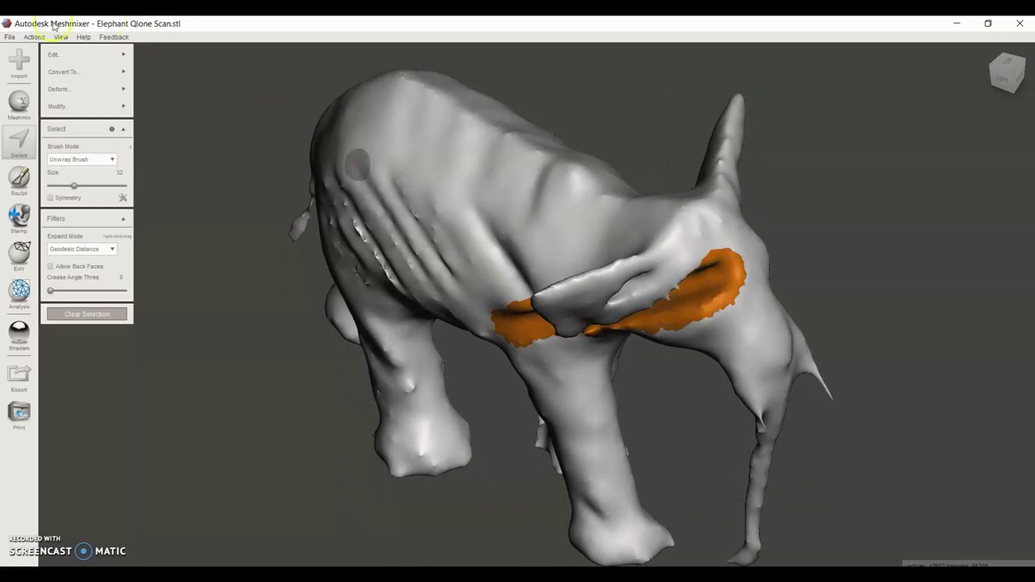
left_click(65, 55)
left_click(170, 53)
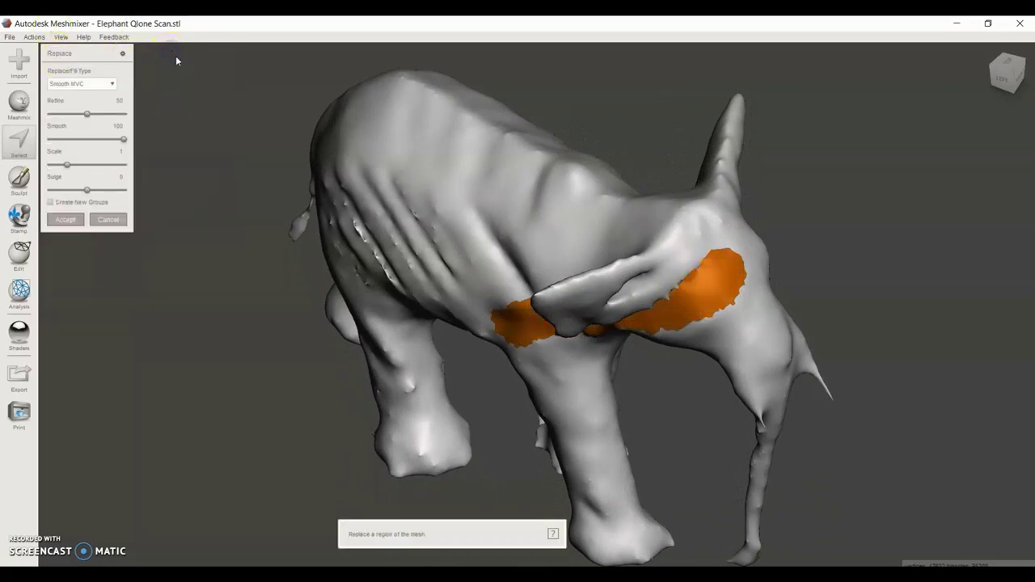
left_click(73, 219)
left_click(96, 316)
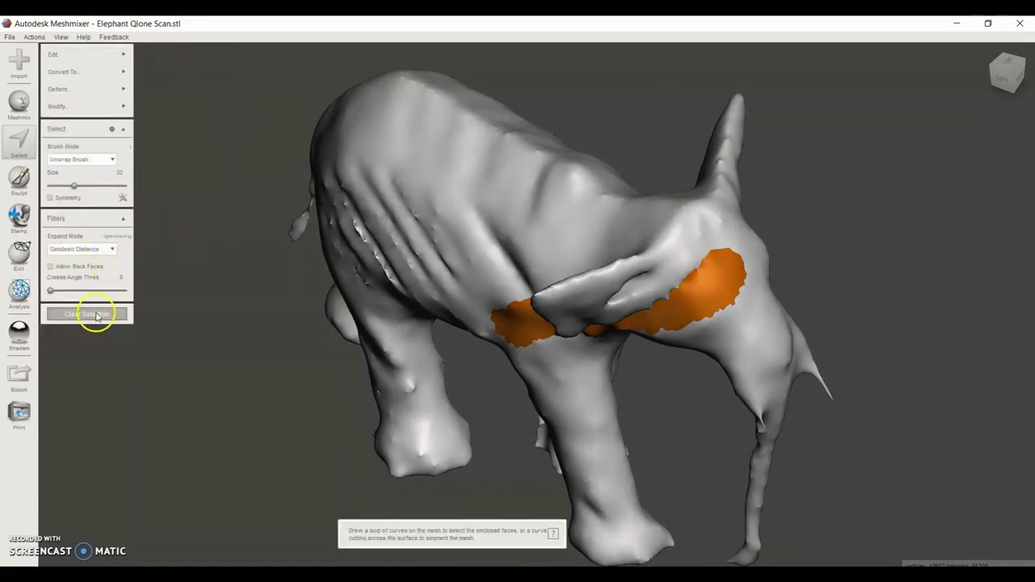
left_click(351, 358)
- Brush-select the area around the hole on the back of the ear and discard those faces
right_click_drag(840, 418, 1027, 356)
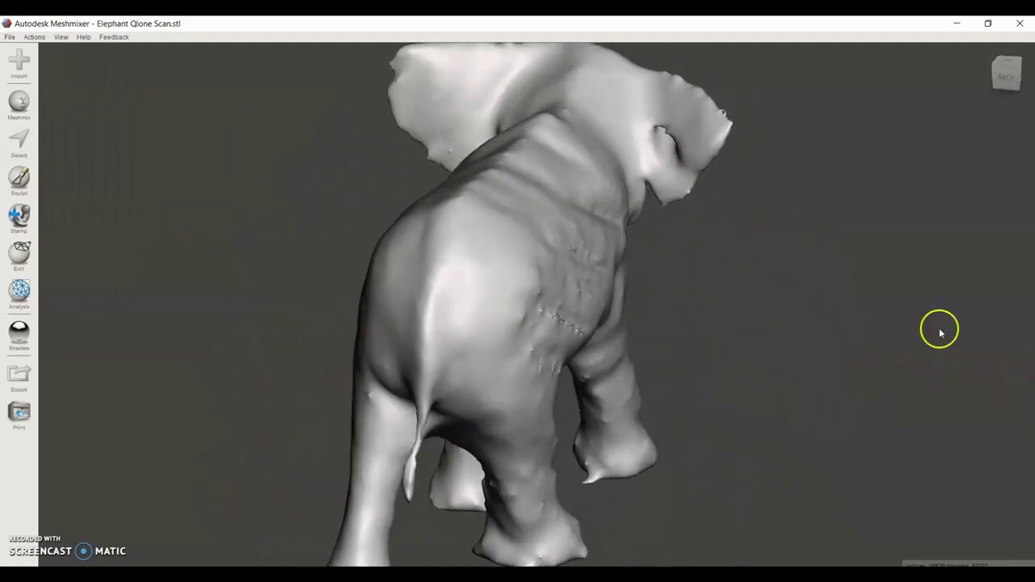
scroll(682, 147, "up", 1)
right_click_drag(683, 146, 571, 210)
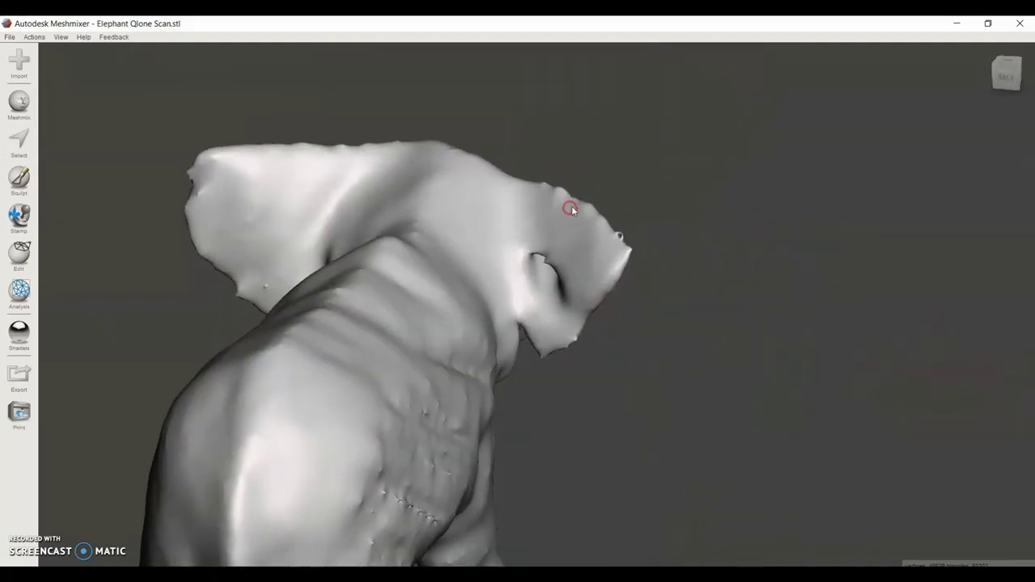
left_click(18, 142)
left_click(540, 265)
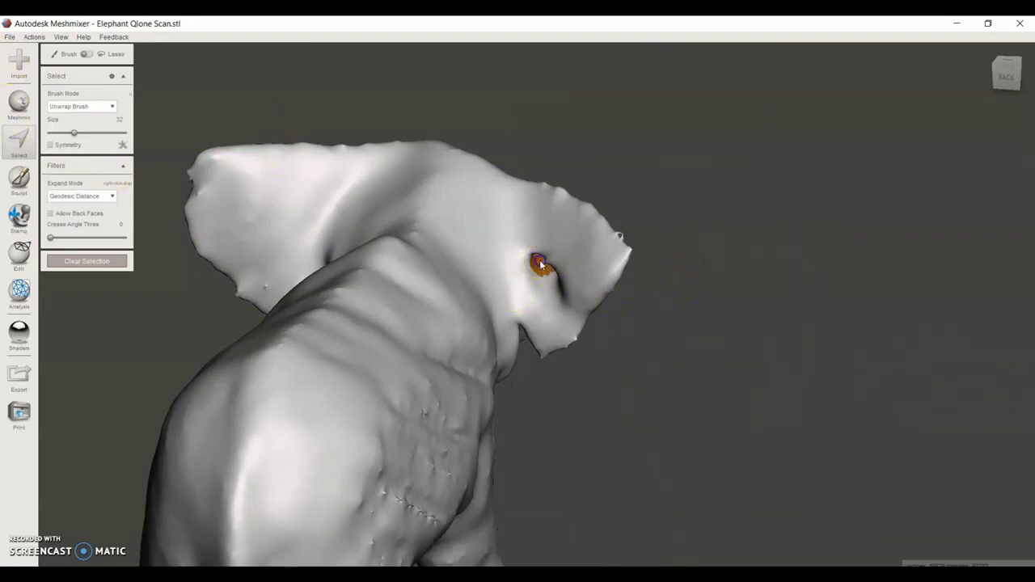
left_click_drag(543, 286, 553, 292)
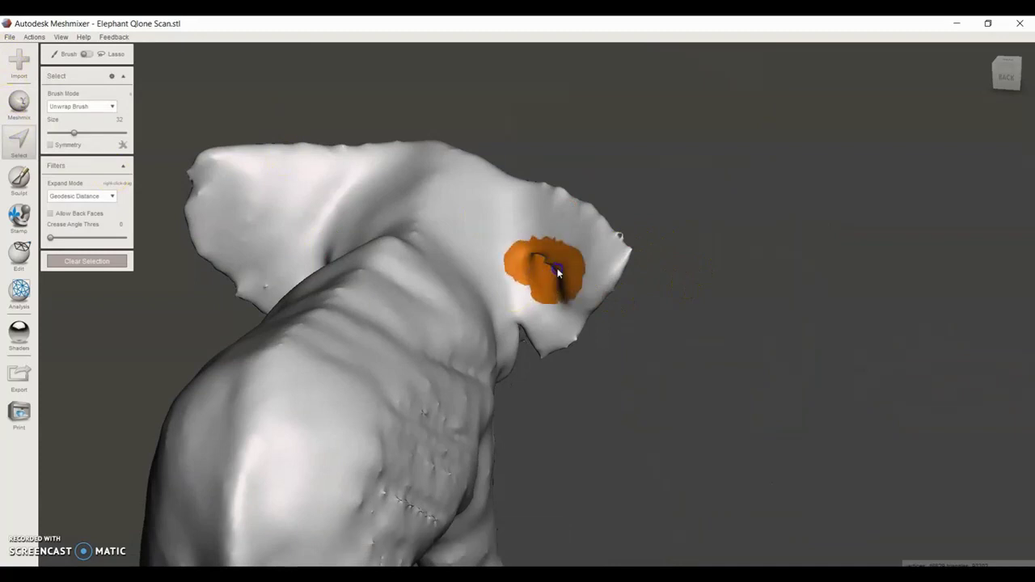
mouse_move(133, 57)
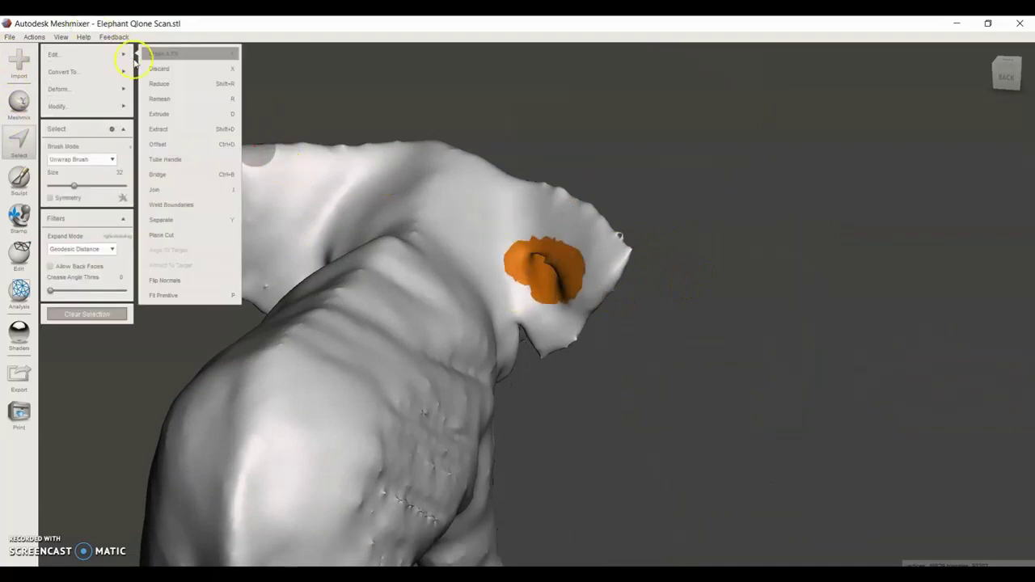
left_click(165, 70)
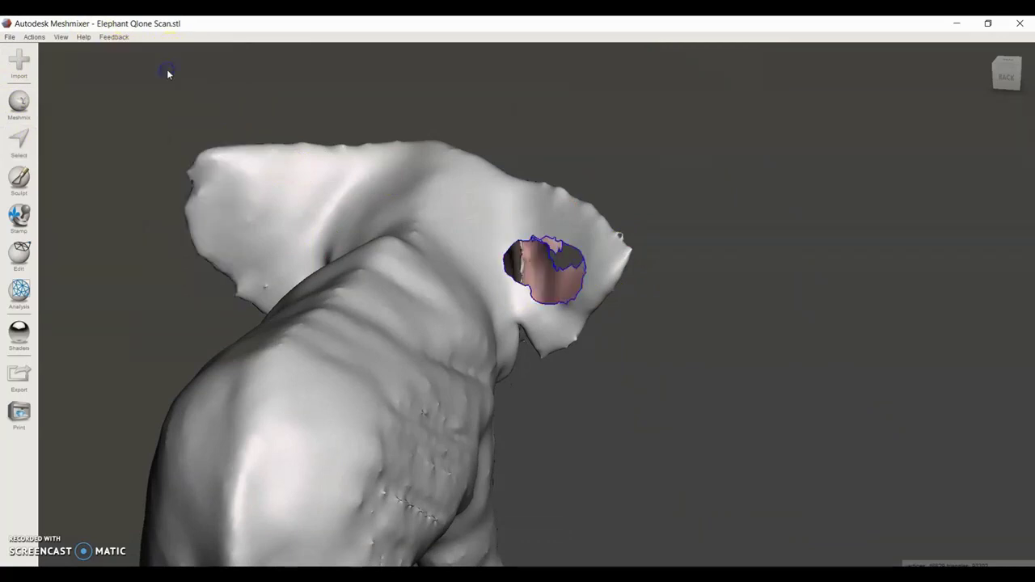
- Select the rim of the opening on the back of the ear at brush size 20 and close it with Erase & Fill
left_click(21, 139)
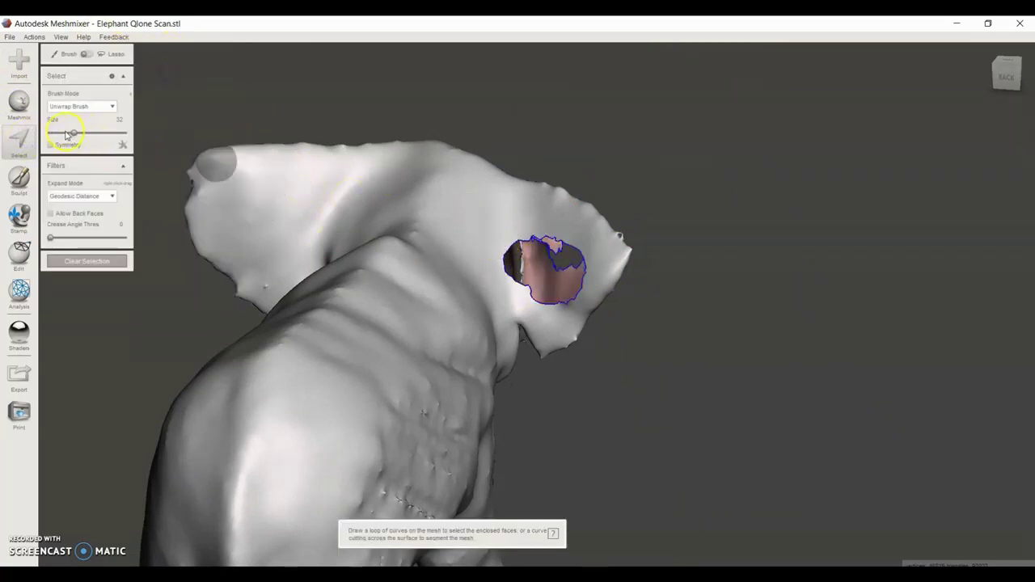
left_click_drag(73, 134, 71, 134)
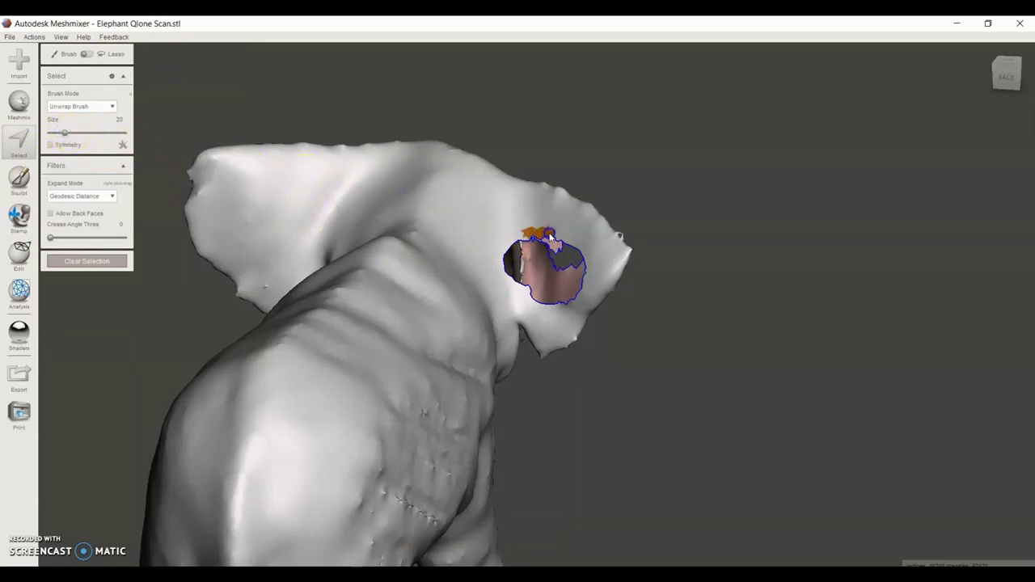
left_click_drag(551, 236, 566, 242)
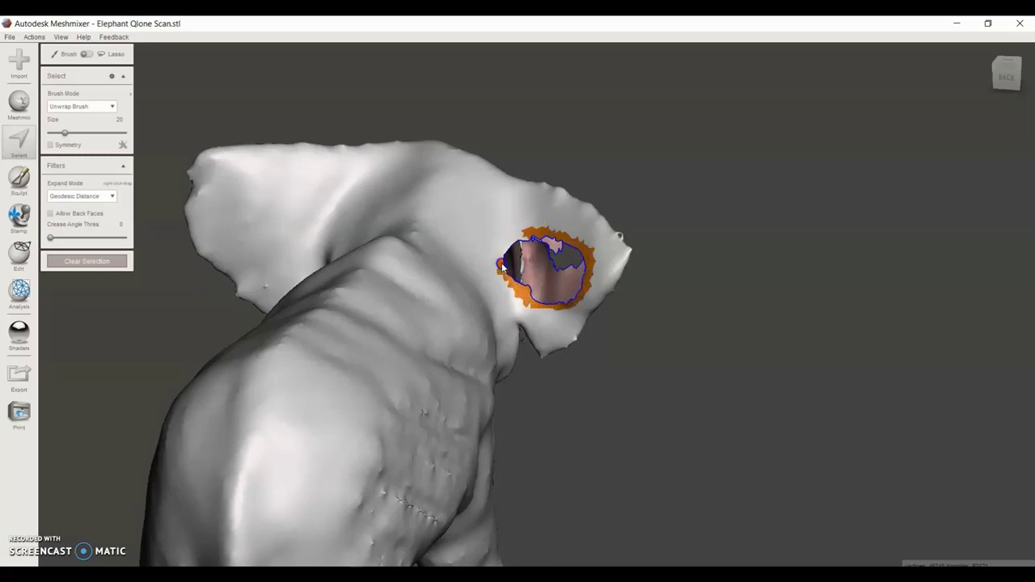
left_click_drag(505, 251, 534, 237)
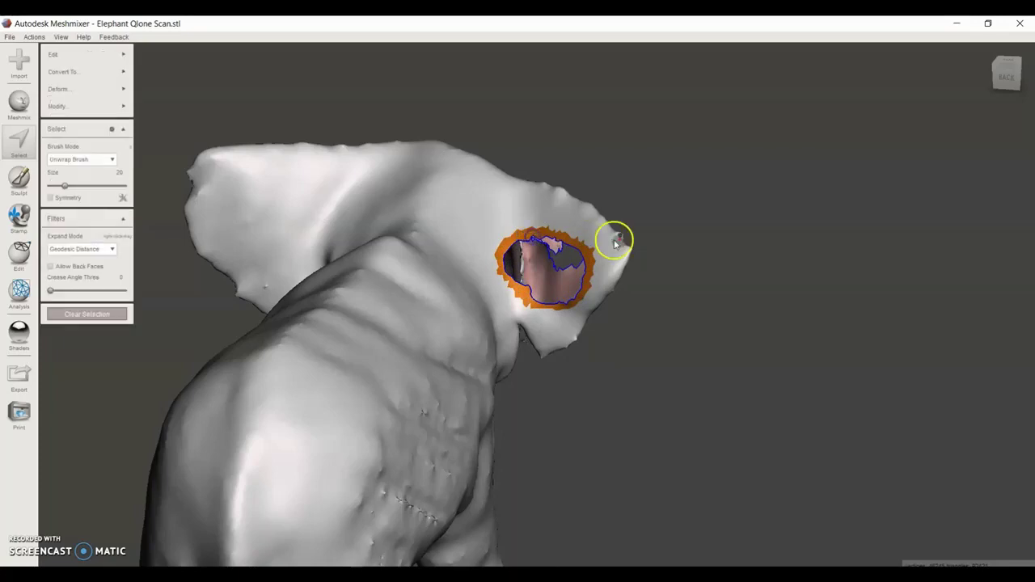
left_click(114, 54)
left_click(174, 54)
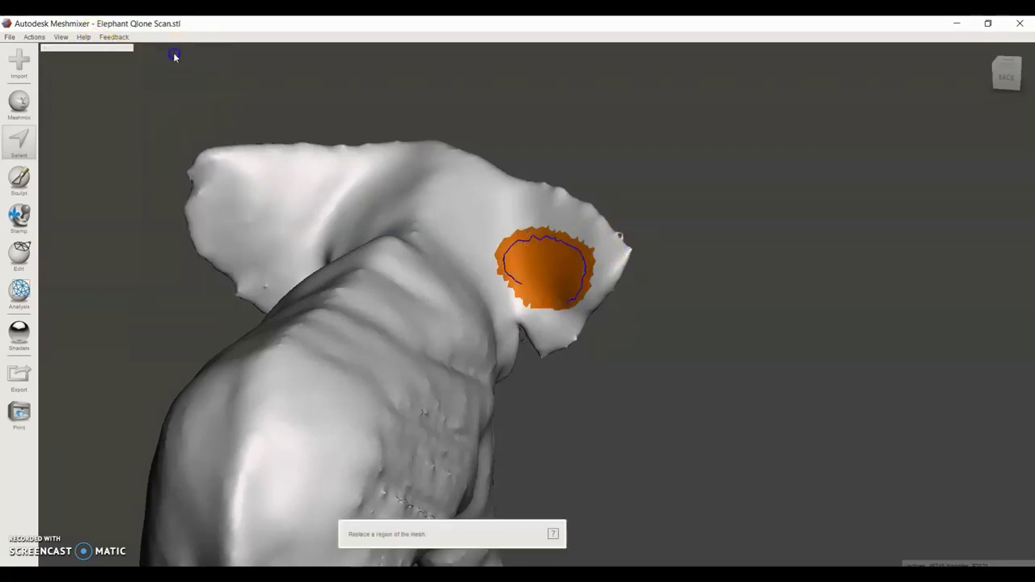
left_click(66, 219)
- Select the area around the hole on the ear's front at brush size 36, close it with Erase & Fill, and clear the selection
right_click_drag(595, 308, 307, 273)
left_click(20, 145)
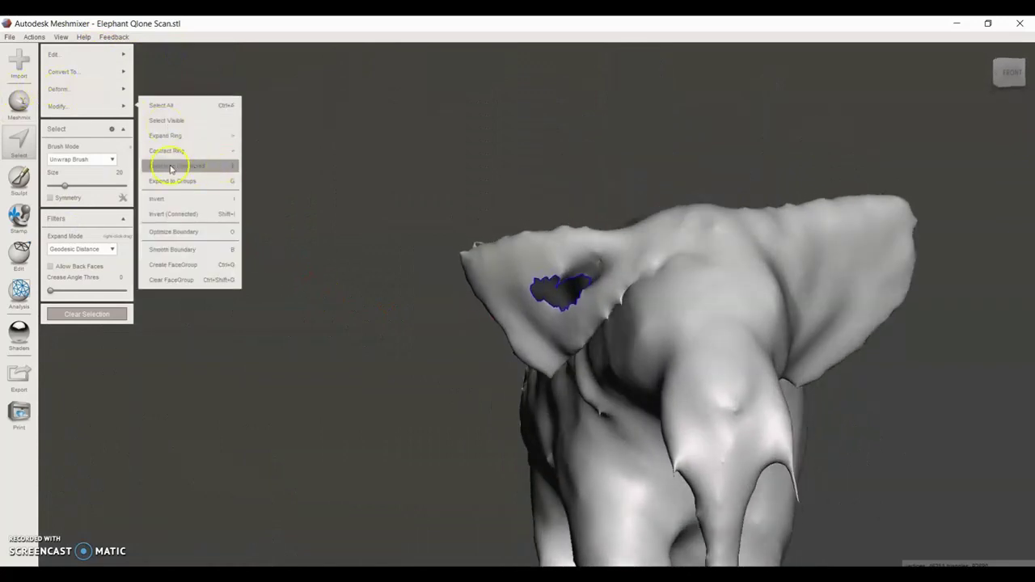
left_click(77, 186)
mouse_move(538, 261)
left_mouse_down()
mouse_move(589, 270)
mouse_move(598, 283)
left_mouse_up()
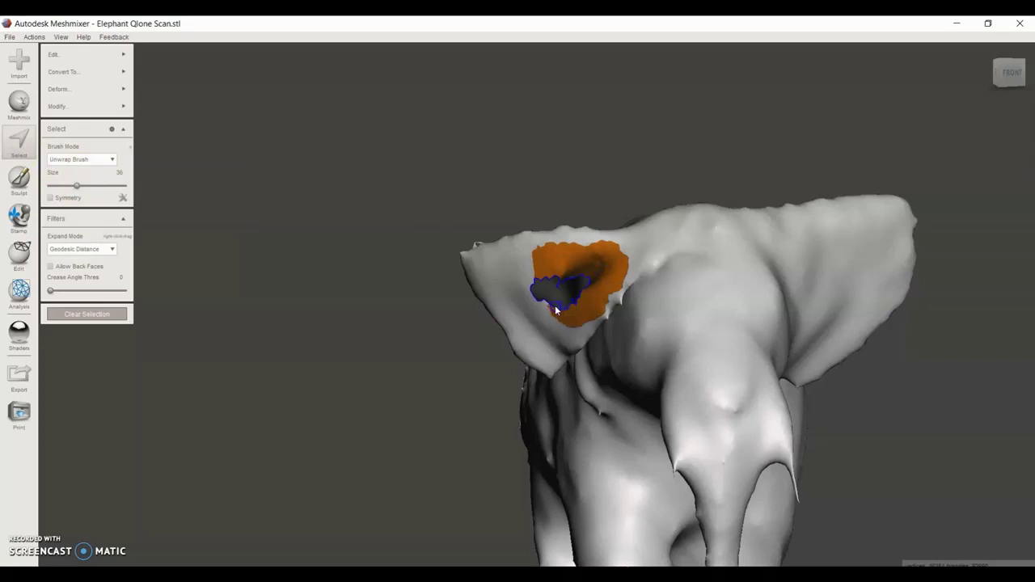
left_click_drag(556, 310, 527, 292)
mouse_move(106, 60)
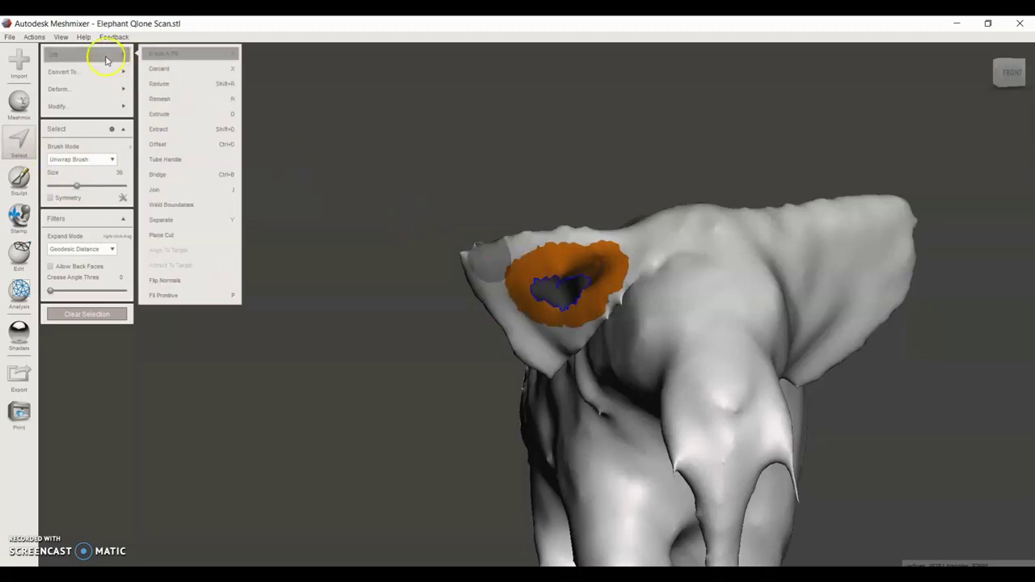
left_click(184, 54)
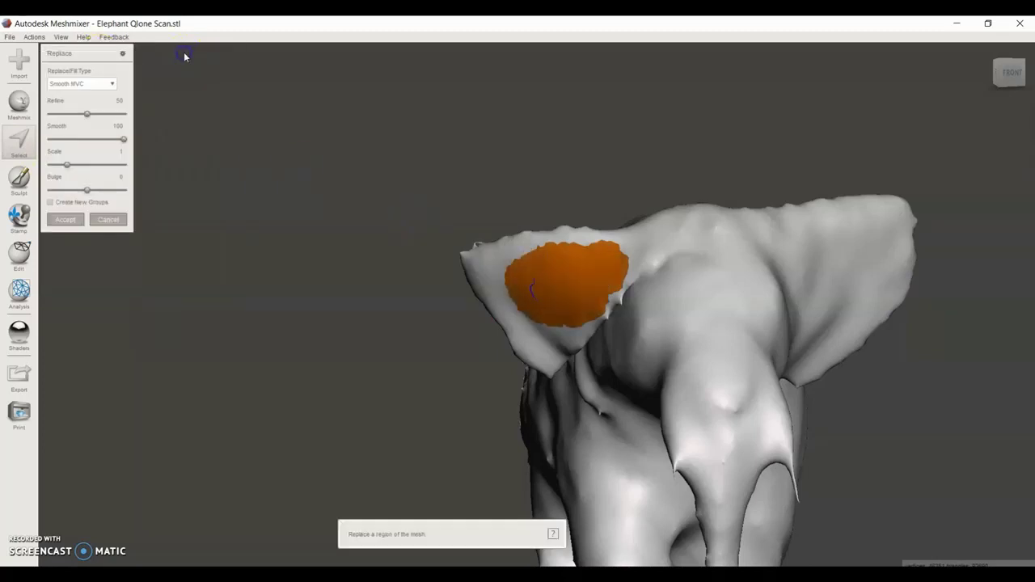
left_click(65, 219)
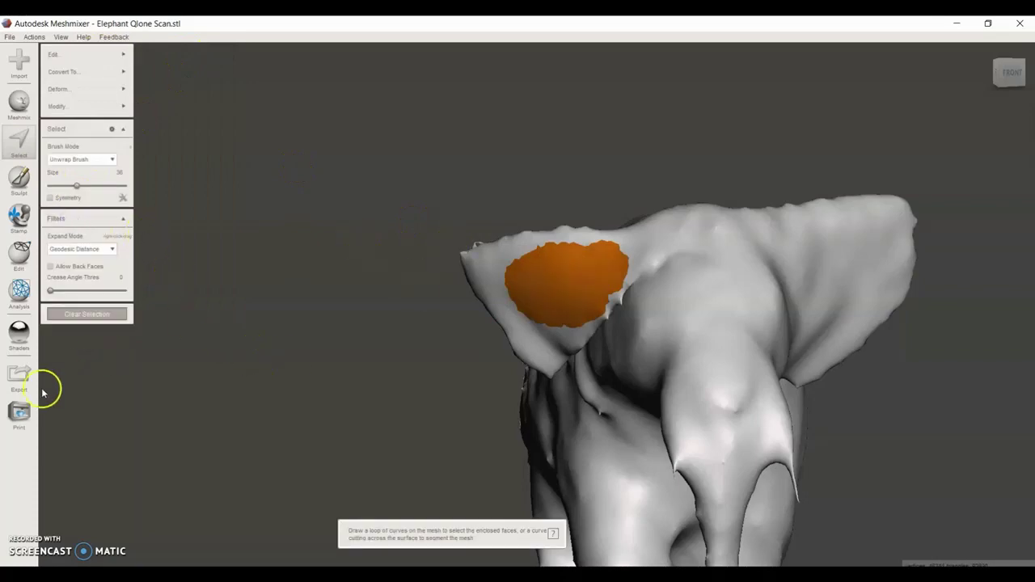
left_click(81, 314)
right_click_drag(530, 404, 648, 436)
middle_click_drag(670, 371, 560, 311)
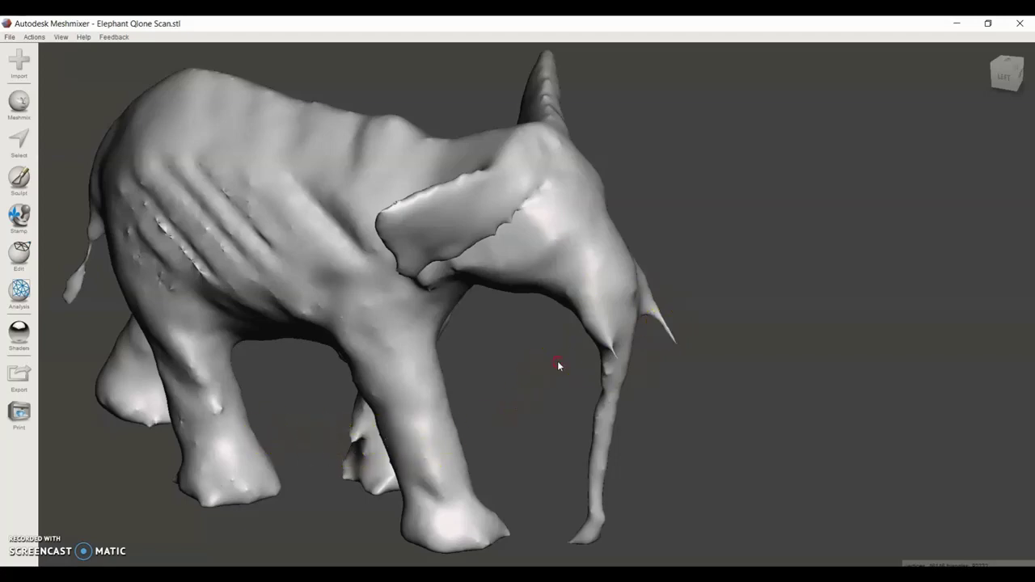
- Brush-select the spikes on both sides of the trunk's base at brush size 36, apply Erase & Fill, and clear the selection
right_click_drag(557, 365, 229, 371)
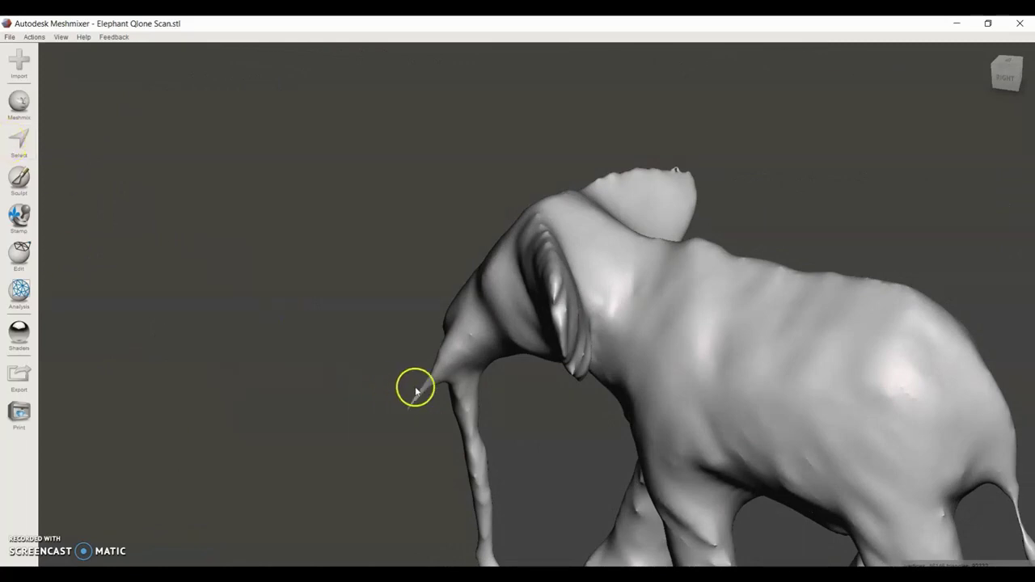
left_click(16, 137)
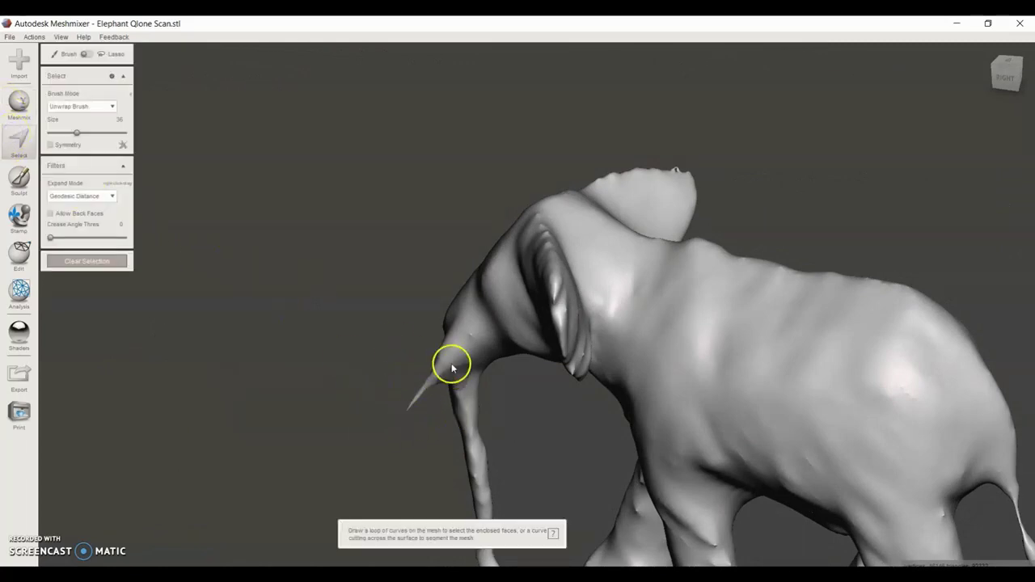
left_click_drag(439, 370, 437, 387)
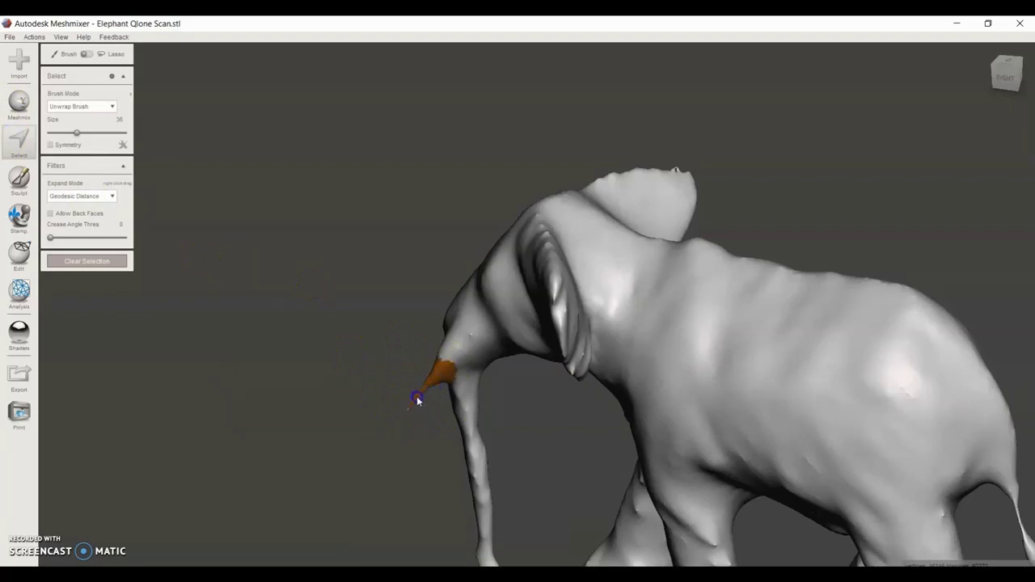
right_click_drag(418, 407, 511, 374)
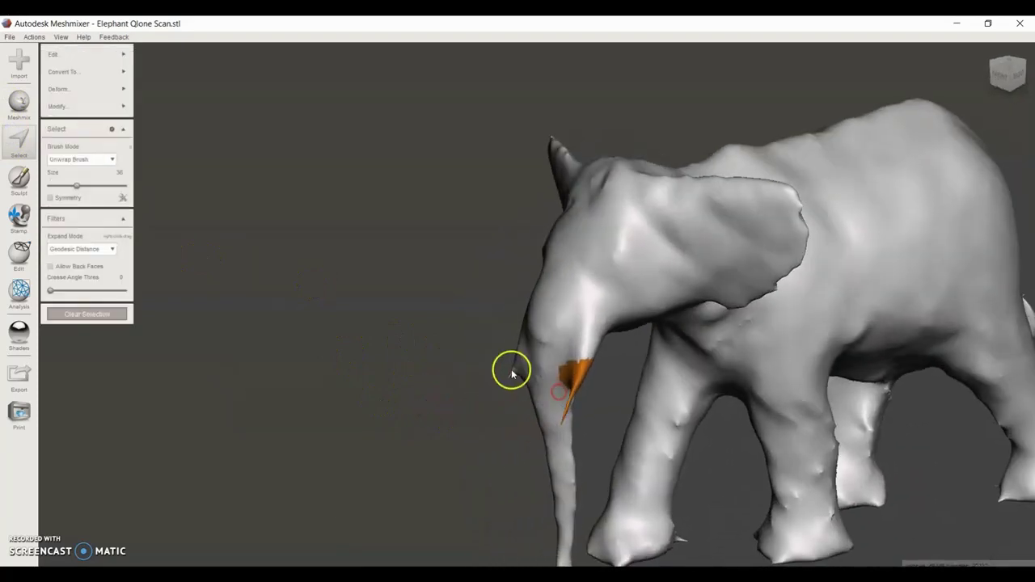
left_click_drag(512, 373, 518, 372)
mouse_move(511, 374)
right_mouse_down()
mouse_move(575, 384)
mouse_move(659, 360)
right_mouse_up()
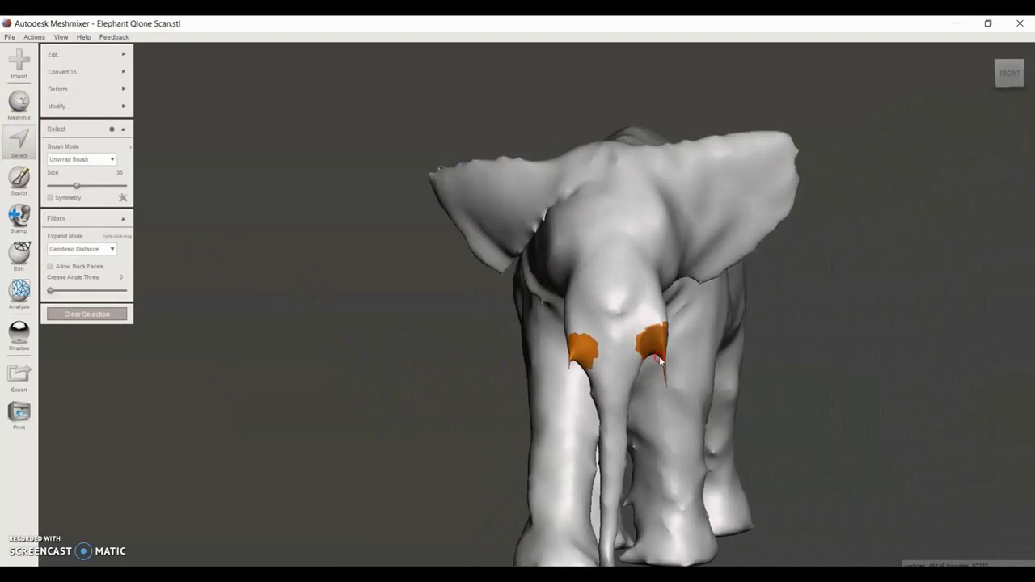
mouse_move(659, 360)
left_mouse_down()
mouse_move(651, 335)
mouse_move(663, 328)
left_mouse_up()
mouse_move(68, 62)
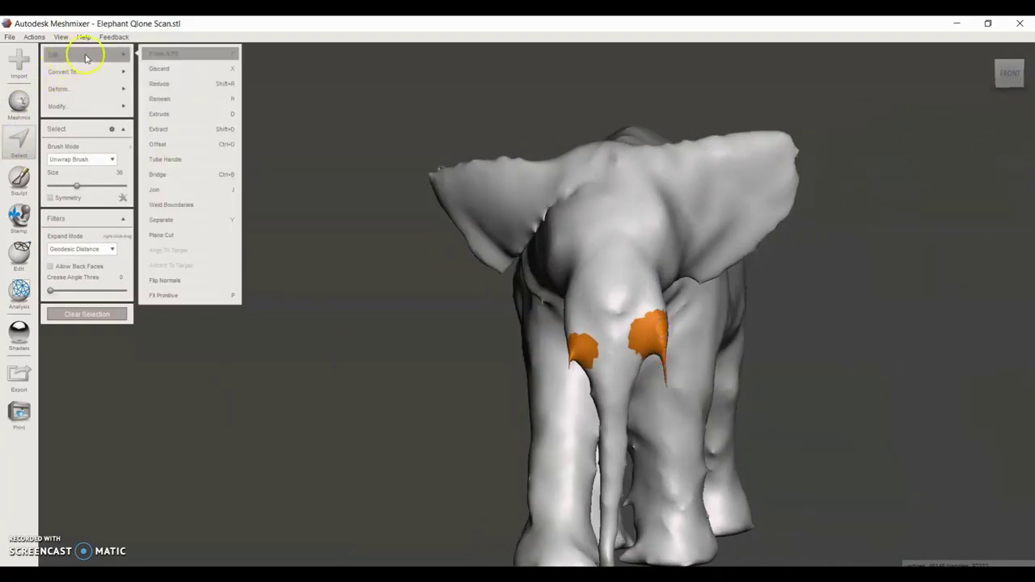
left_click(157, 53)
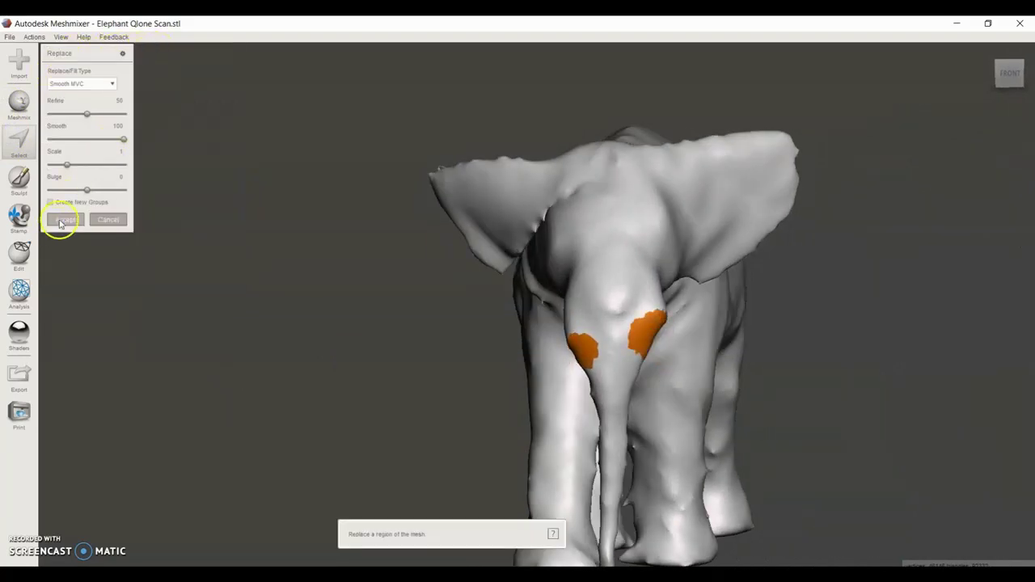
left_click(60, 223)
mouse_move(459, 431)
left_mouse_down()
mouse_move(515, 441)
mouse_move(555, 409)
mouse_move(465, 442)
left_mouse_up()
key("Escape")
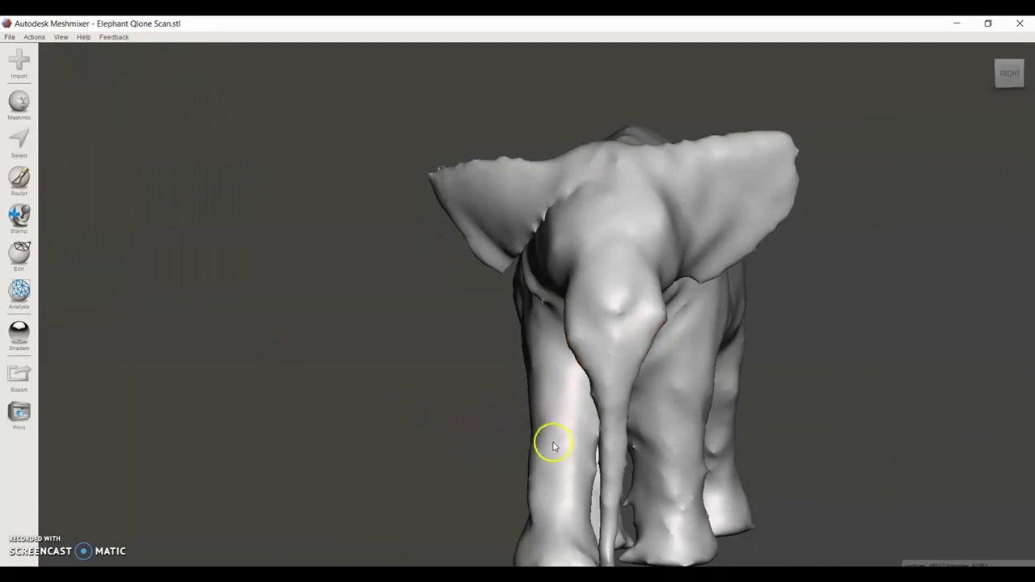
right_click_drag(553, 445, 418, 390)
left_click(19, 141)
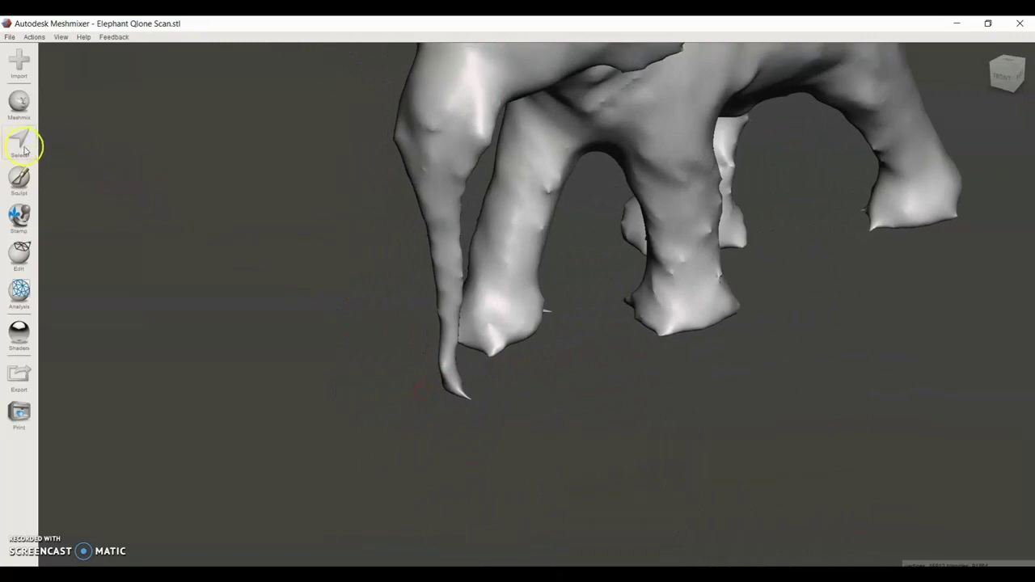
left_click(424, 353)
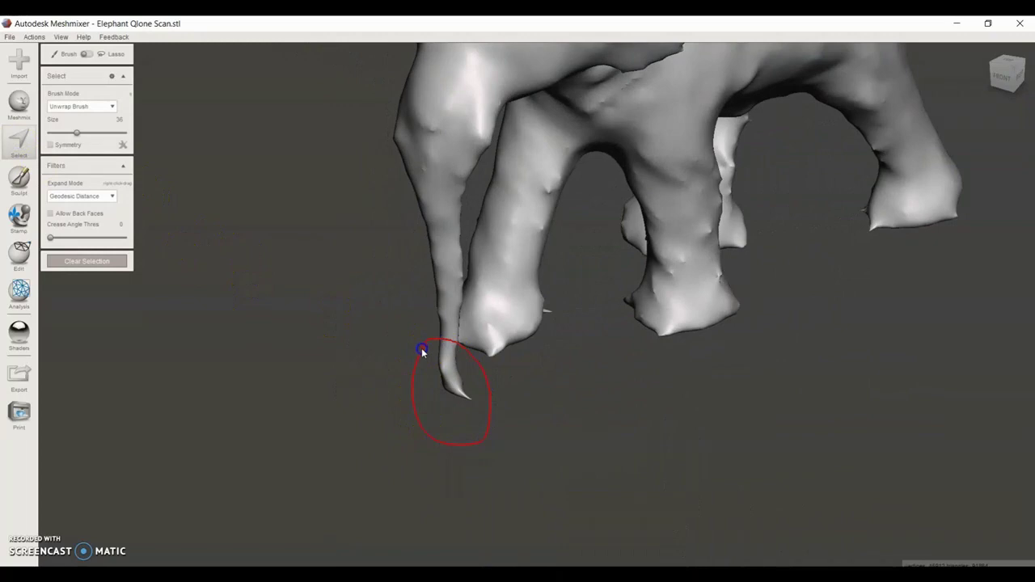
left_click_drag(421, 351, 422, 353)
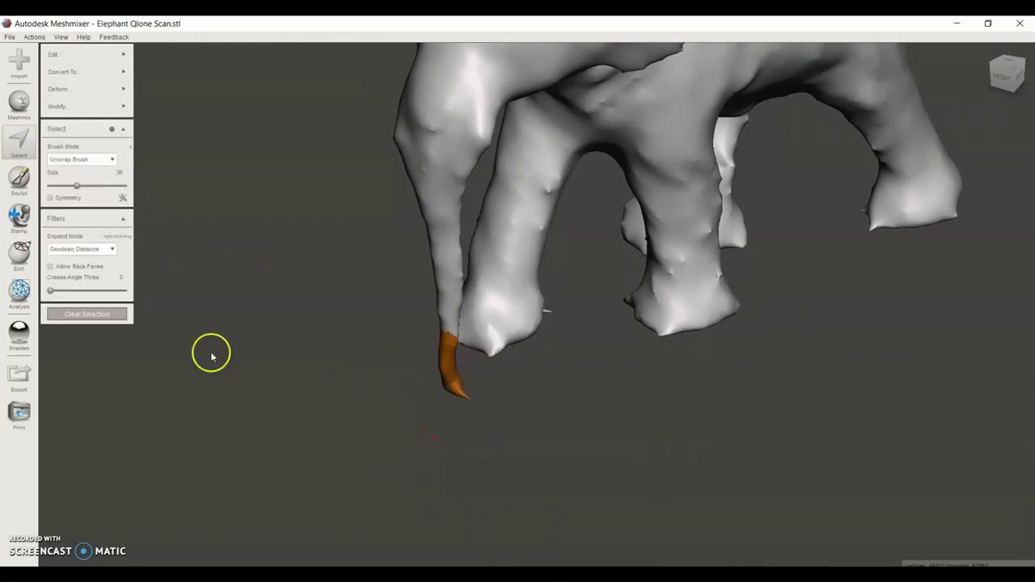
left_click(96, 314)
- Brush-select the bumps and spikes on all four feet and lower legs at brush size 36, apply Erase & Fill, and clear the selection
right_click_drag(373, 333, 577, 343)
mouse_move(289, 175)
right_mouse_down("shift")
mouse_move(477, 139)
mouse_move(549, 165)
right_mouse_up("shift")
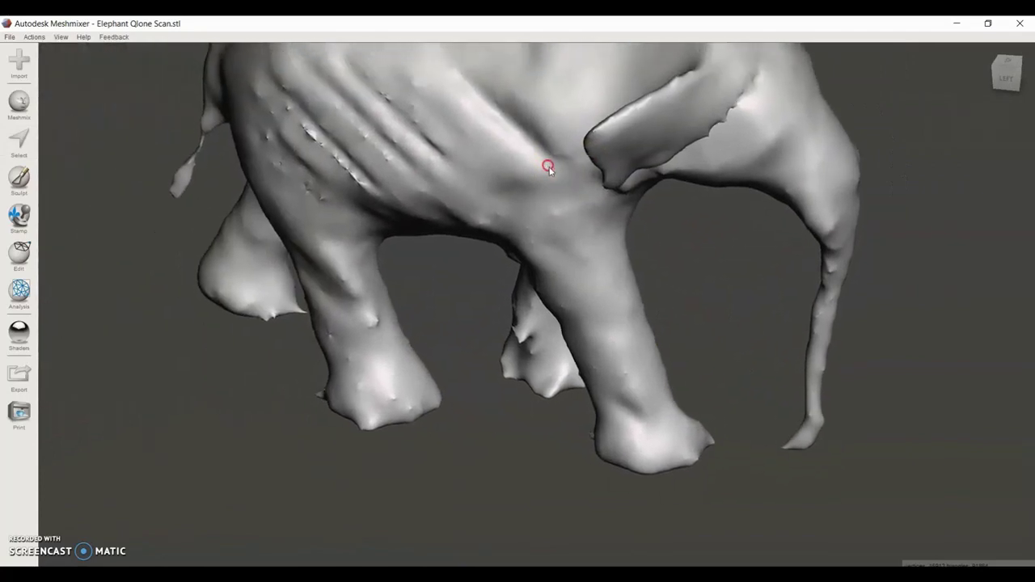
left_click(13, 140)
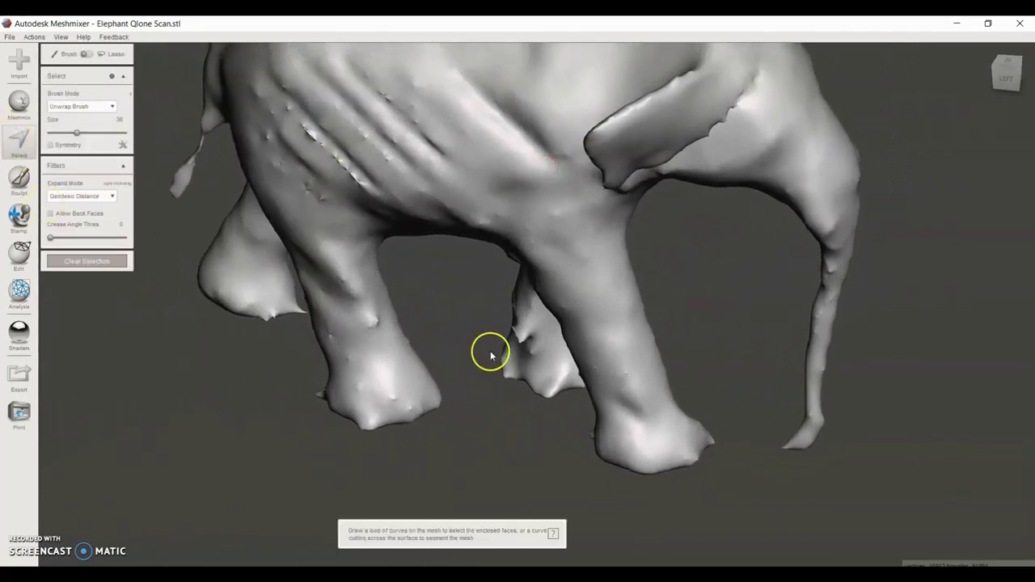
mouse_move(529, 331)
left_mouse_down()
mouse_move(534, 383)
mouse_move(571, 387)
mouse_move(508, 365)
left_mouse_up()
mouse_move(397, 397)
left_mouse_down()
mouse_move(364, 303)
mouse_move(343, 407)
left_mouse_up()
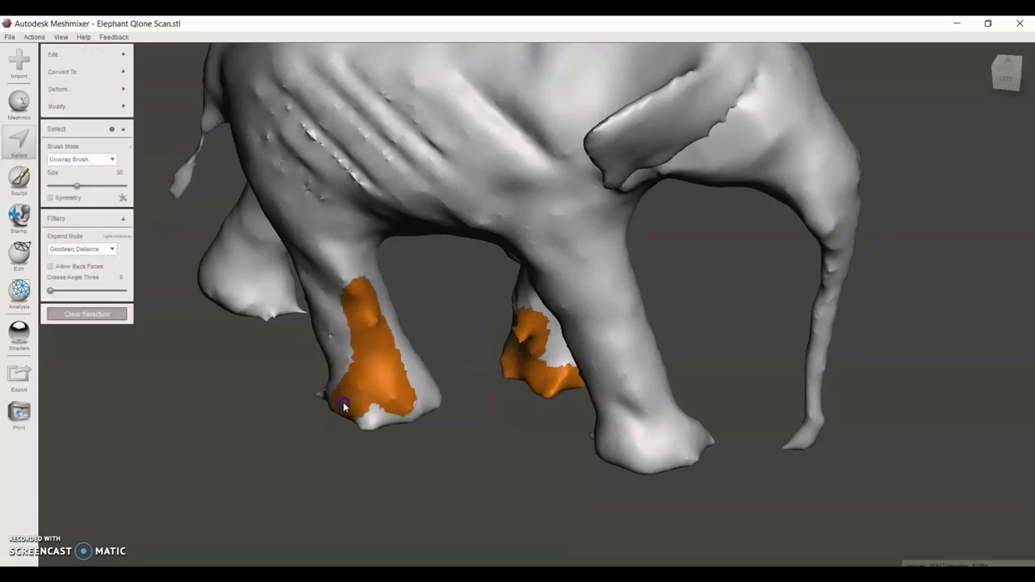
left_click_drag(271, 318, 316, 318)
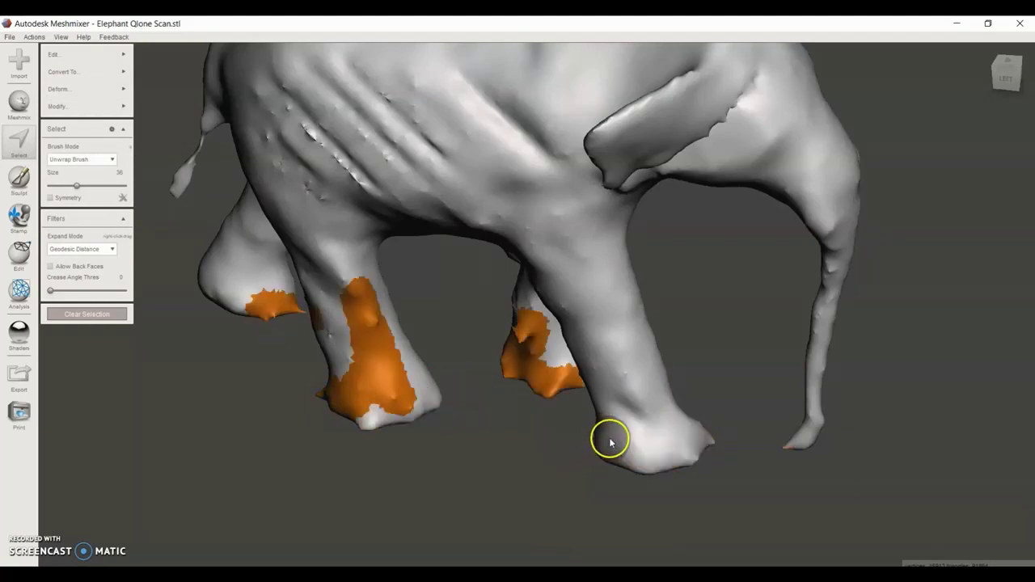
left_click(706, 439)
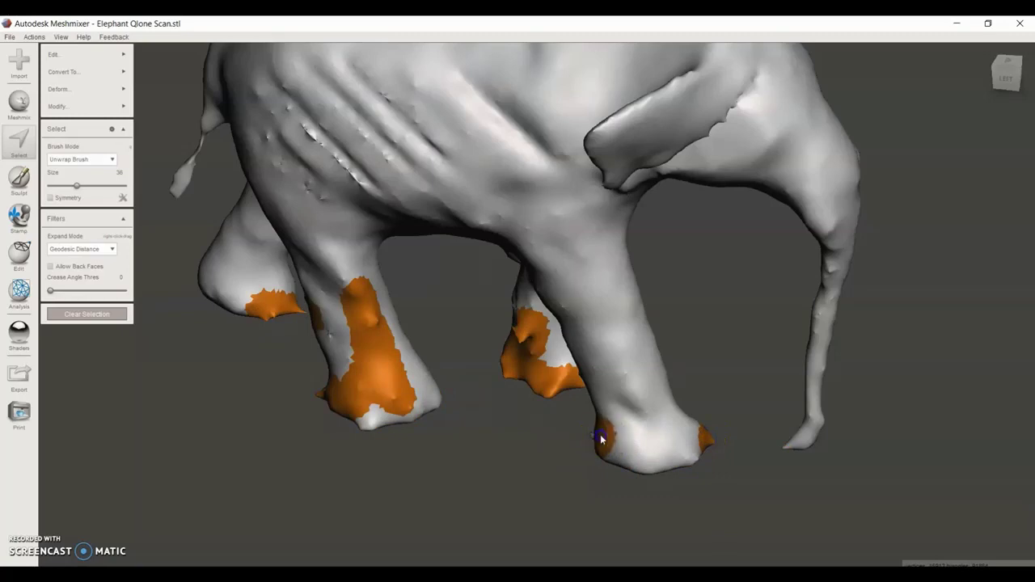
right_click_drag(595, 438, 644, 452)
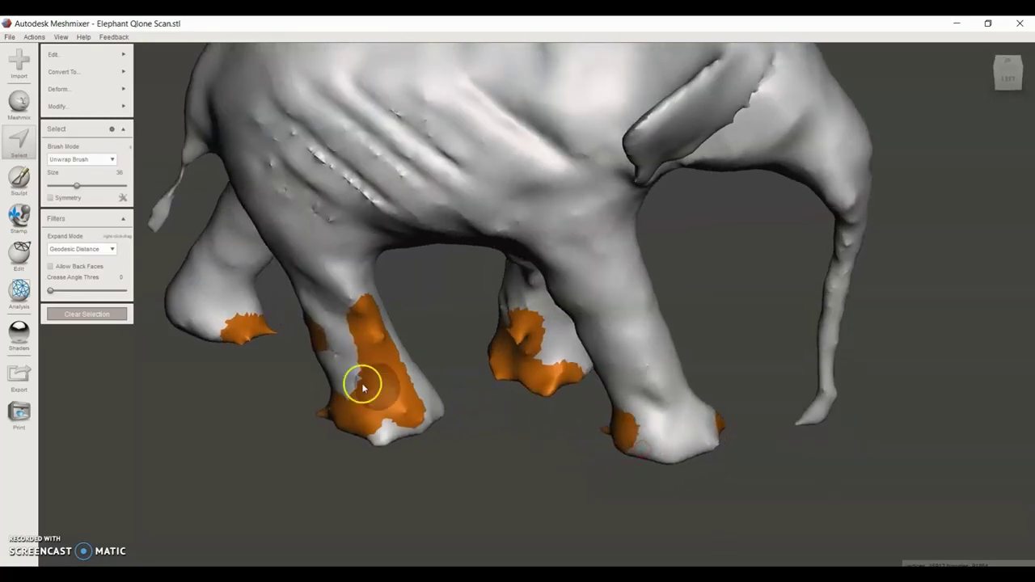
mouse_move(82, 60)
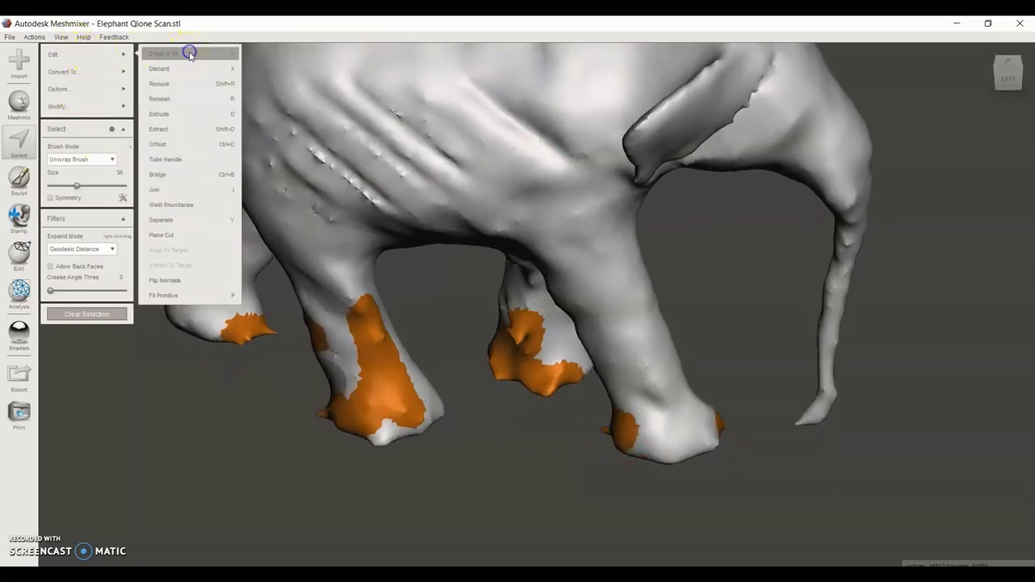
left_click(189, 54)
left_click(76, 220)
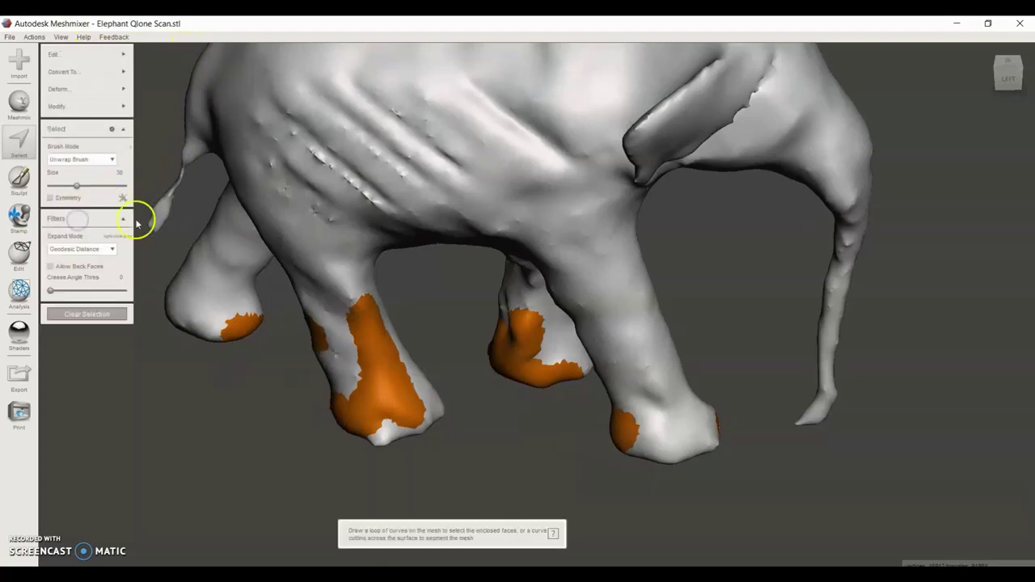
left_click(87, 315)
- Brush-select the thin part of the tail, thicken it with a 0.04 in Offset with Preserve Boundary on, and clear the selection
middle_click_drag(271, 245, 439, 319)
right_click_drag(438, 321, 455, 324)
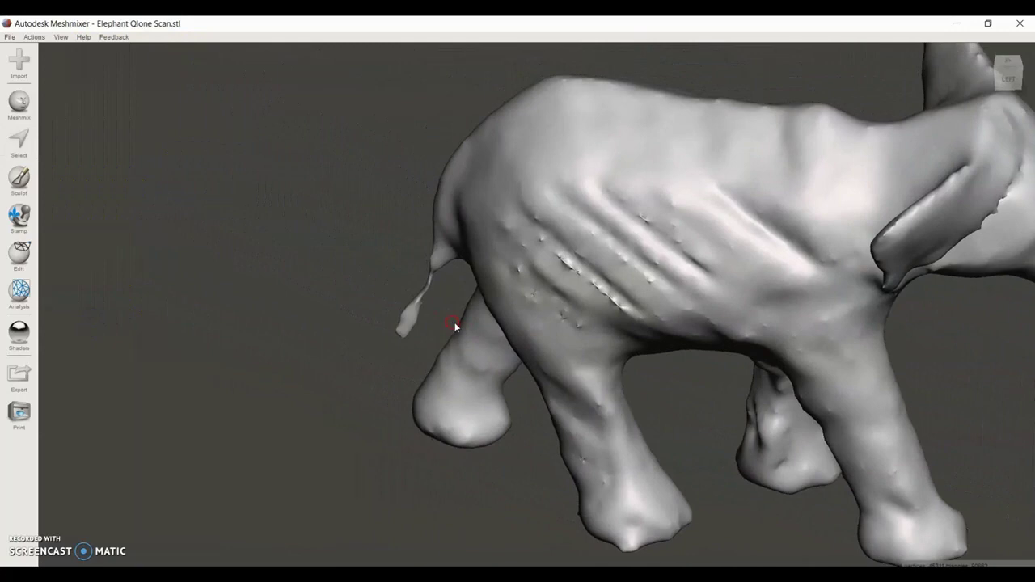
left_click(19, 141)
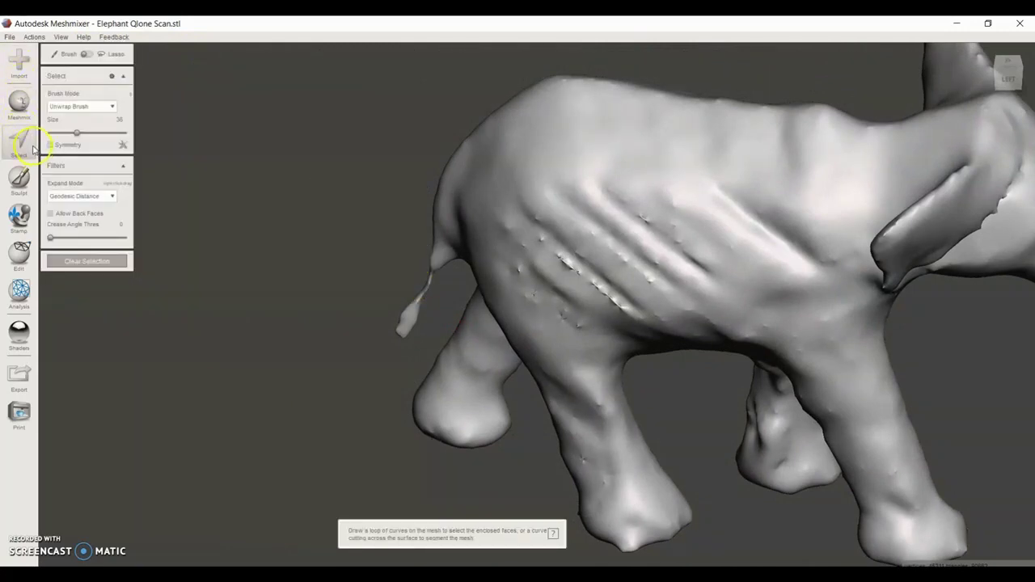
left_click(434, 266)
left_click_drag(417, 307, 430, 310)
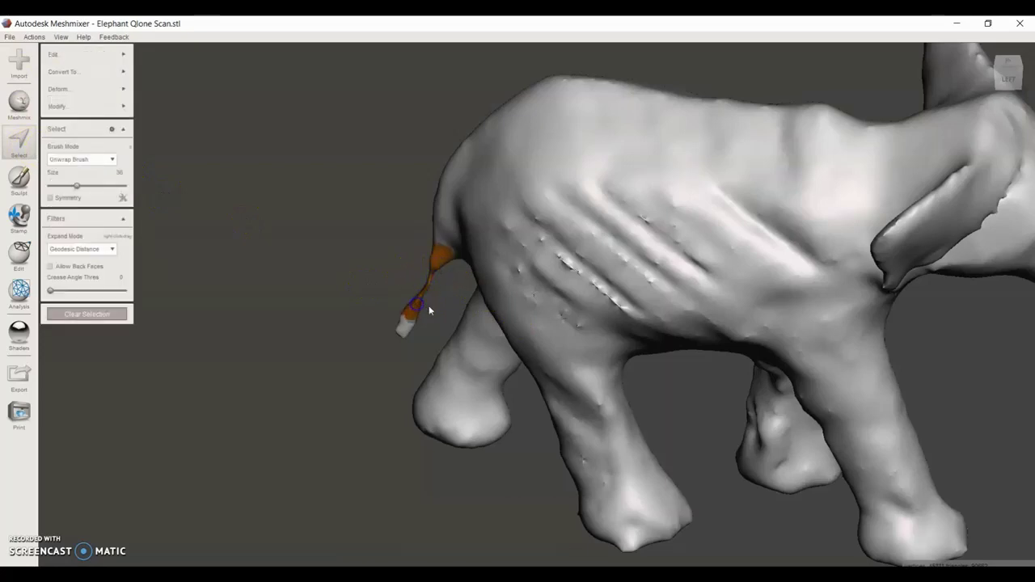
left_click(83, 56)
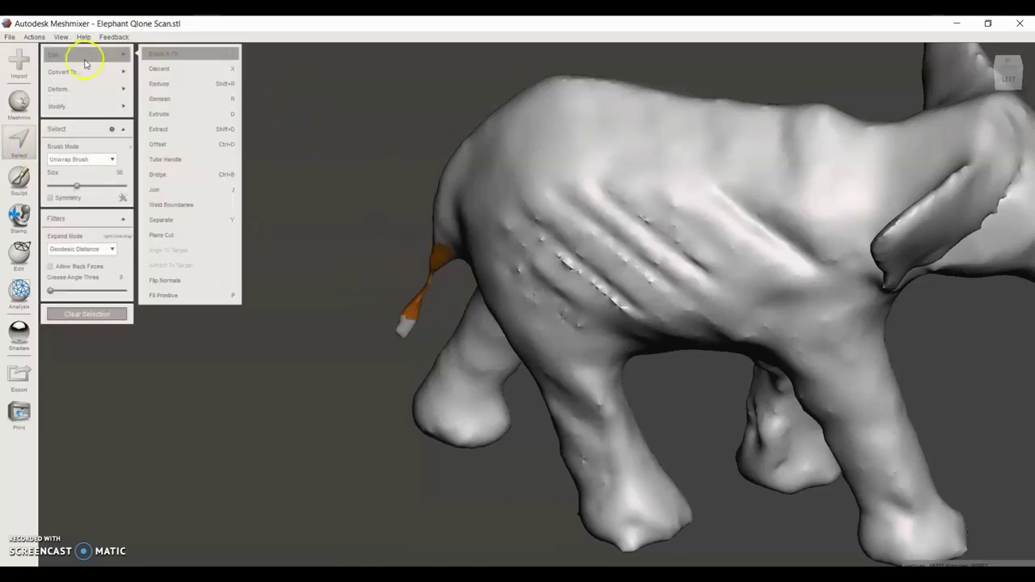
left_click(175, 144)
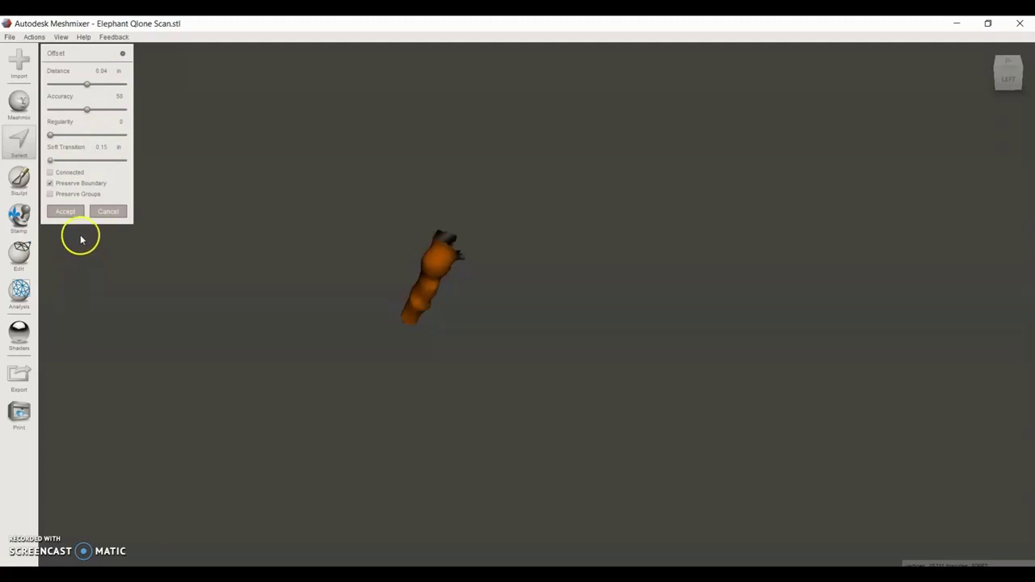
left_click(65, 211)
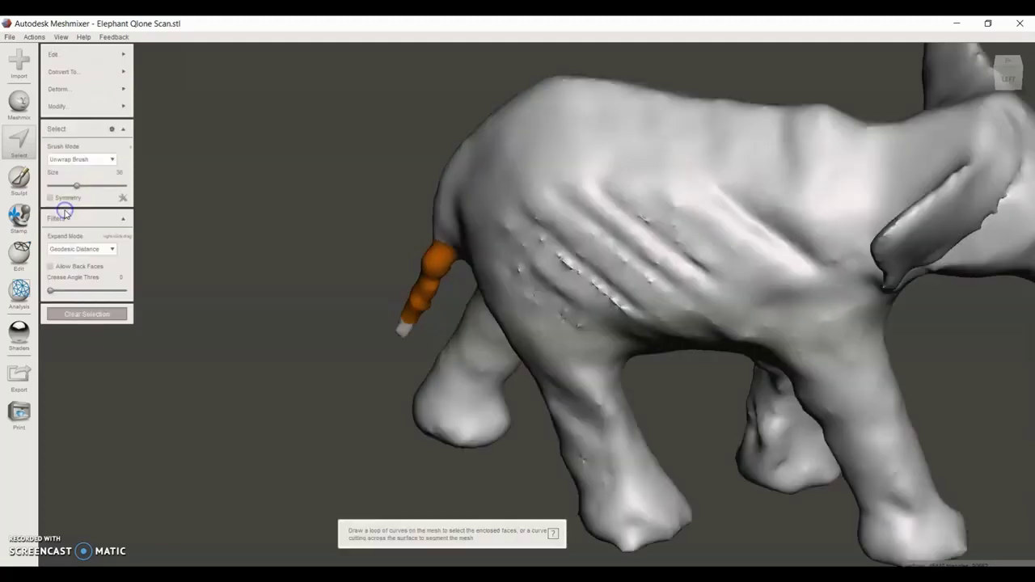
left_click(103, 313)
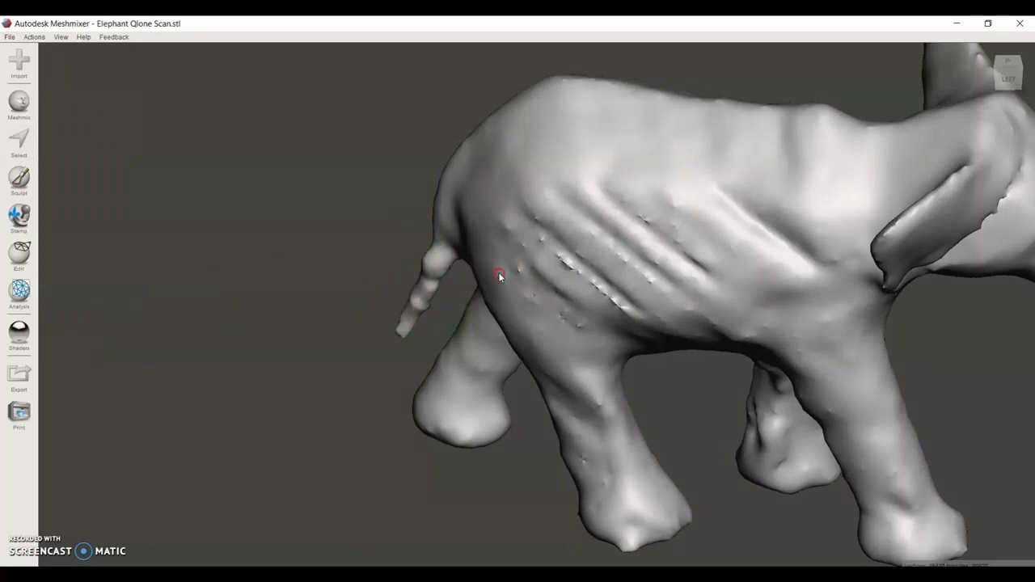
- Brush-select the flanks and legs on both sides at brush size 52 and smooth them with Shape Preserving at smoothing scale 8.17
right_click_drag(496, 272, 327, 275)
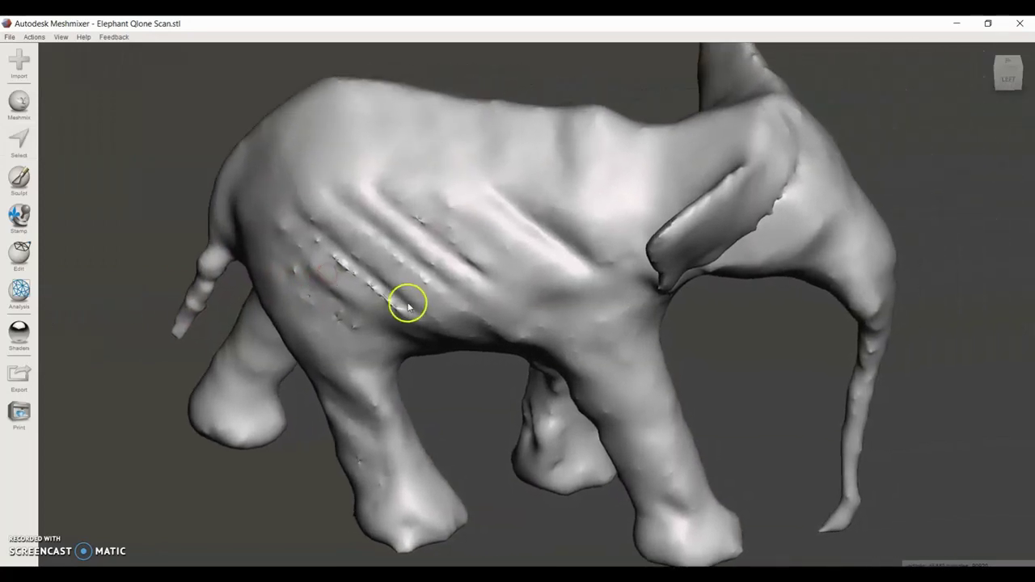
scroll(407, 304, "down", 3)
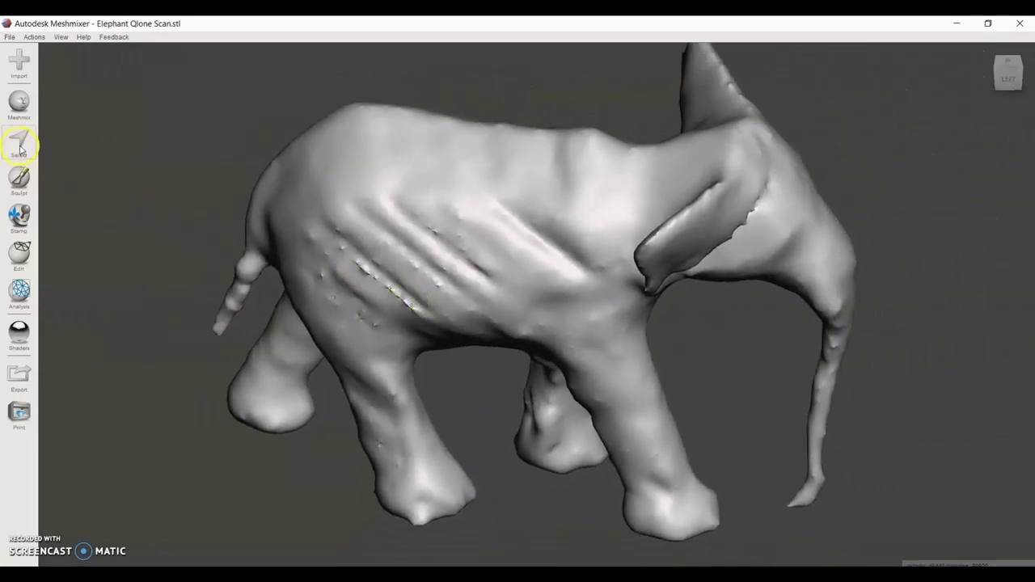
left_click(19, 146)
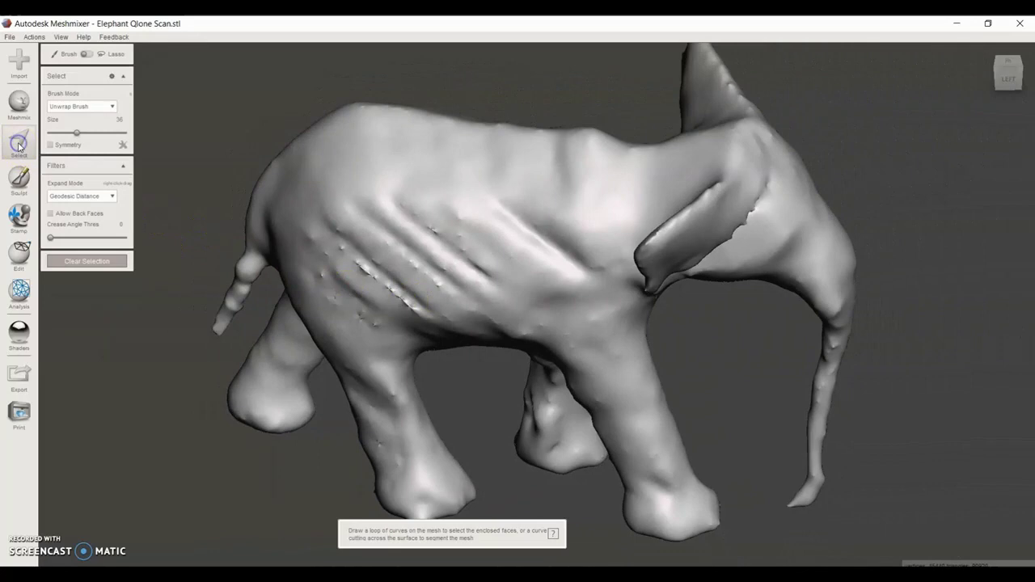
left_click_drag(78, 137, 90, 138)
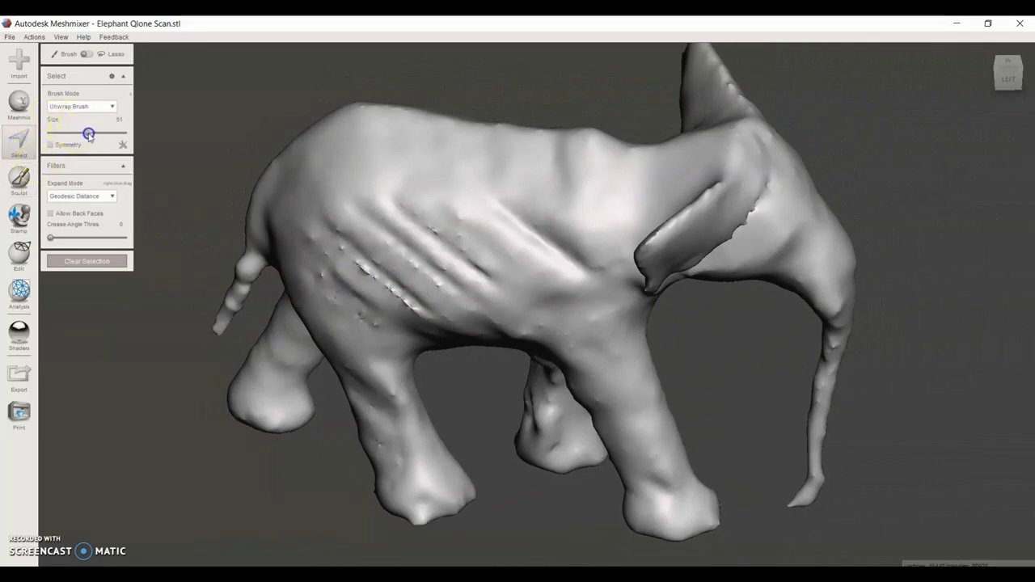
mouse_move(478, 252)
left_mouse_down()
mouse_move(412, 240)
mouse_move(393, 293)
mouse_move(362, 325)
mouse_move(419, 476)
mouse_move(412, 431)
mouse_move(261, 407)
mouse_move(340, 322)
mouse_move(458, 330)
mouse_move(409, 430)
mouse_move(684, 492)
mouse_move(626, 374)
mouse_move(564, 416)
mouse_move(557, 444)
mouse_move(504, 210)
mouse_move(369, 249)
mouse_move(316, 280)
mouse_move(335, 284)
left_mouse_up()
mouse_move(358, 288)
right_mouse_down()
mouse_move(517, 303)
mouse_move(777, 300)
mouse_move(754, 284)
right_mouse_up()
mouse_move(663, 256)
left_mouse_down()
mouse_move(405, 370)
mouse_move(557, 305)
mouse_move(520, 461)
mouse_move(706, 396)
mouse_move(670, 335)
mouse_move(804, 425)
mouse_move(790, 334)
mouse_move(636, 306)
mouse_move(638, 412)
mouse_move(538, 326)
mouse_move(423, 286)
mouse_move(388, 424)
left_mouse_up()
left_click(705, 276)
mouse_move(703, 272)
right_mouse_down()
mouse_move(691, 302)
mouse_move(425, 327)
mouse_move(342, 278)
right_mouse_up()
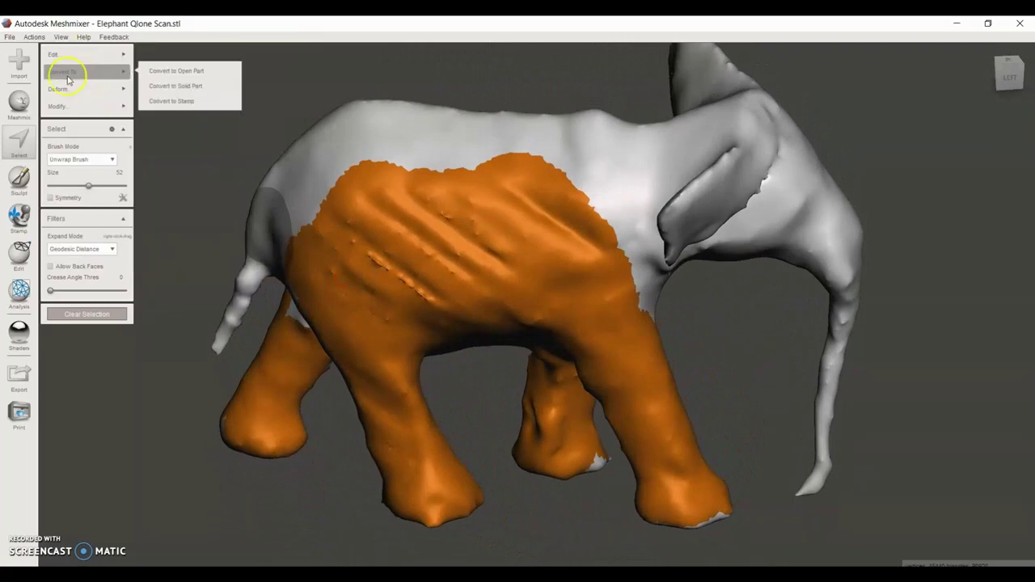
mouse_move(71, 89)
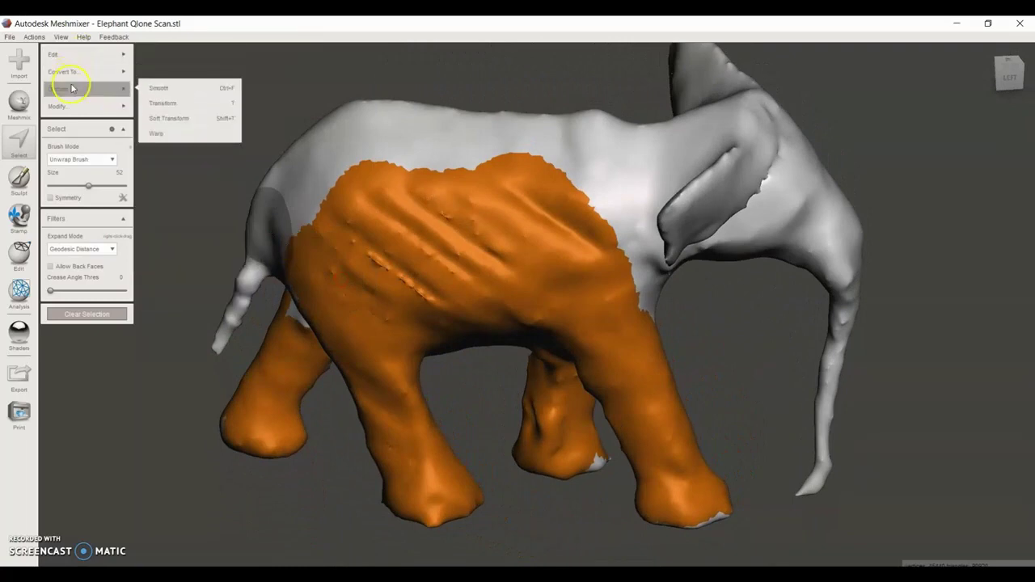
left_click(161, 90)
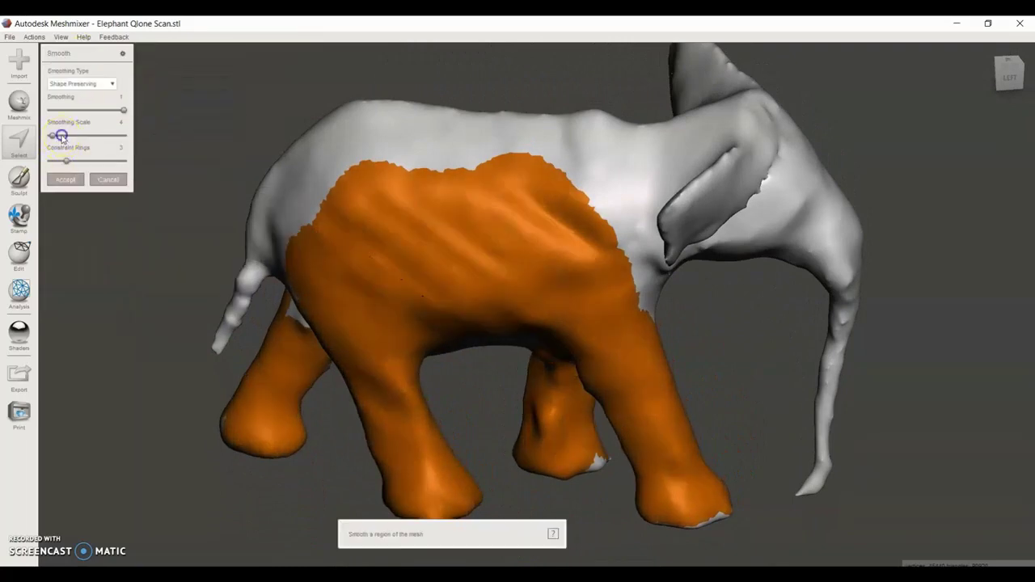
left_click_drag(62, 136, 62, 136)
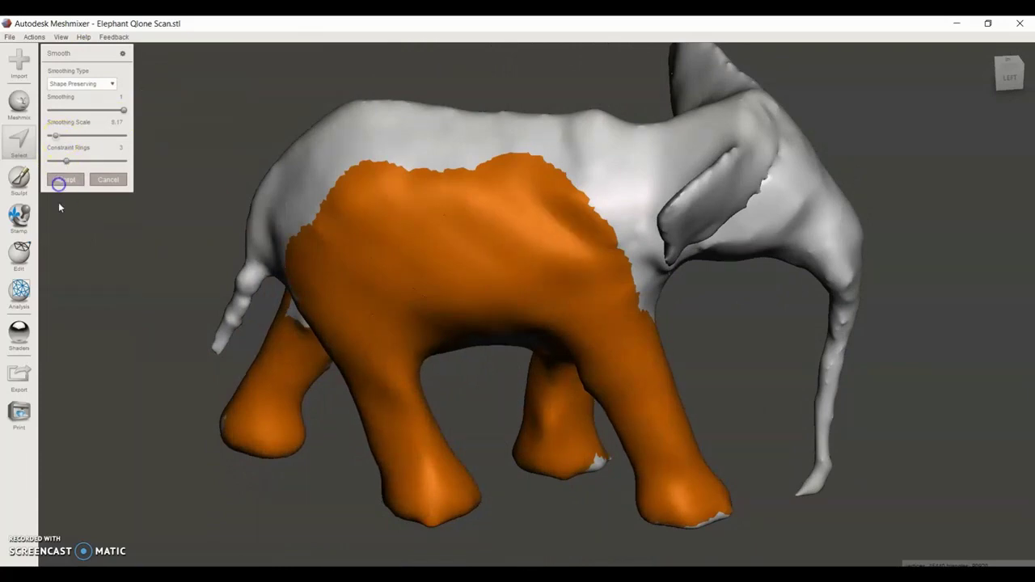
left_click(71, 181)
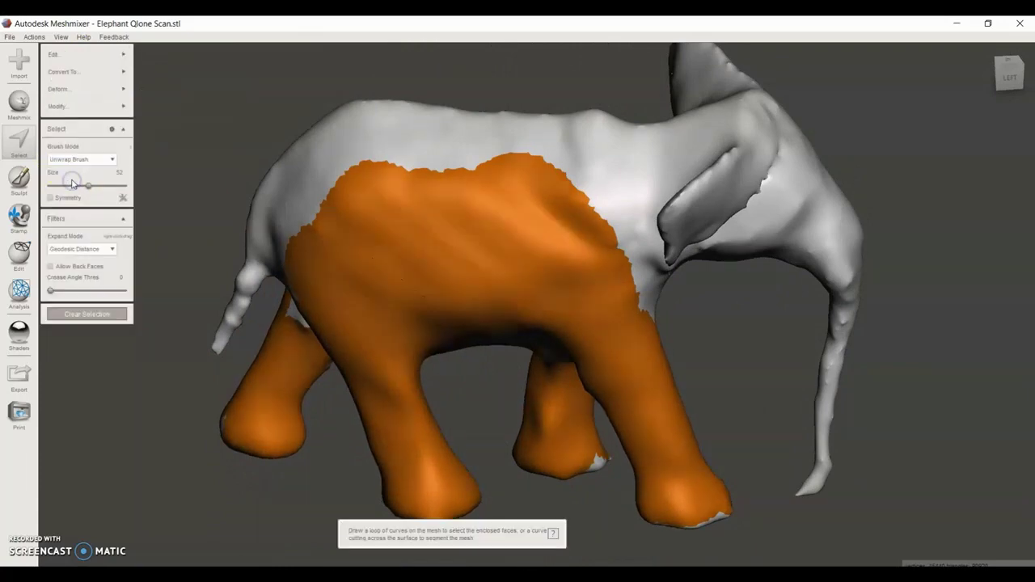
- Clear the selection and smooth the upper back, shoulder and head with the RobustSmooth sculpt brush at strength 68 and size 52
left_click(88, 314)
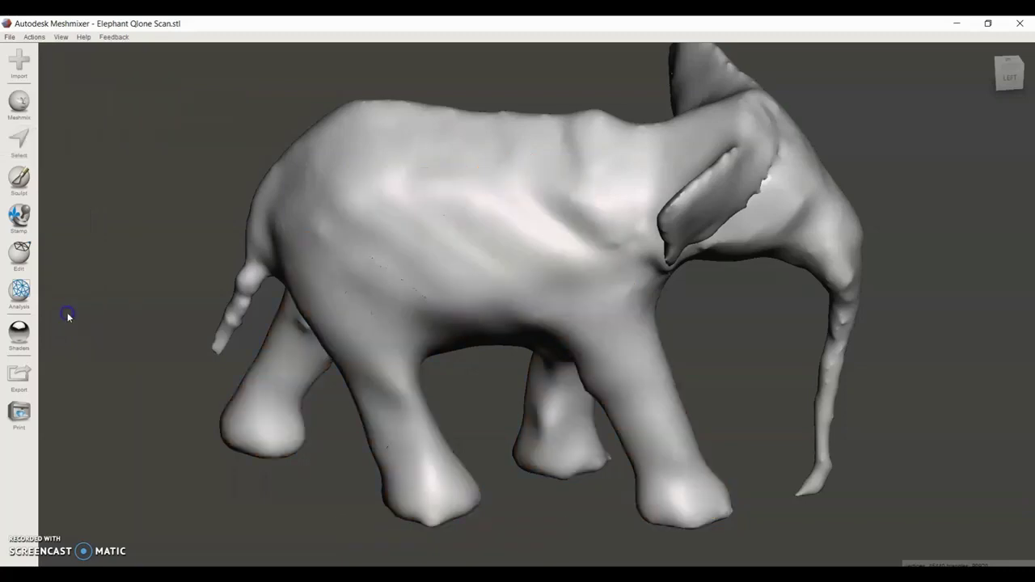
left_click(17, 215)
left_click(18, 177)
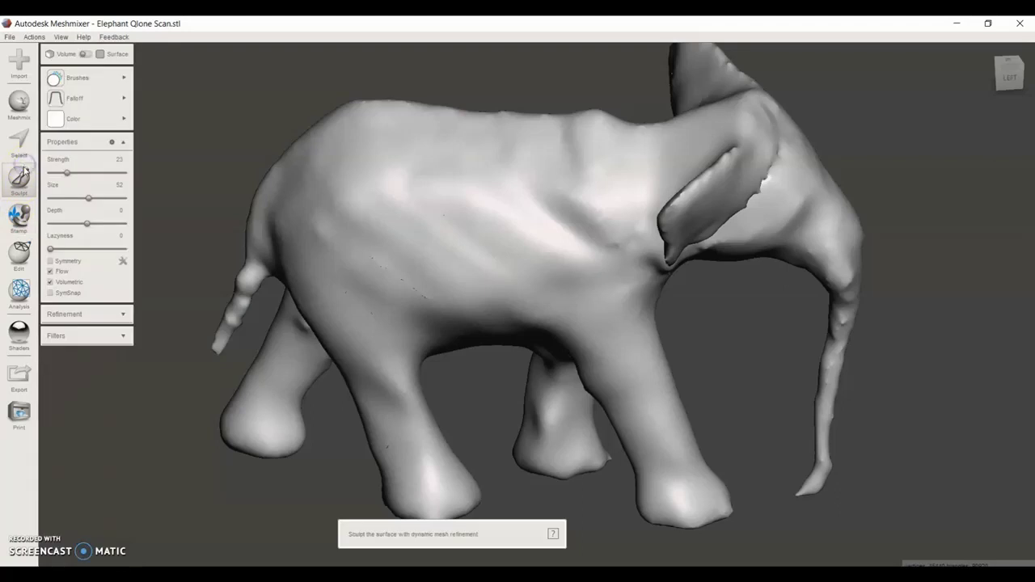
mouse_move(74, 81)
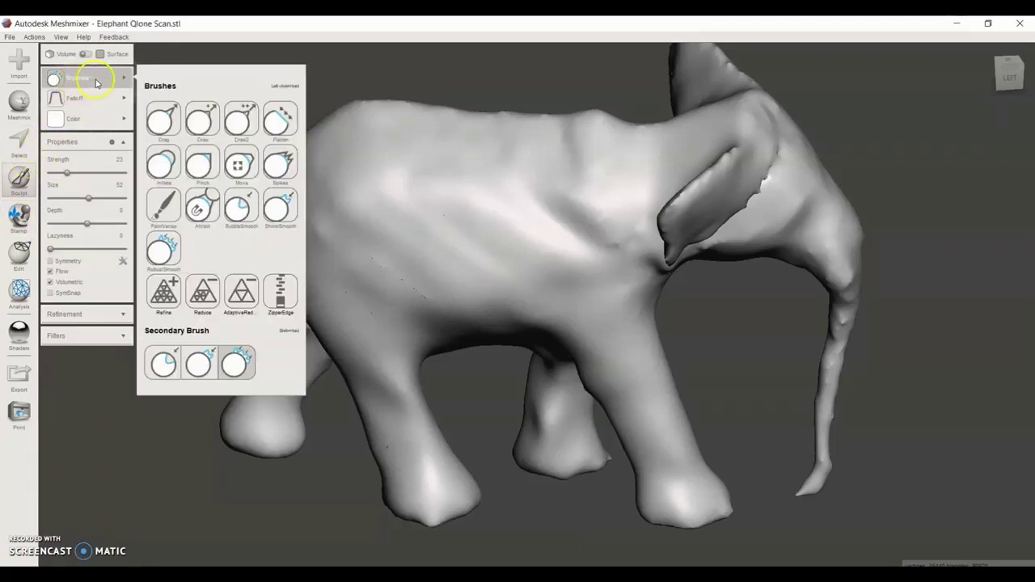
left_click(158, 250)
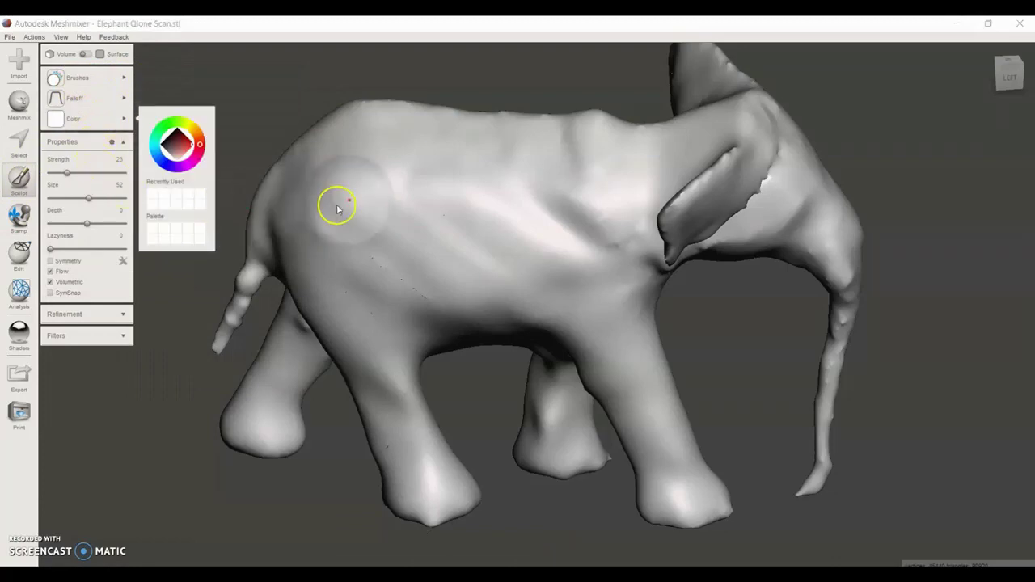
left_click_drag(66, 173, 100, 172)
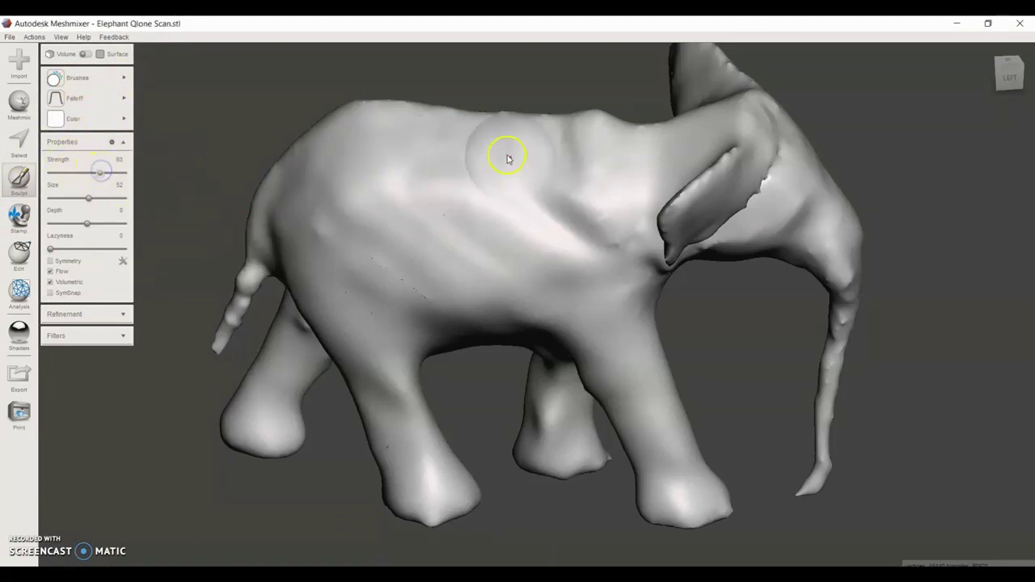
mouse_move(507, 158)
left_mouse_down()
mouse_move(498, 134)
mouse_move(614, 134)
mouse_move(603, 122)
mouse_move(594, 138)
left_mouse_up()
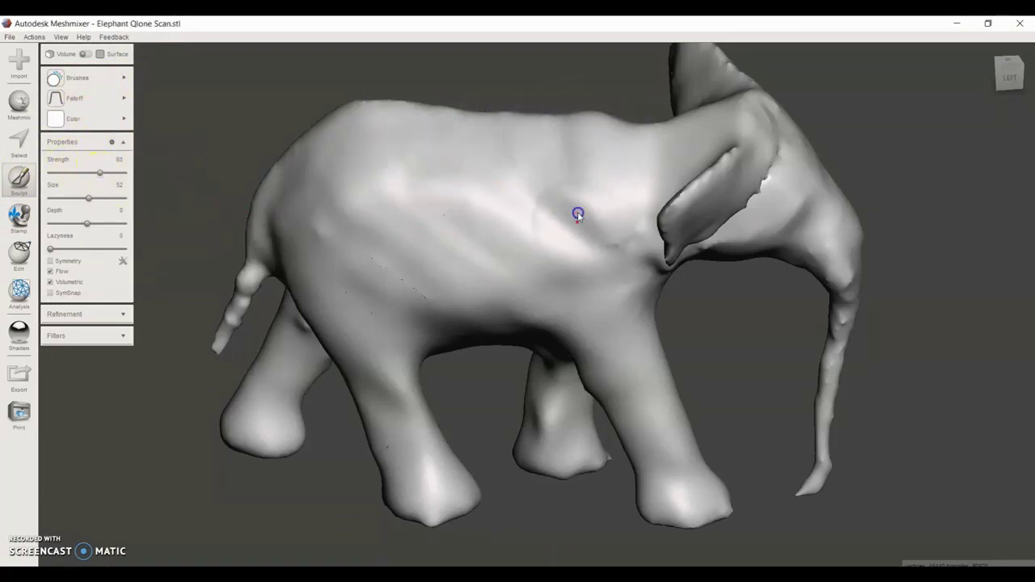
mouse_move(577, 214)
left_mouse_down()
mouse_move(545, 234)
mouse_move(377, 234)
mouse_move(332, 144)
mouse_move(525, 154)
mouse_move(682, 128)
mouse_move(695, 116)
mouse_move(796, 126)
mouse_move(811, 206)
mouse_move(844, 228)
left_mouse_up()
- Smooth the forehead, ear edges and chest from the front with the RobustSmooth brush at strength 68
mouse_move(843, 228)
right_mouse_down()
mouse_move(705, 259)
mouse_move(603, 253)
right_mouse_up()
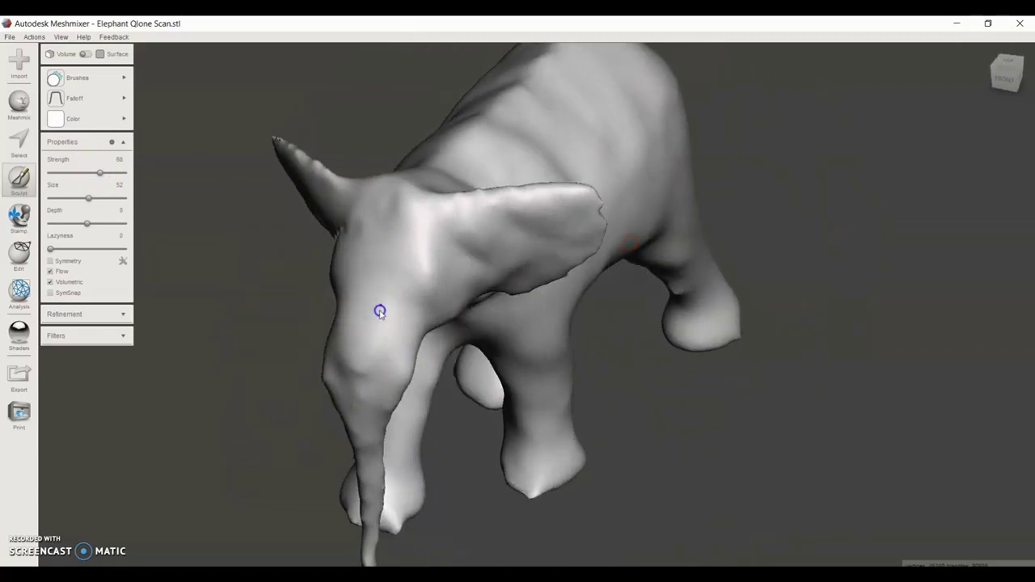
mouse_move(380, 312)
left_mouse_down()
mouse_move(393, 248)
mouse_move(464, 192)
mouse_move(587, 199)
mouse_move(607, 240)
mouse_move(559, 282)
mouse_move(513, 294)
mouse_move(433, 253)
mouse_move(263, 134)
left_mouse_up()
mouse_move(443, 251)
right_mouse_down()
mouse_move(438, 187)
mouse_move(464, 155)
right_mouse_up()
left_click_drag(422, 111, 407, 122)
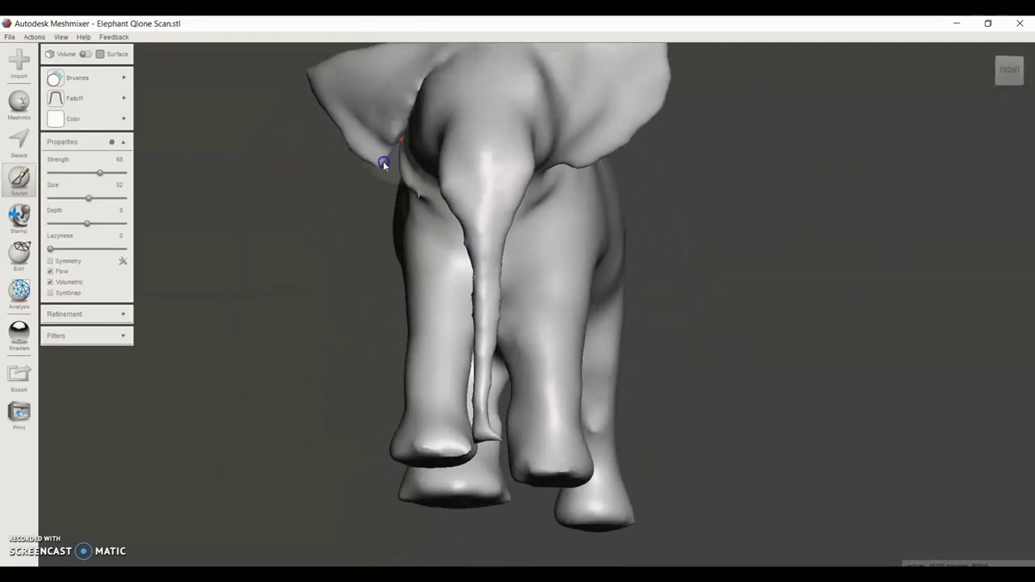
mouse_move(384, 164)
left_mouse_down()
mouse_move(358, 162)
mouse_move(410, 220)
mouse_move(414, 192)
left_mouse_up()
mouse_move(589, 222)
left_mouse_down()
mouse_move(550, 208)
mouse_move(559, 227)
left_mouse_up()
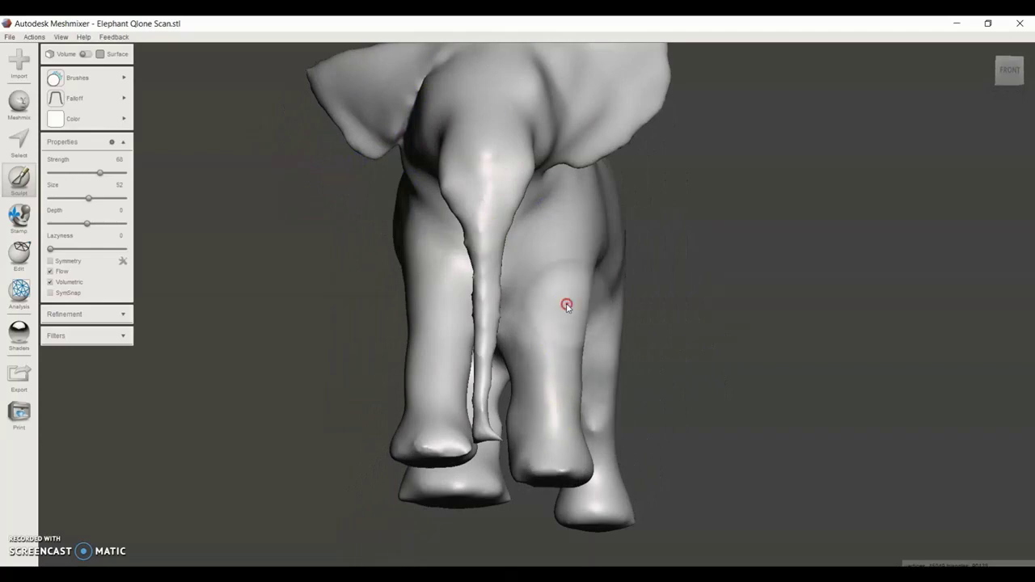
- Smooth the front foot, rear leg and flank on the elephant's left side with the same brush at strength 68
right_click_drag(566, 302, 666, 320)
mouse_move(558, 442)
left_mouse_down()
mouse_move(608, 457)
mouse_move(611, 443)
left_mouse_up()
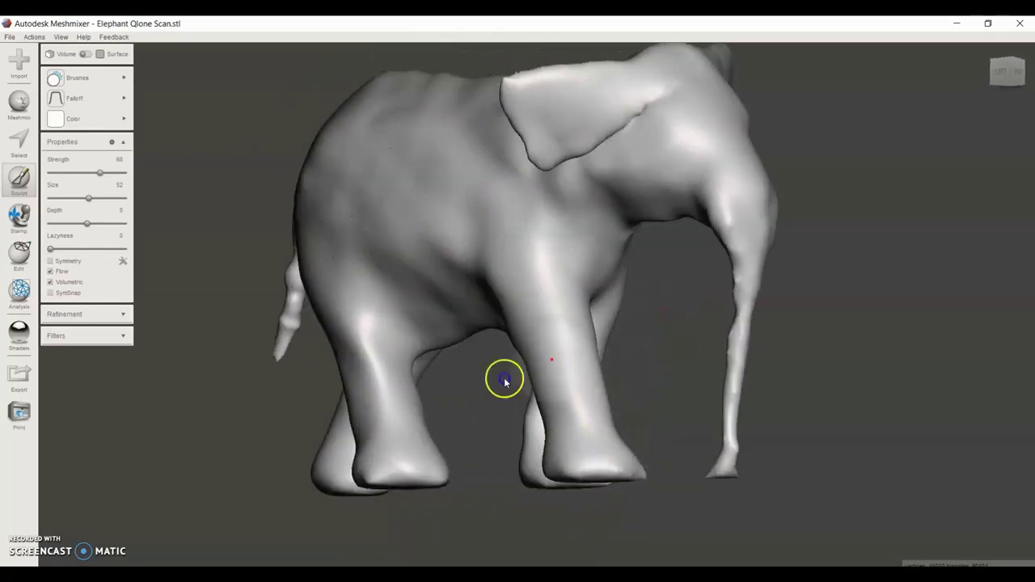
left_click_drag(380, 348, 377, 348)
left_click(426, 199)
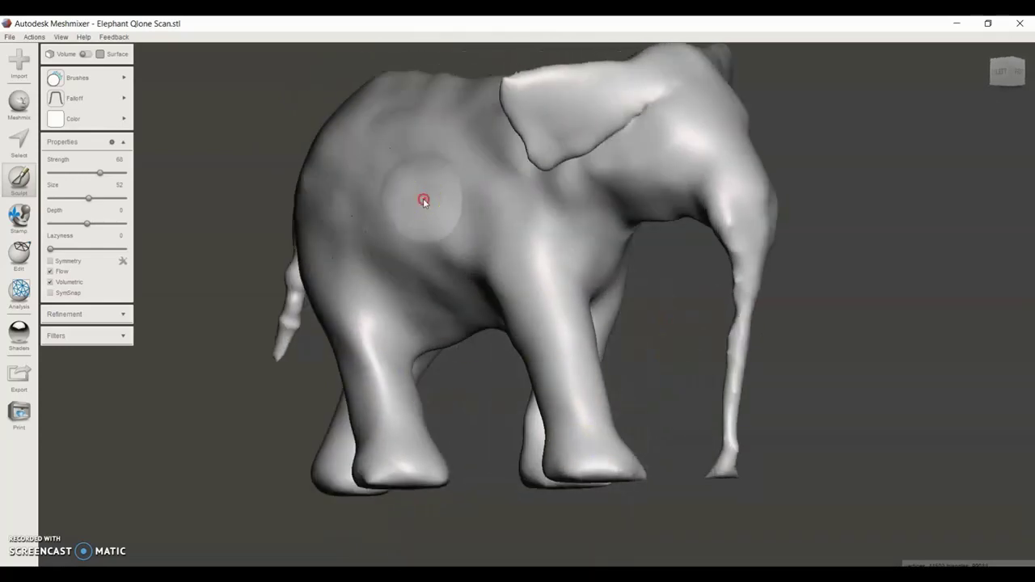
- Lower the smoothing brush strength to 3 and smooth along the length of the trunk from the front and side
right_click_drag(423, 198, 279, 224)
left_click(86, 165)
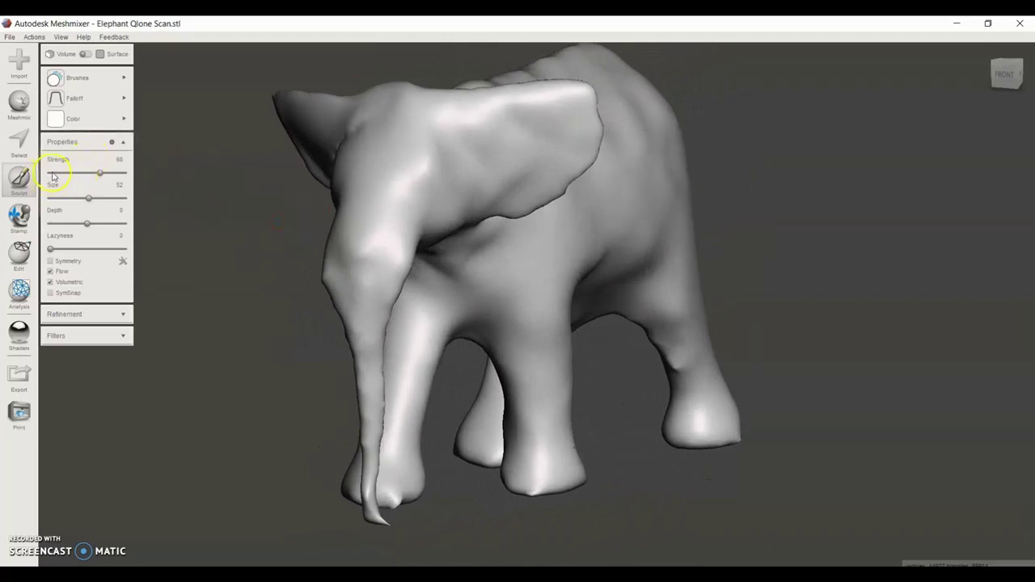
left_click(52, 173)
mouse_move(381, 302)
left_mouse_down()
mouse_move(382, 419)
mouse_move(355, 331)
left_mouse_up()
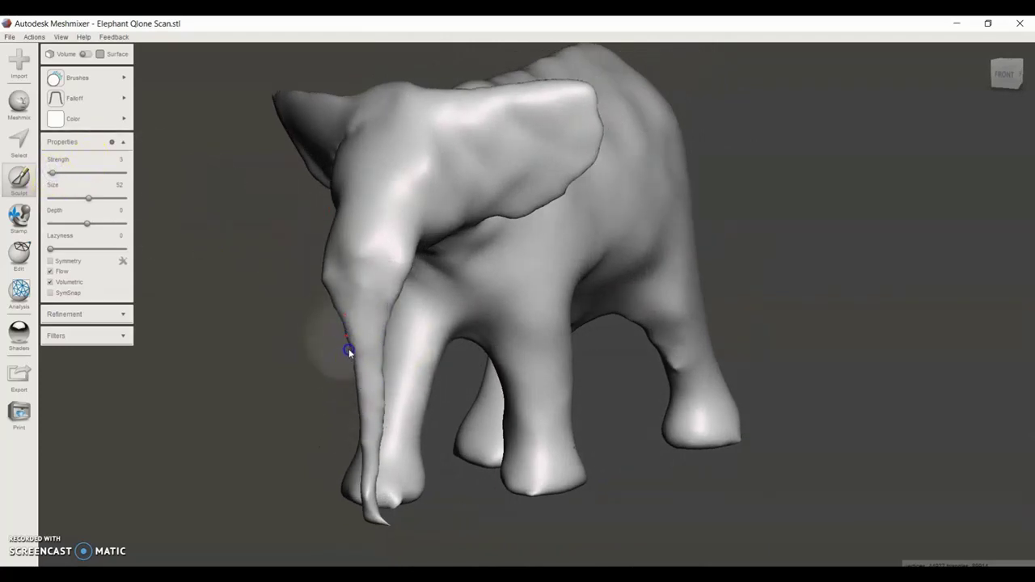
mouse_move(347, 351)
right_mouse_down()
mouse_move(418, 321)
mouse_move(628, 388)
right_mouse_up()
left_click_drag(789, 351, 785, 476)
right_click_drag(786, 477, 820, 439)
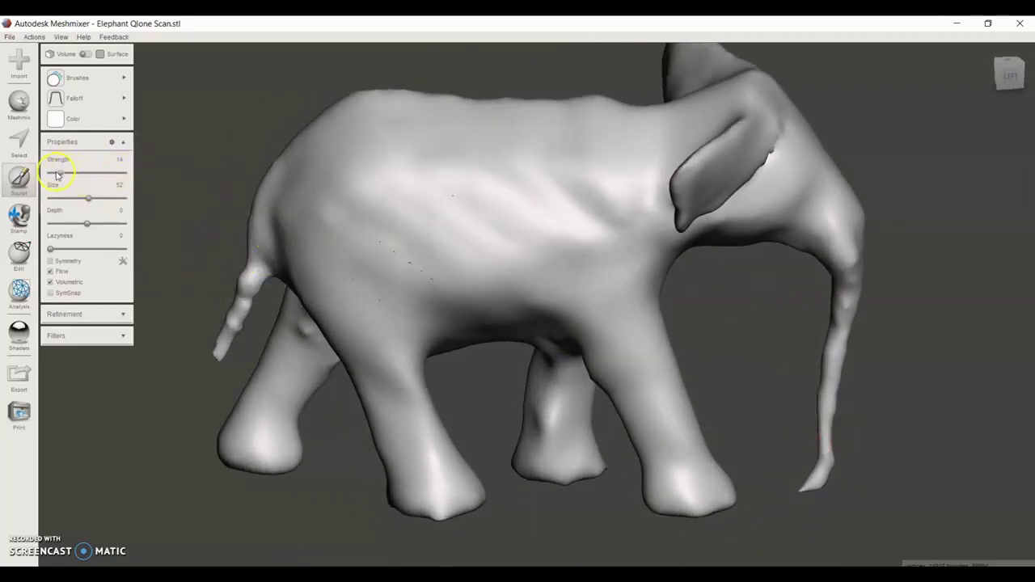
- Smooth the upper tail at brush strength 7 and round off the pointed trunk tip at strength 55
left_click_drag(58, 175, 54, 174)
mouse_move(247, 267)
left_mouse_down()
mouse_move(267, 272)
mouse_move(232, 327)
mouse_move(249, 288)
mouse_move(245, 329)
mouse_move(238, 289)
mouse_move(227, 341)
mouse_move(266, 272)
left_mouse_up()
mouse_move(266, 272)
right_mouse_down()
mouse_move(439, 267)
mouse_move(145, 260)
right_mouse_up()
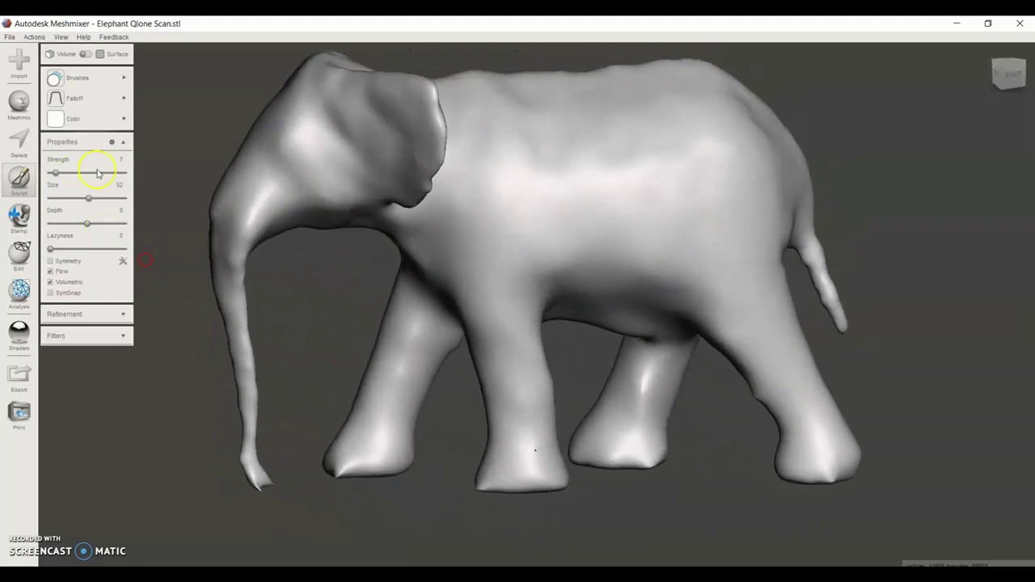
left_click_drag(266, 439, 258, 473)
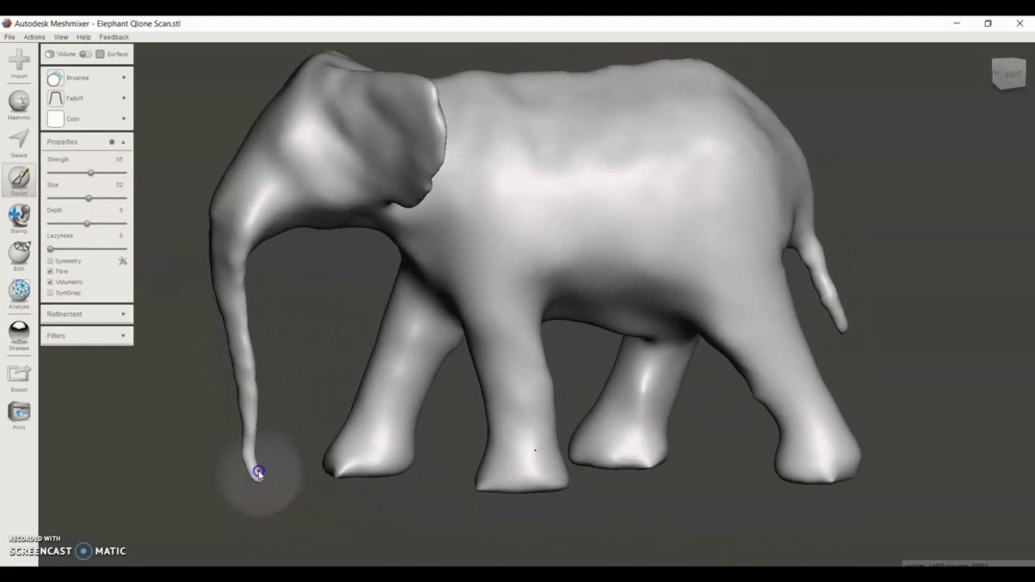
- Smooth the remaining bump on the upper tail from the left side at brush strength 25
right_click_drag(254, 462, 648, 447)
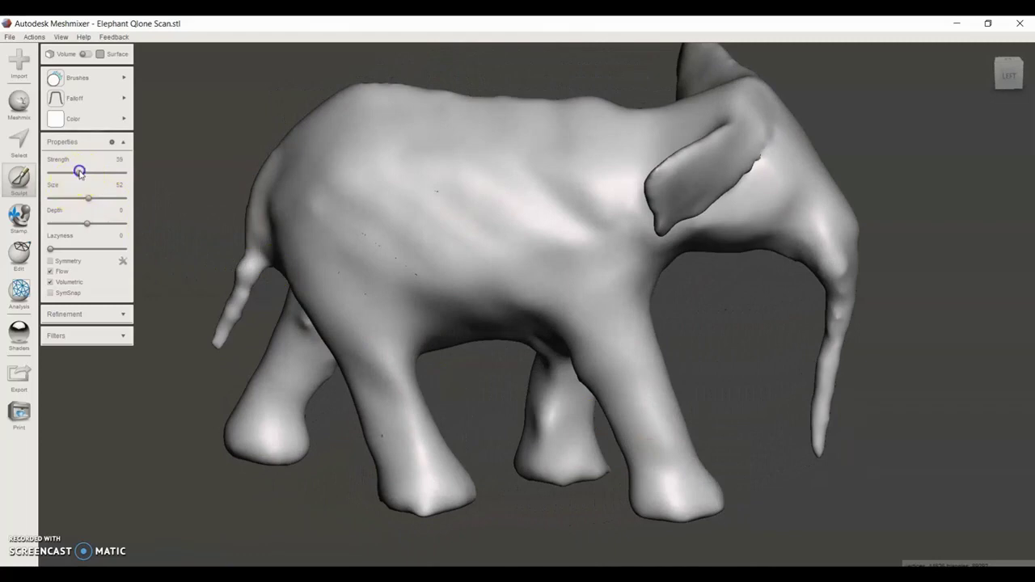
left_click_drag(249, 267, 239, 268)
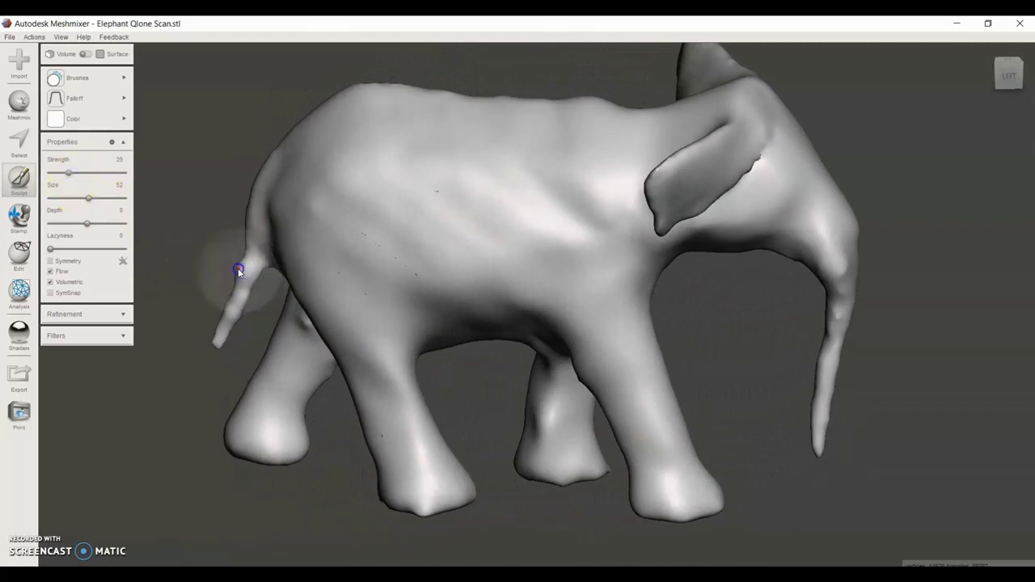
left_click(241, 273)
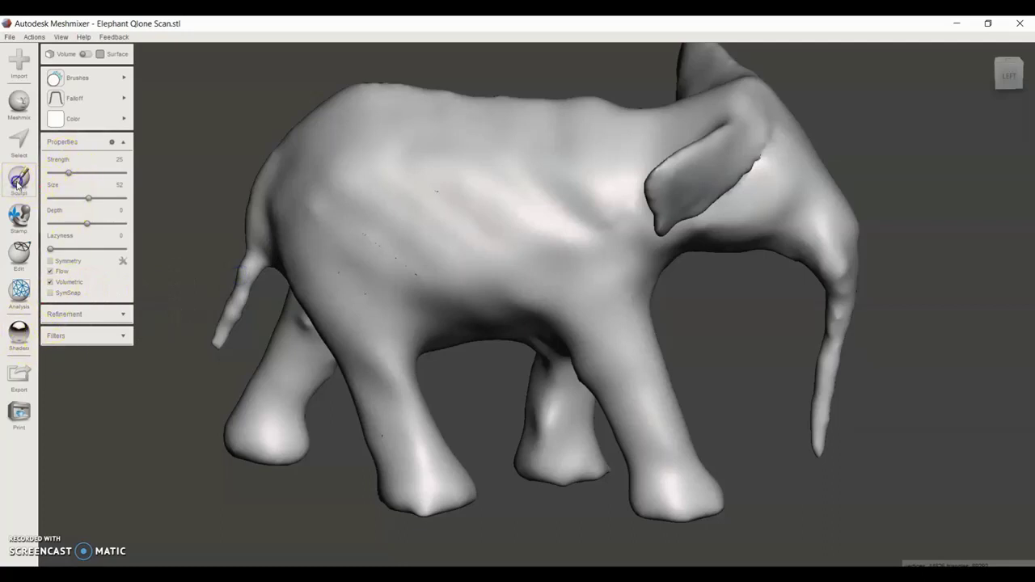
mouse_move(466, 286)
right_mouse_down()
mouse_move(550, 325)
mouse_move(516, 320)
right_mouse_up()
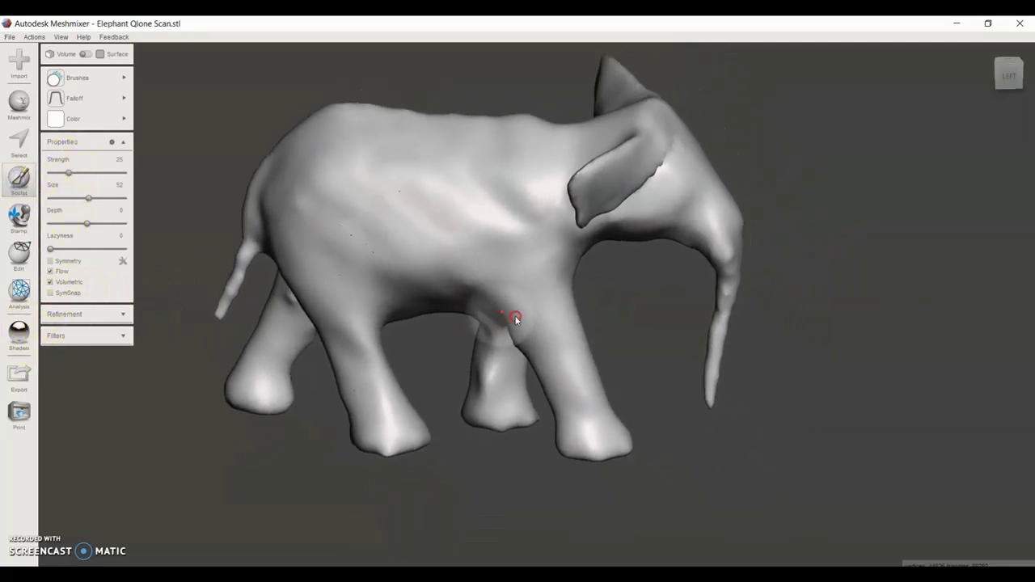
left_click(576, 356)
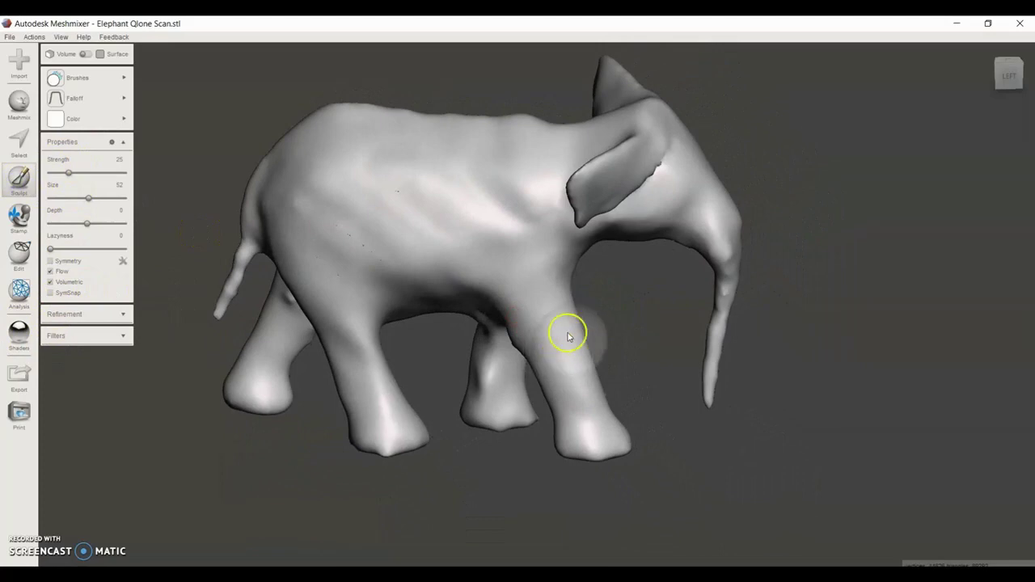
- Convert the elephant to a solid with Make Solid, using the Fast type with solid accuracy and mesh density 128
left_click(18, 257)
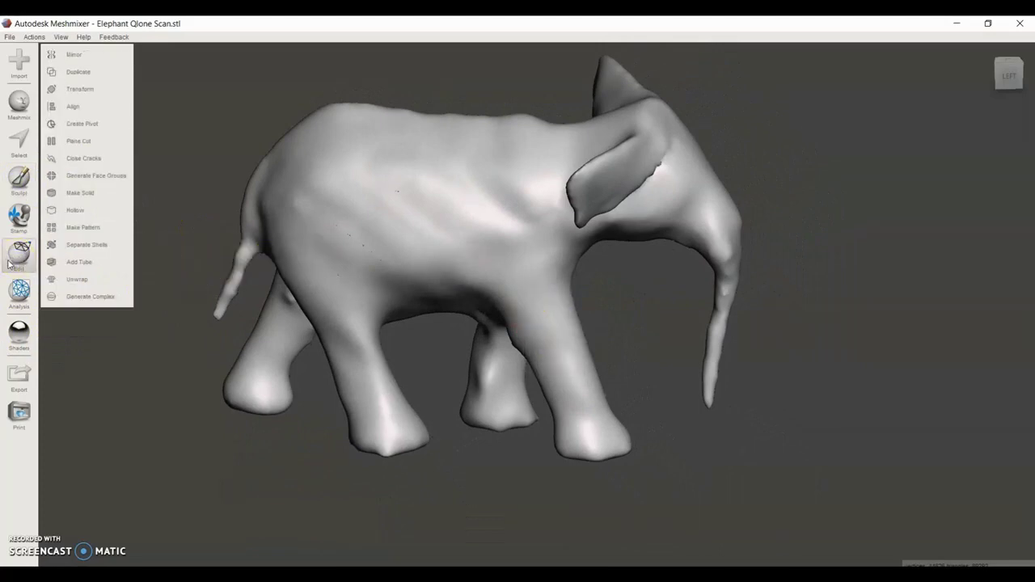
left_click(73, 195)
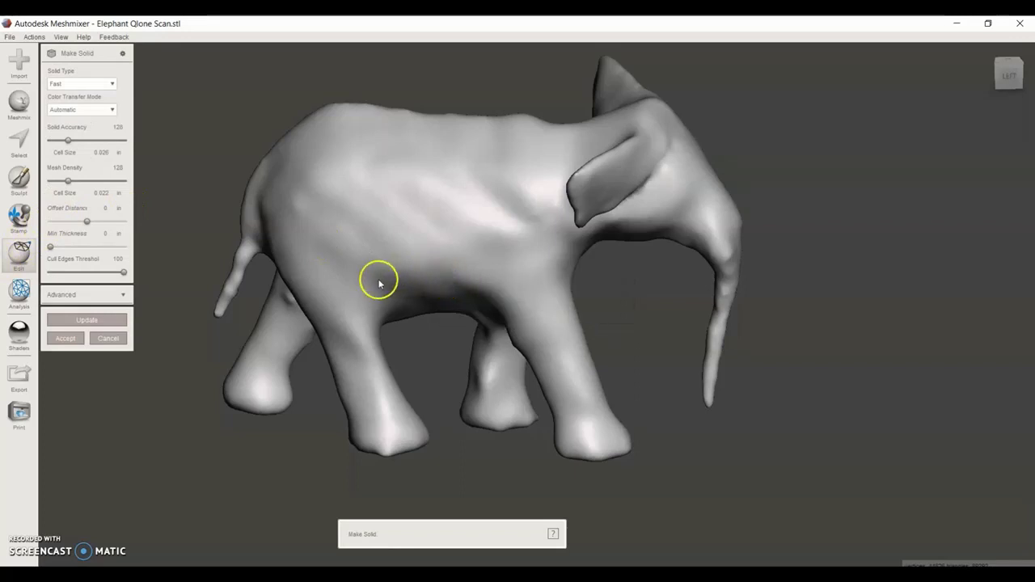
left_click(65, 341)
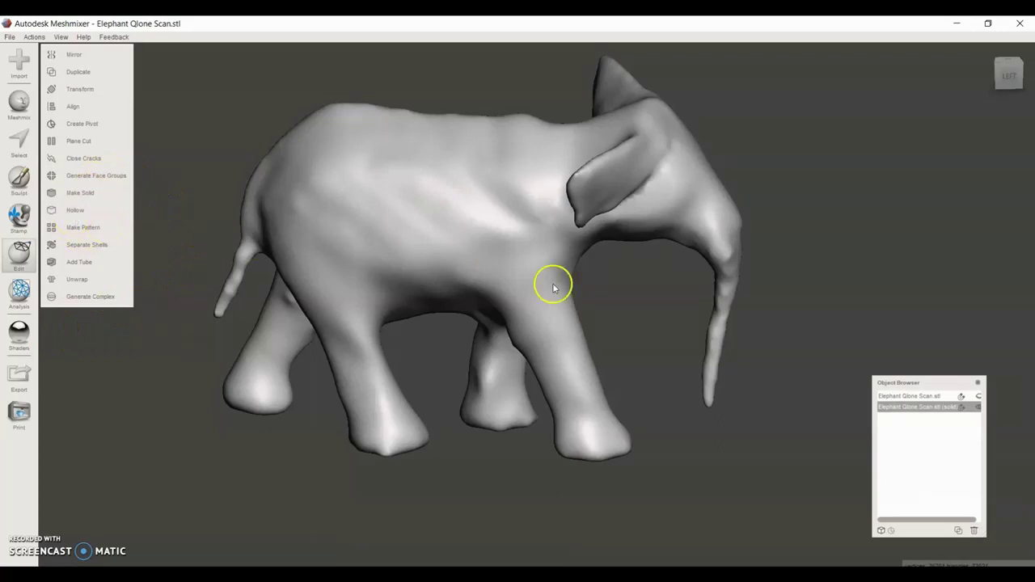
right_click_drag(553, 287, 503, 297)
right_click_drag(478, 245, 494, 274)
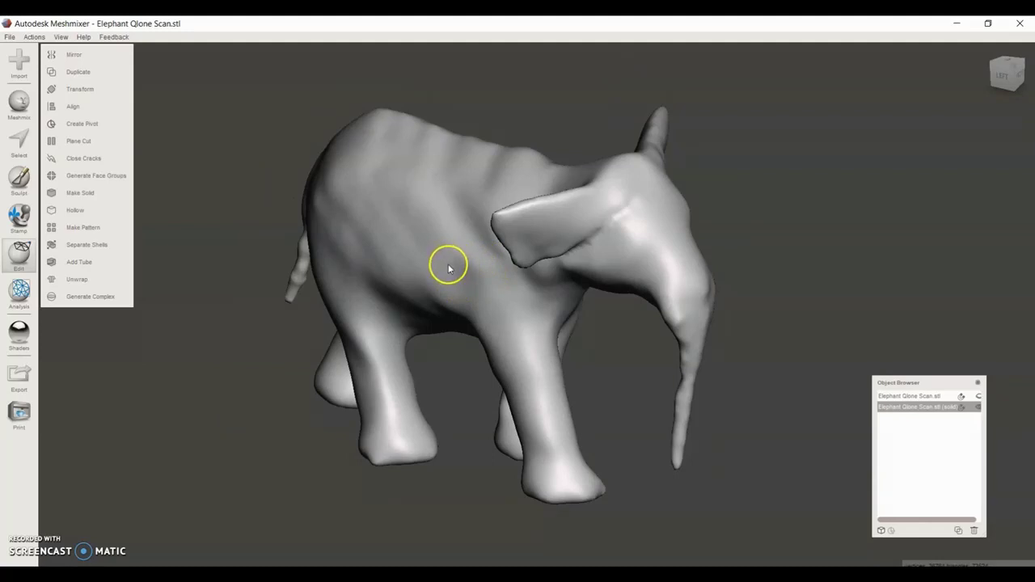
- Hollow the solid elephant with a 0.125 in offset distance, updating the hollow and accepting it without generating holes
left_click(85, 212)
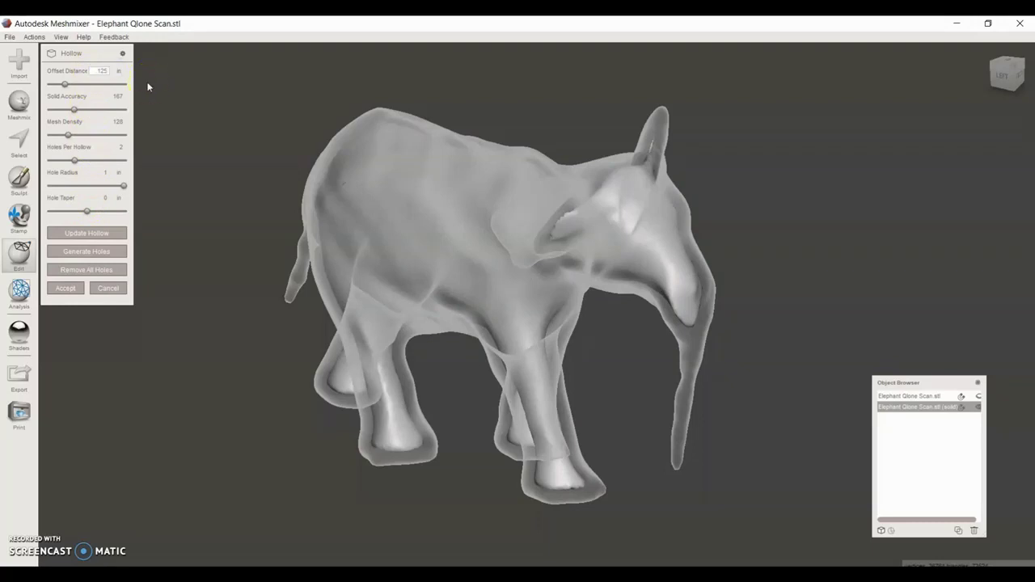
left_click(68, 232)
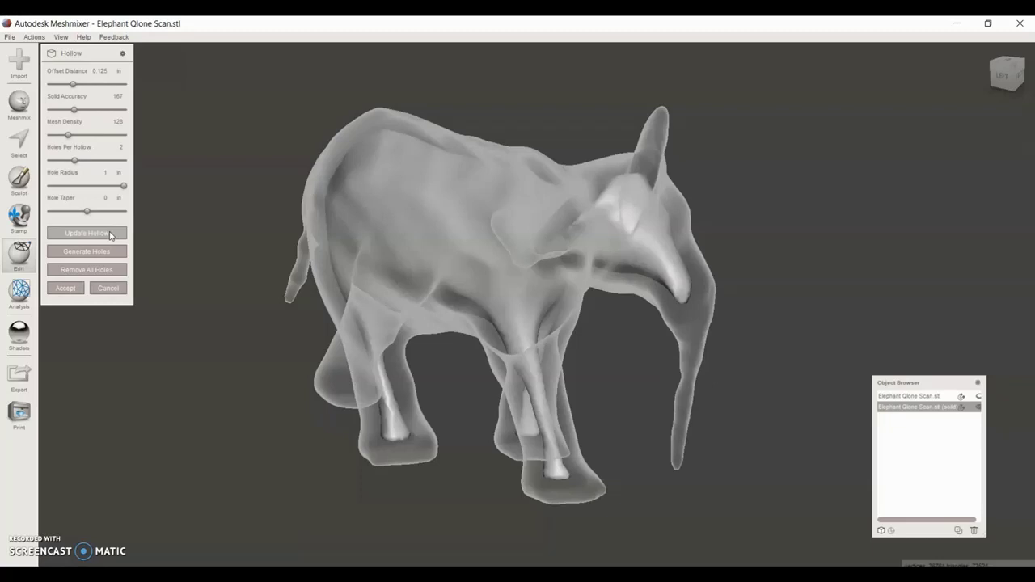
left_click(65, 289)
- Apply the transparent shader to examine the hollow interior and restore the default grey shader
right_click_drag(413, 305, 474, 308)
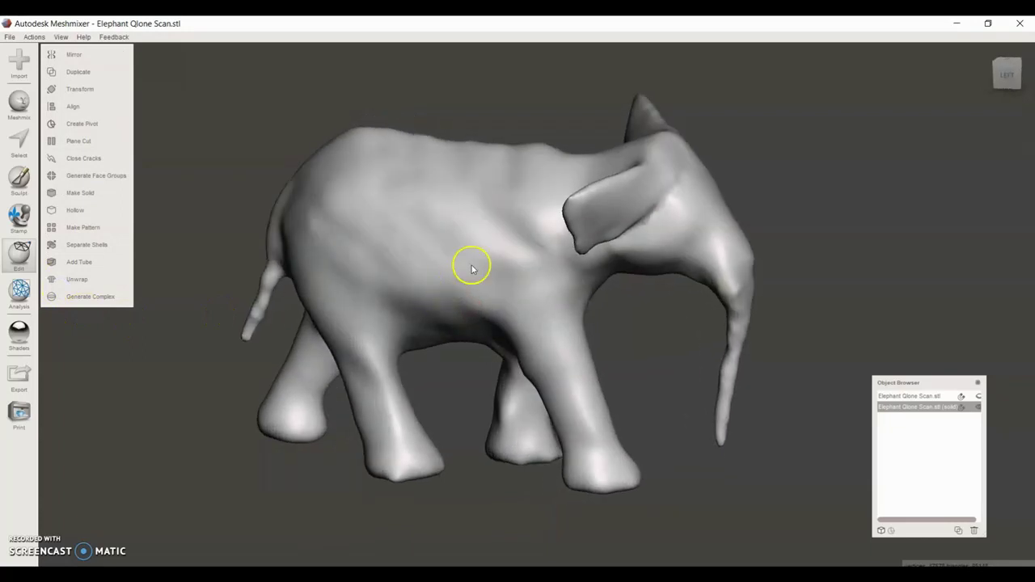
left_click(20, 339)
left_click_drag(216, 332, 387, 275)
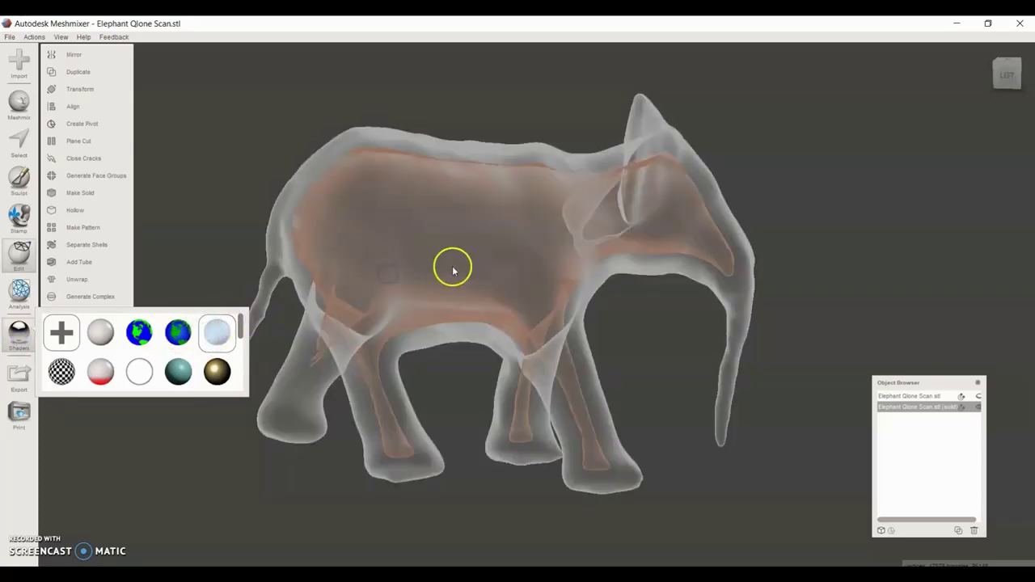
left_click(98, 335)
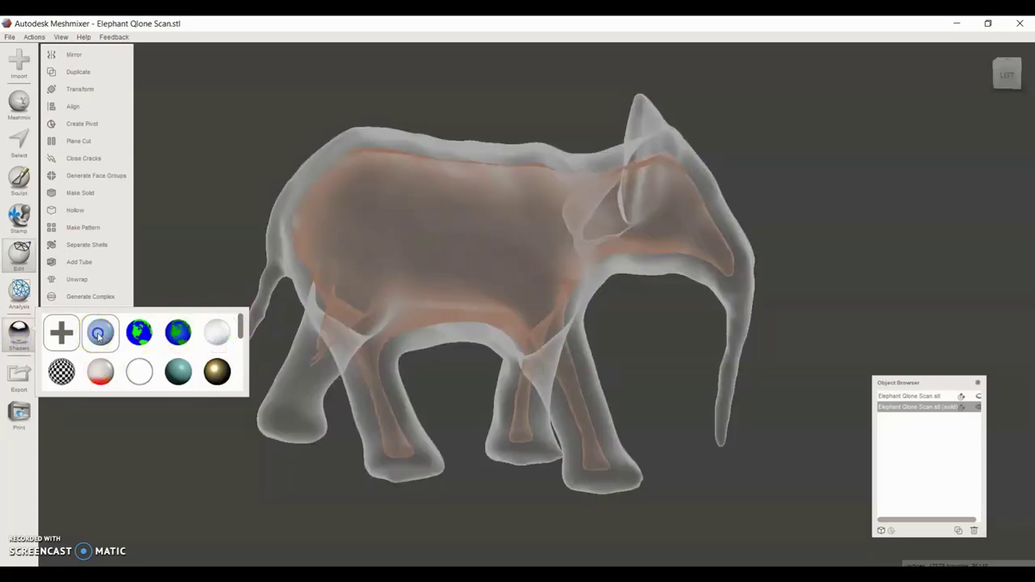
left_click_drag(99, 335, 358, 296)
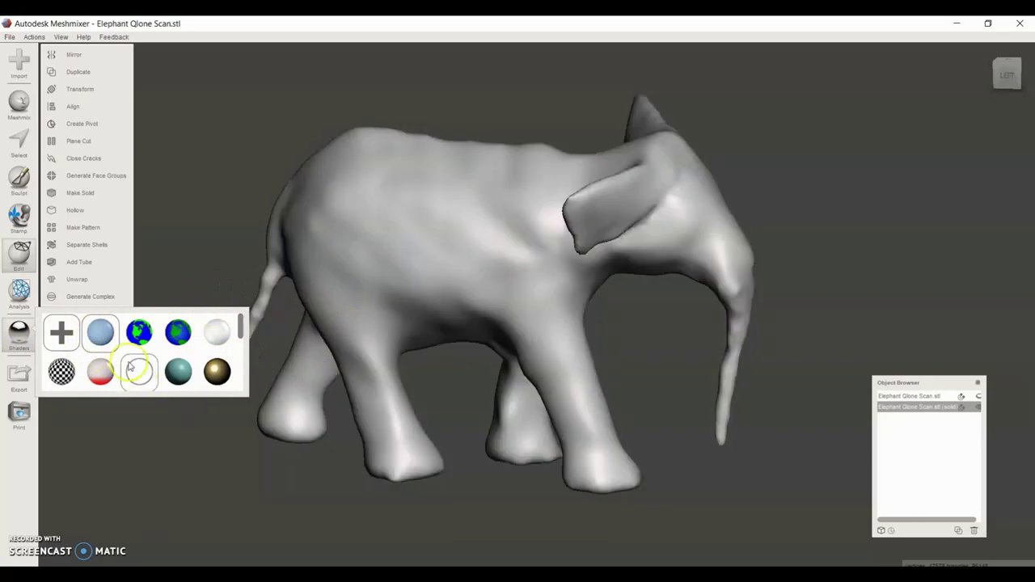
left_click(101, 479)
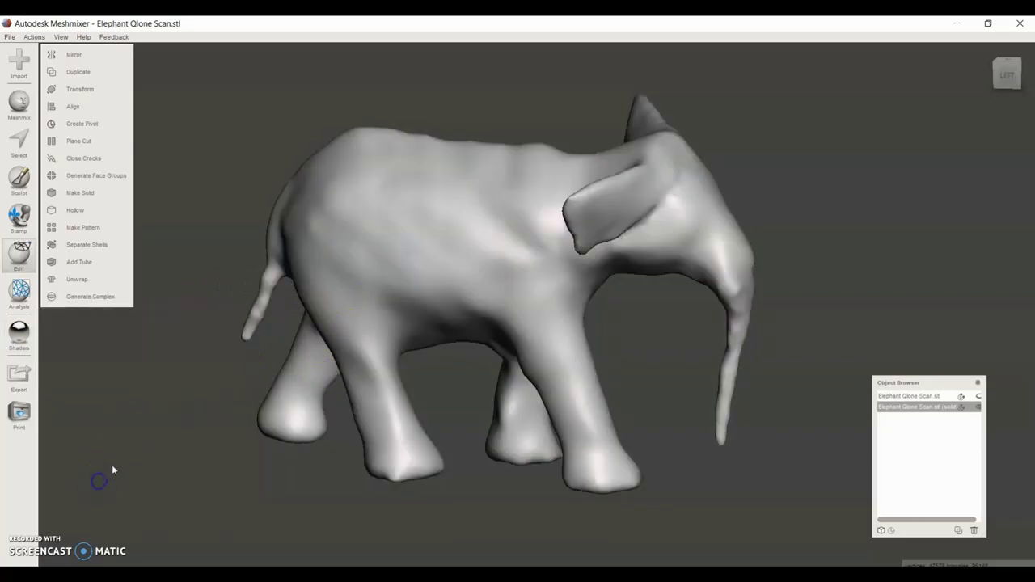
- Inspect the hollowed mesh for defects and auto-repair all with the Flat Fill hole mode
left_click(19, 305)
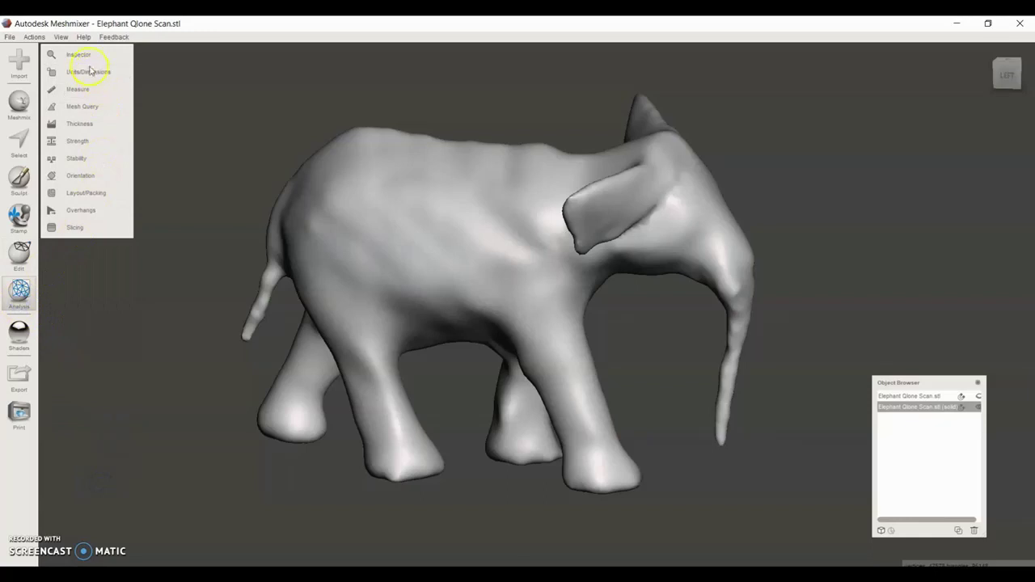
left_click(80, 54)
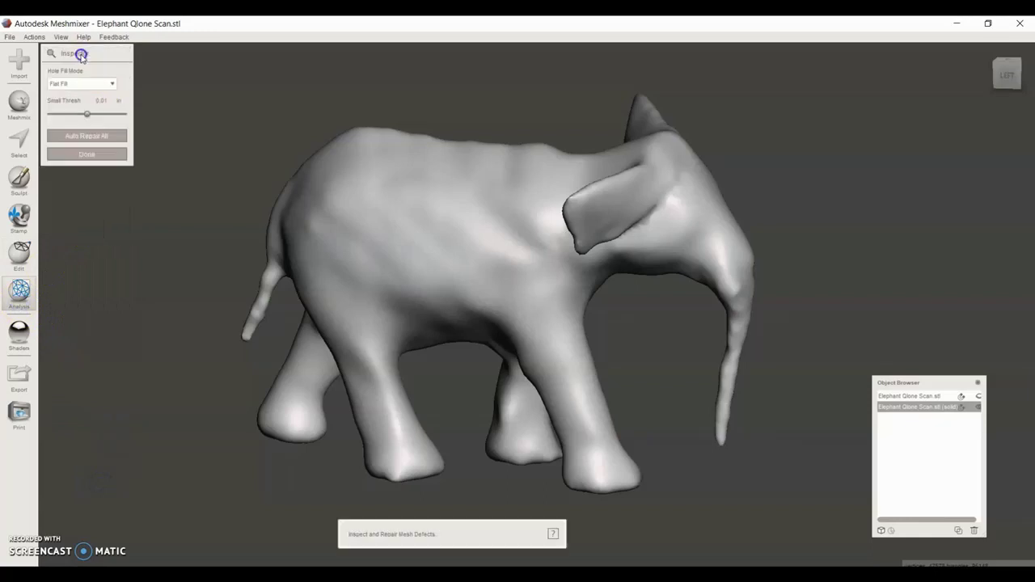
left_click(86, 141)
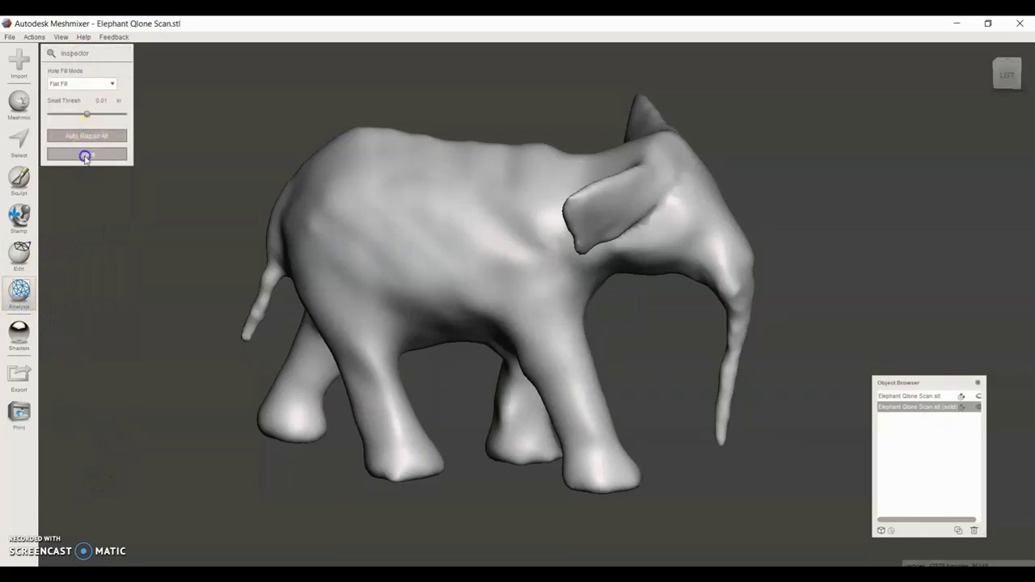
- Finish the mesh inspection and export the repaired elephant in STL Binary Format with the file name Elephant-Edited
left_click(85, 156)
right_click_drag(624, 224, 582, 243)
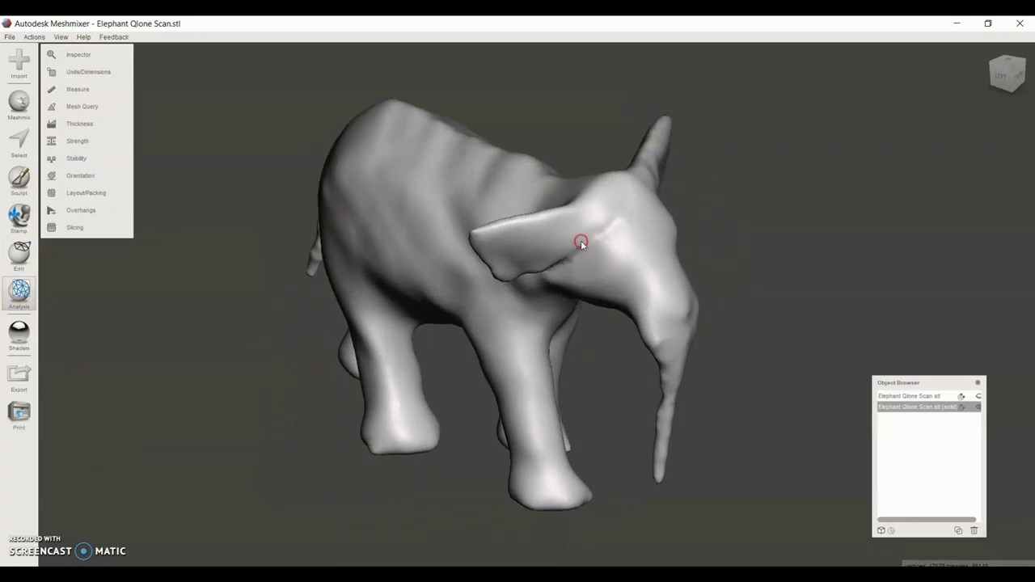
left_click(20, 376)
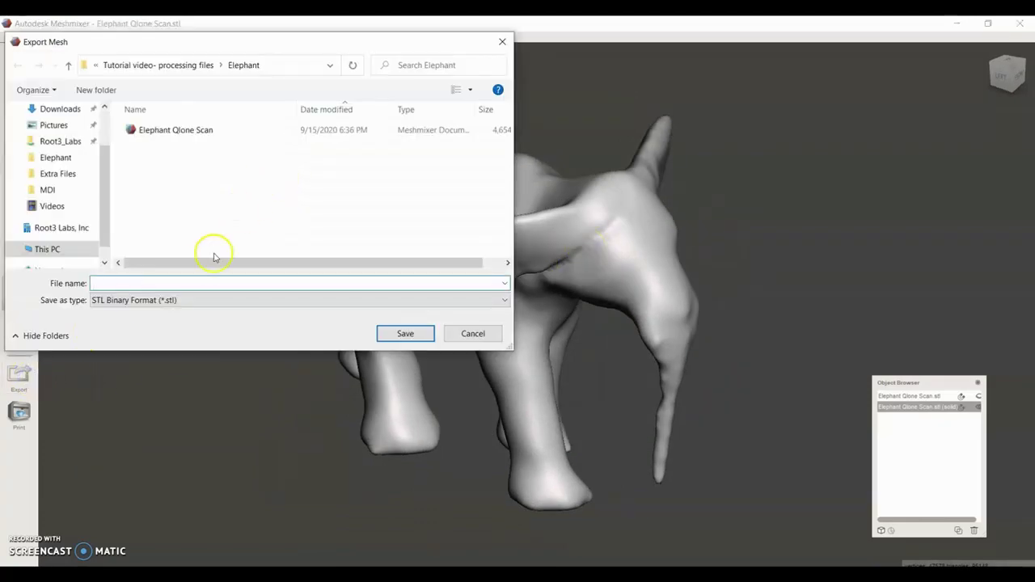
left_click(202, 283)
type("Elephant")
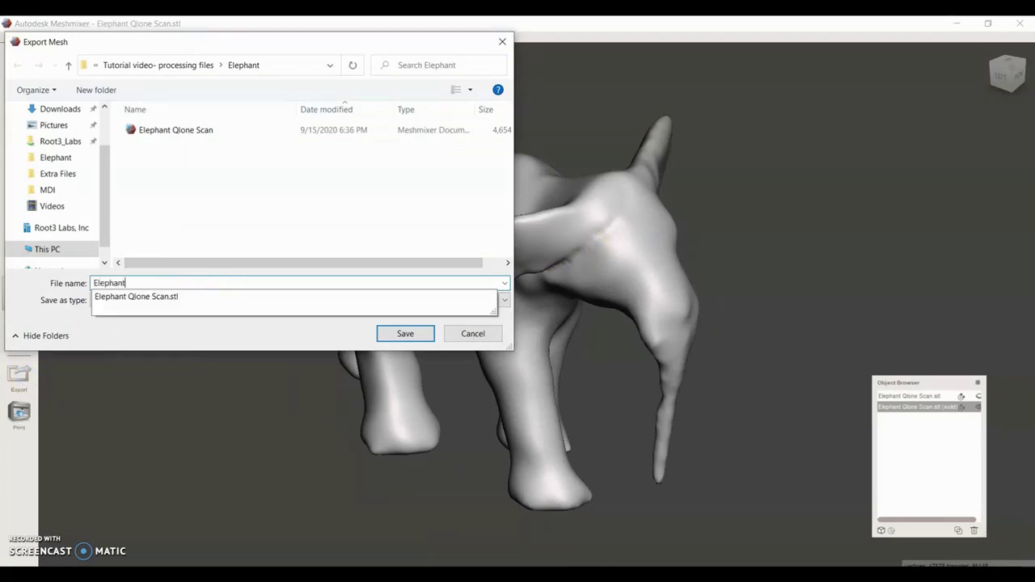
type("-Edited")
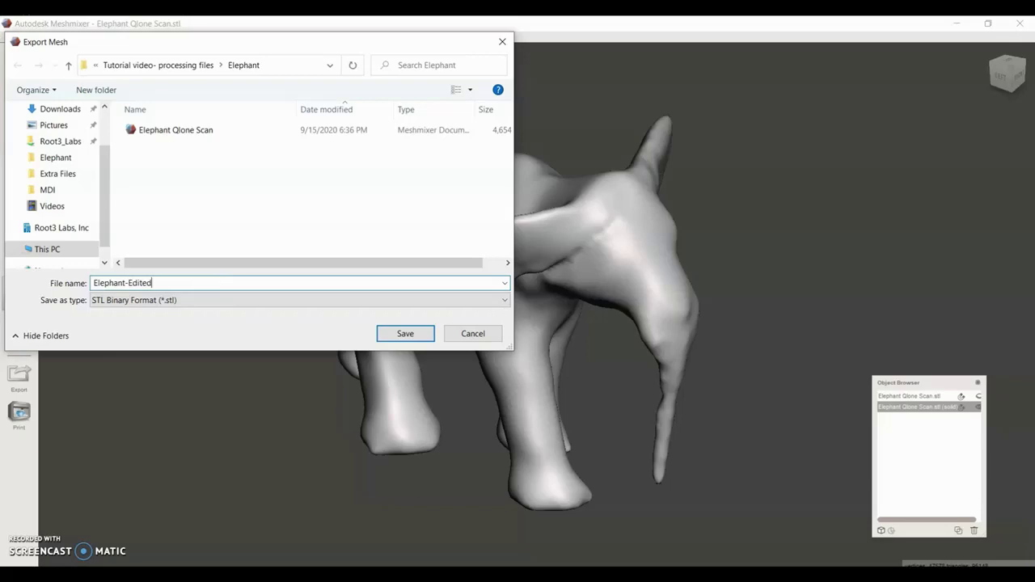
left_click(423, 343)
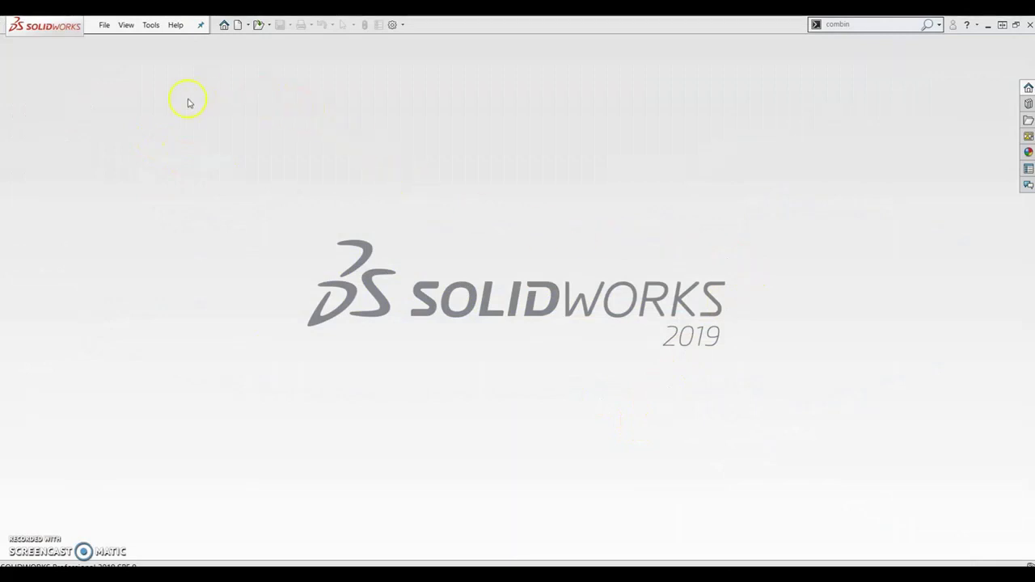
- Switch to SOLIDWORKS and open the Elephant-Edited mesh from the Elephant folder, accepting the large facet count
left_click(102, 26)
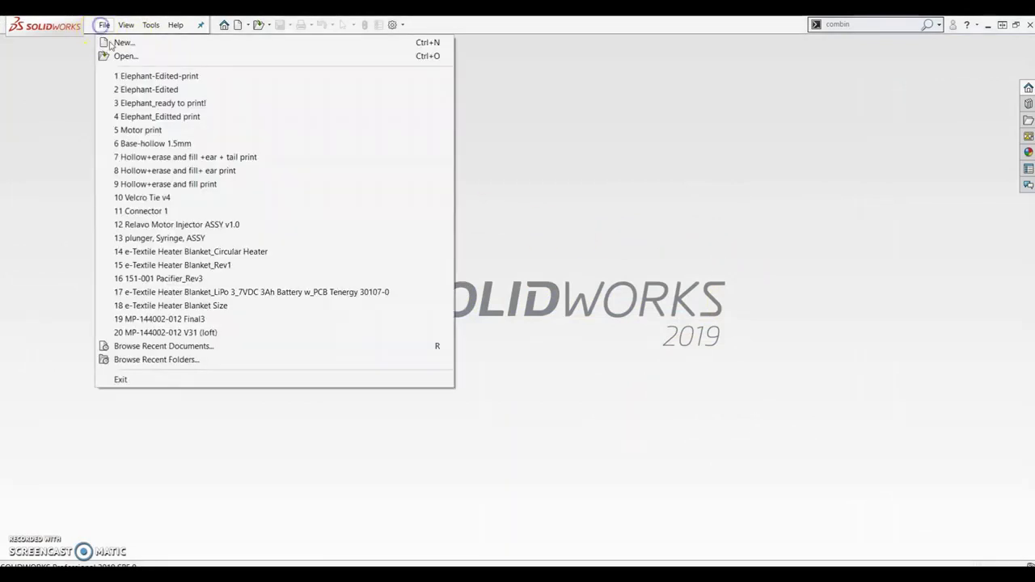
left_click(117, 55)
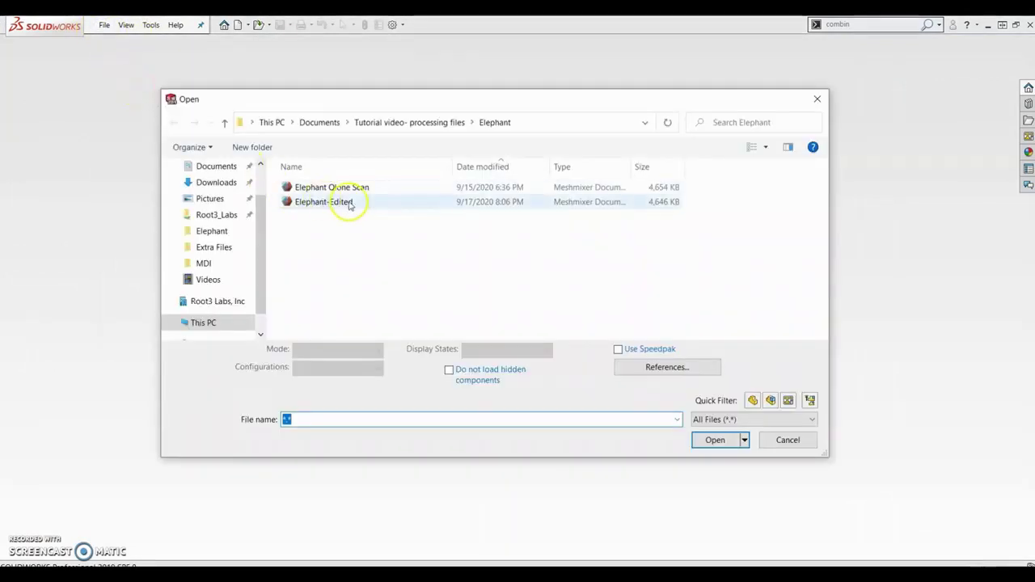
left_click(340, 202)
left_click(730, 437)
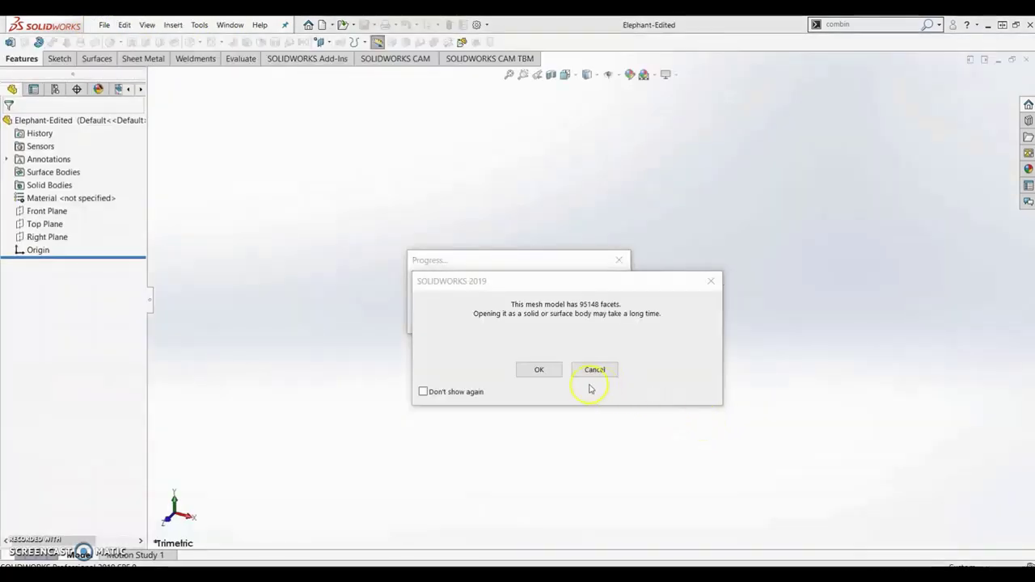
left_click(538, 369)
middle_click_drag(541, 358, 584, 116)
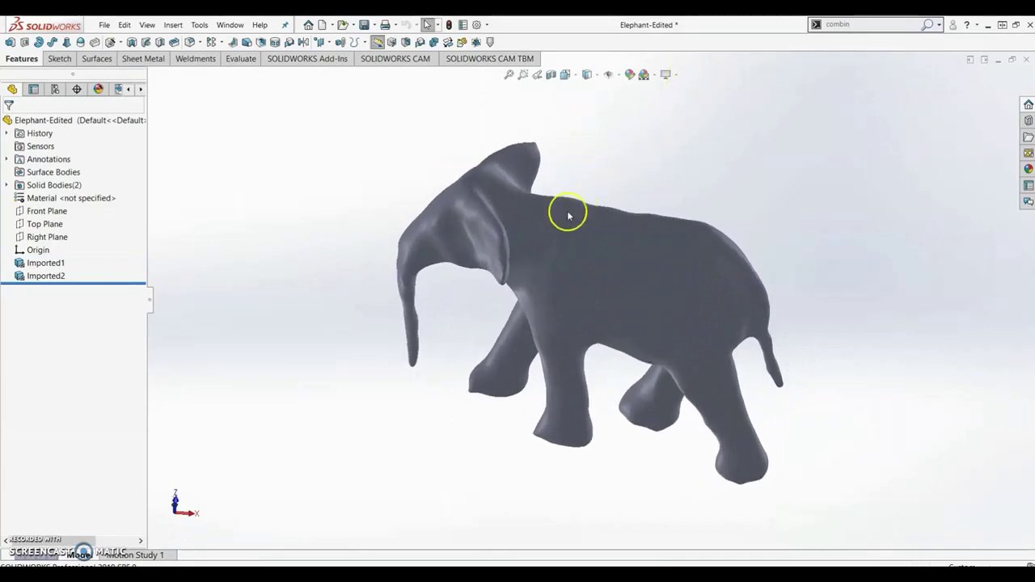
- Hide the outer body Imported1 to examine the inner body, and show the outer body again
left_click(46, 263)
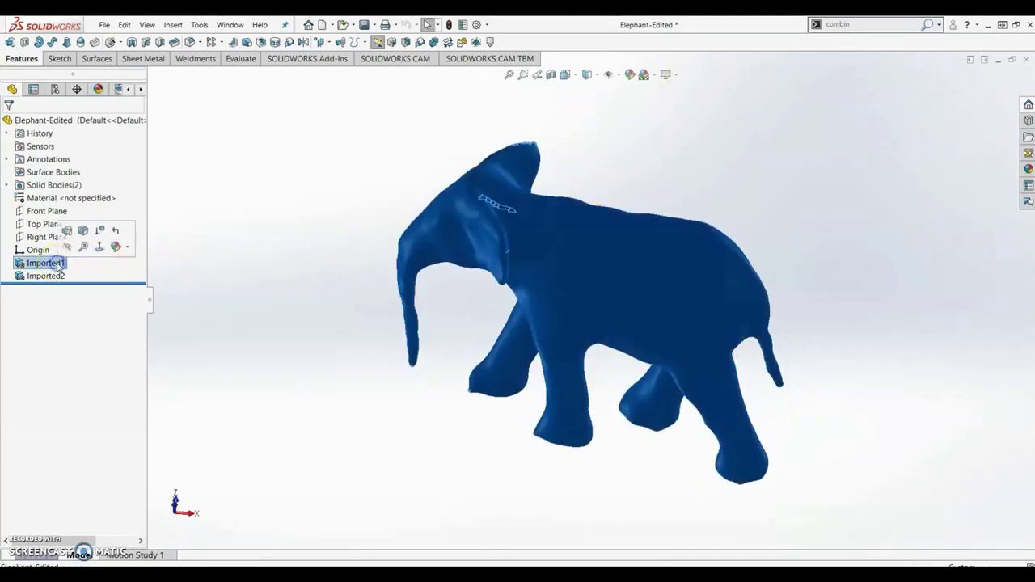
right_click(51, 266)
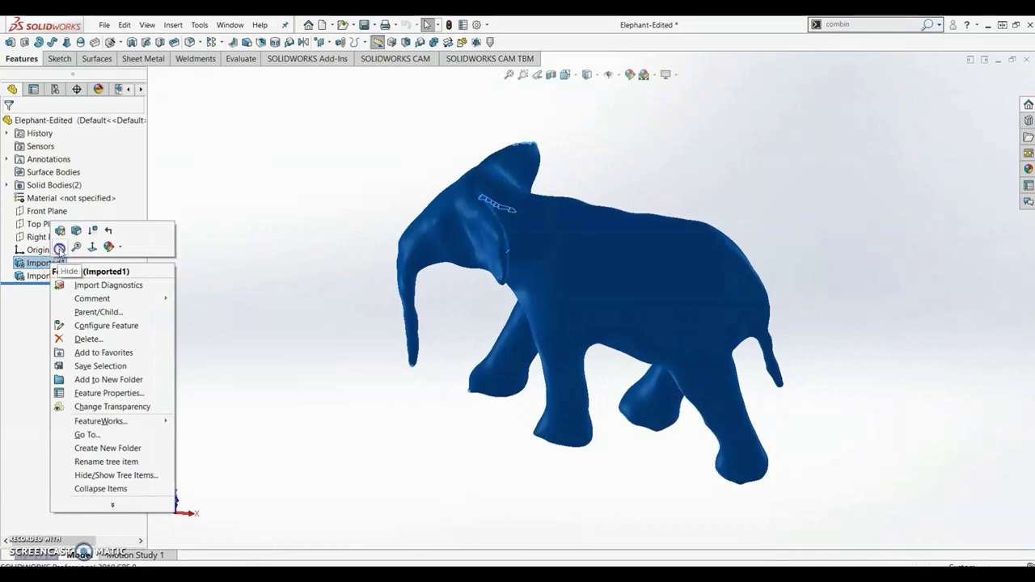
left_click(59, 249)
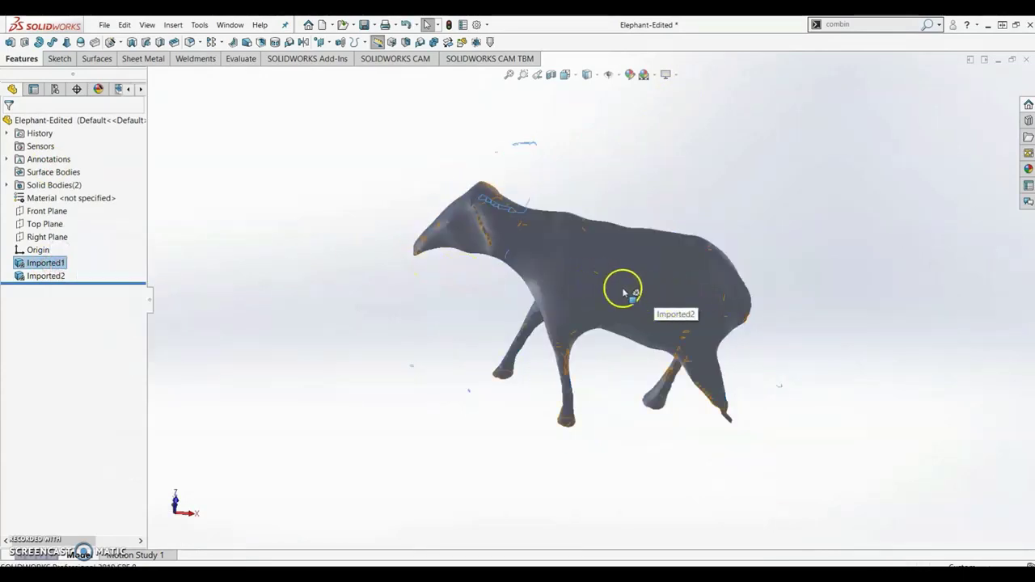
right_click(46, 265)
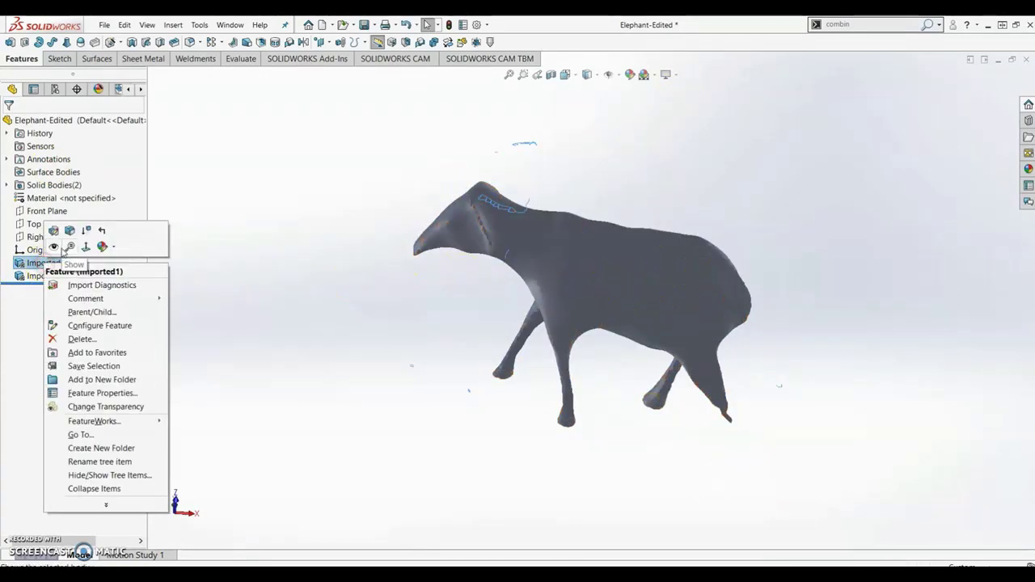
left_click(54, 248)
left_click(253, 266)
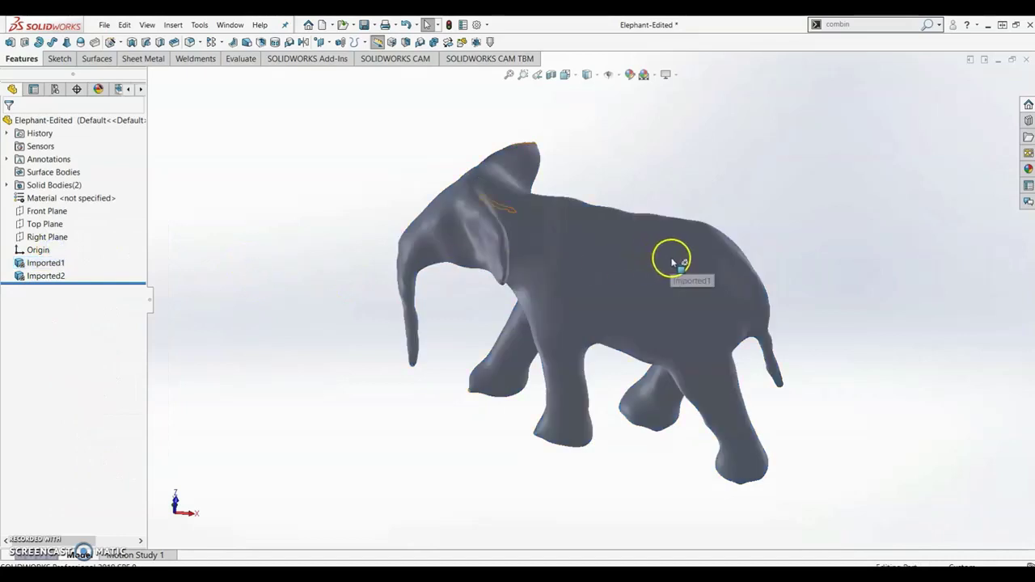
middle_click_drag(670, 261, 668, 267)
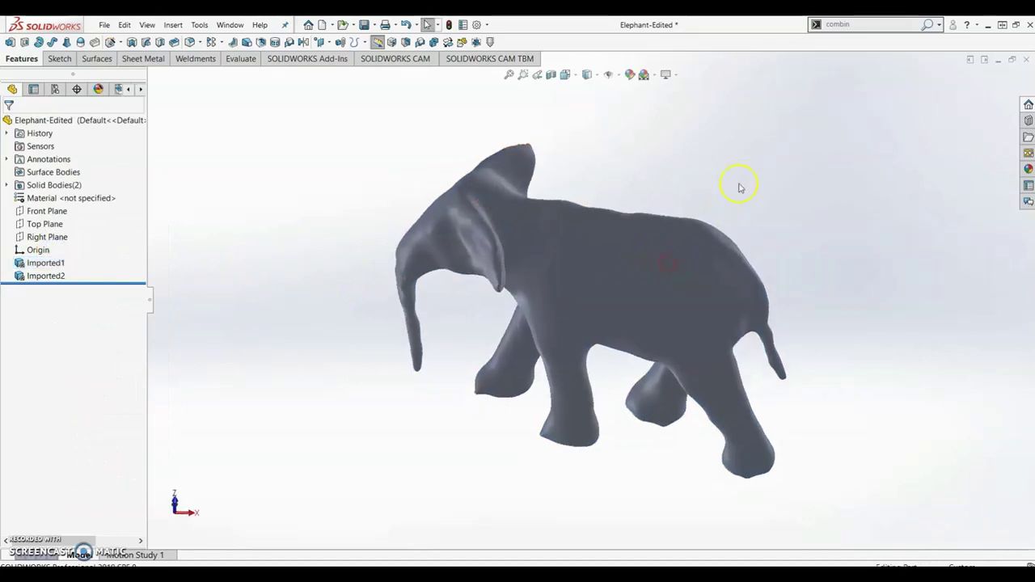
- Combine the two solid bodies with the Subtract operation, using Imported1 as the main body and removing Imported2 from it
left_click(865, 24)
type("combi")
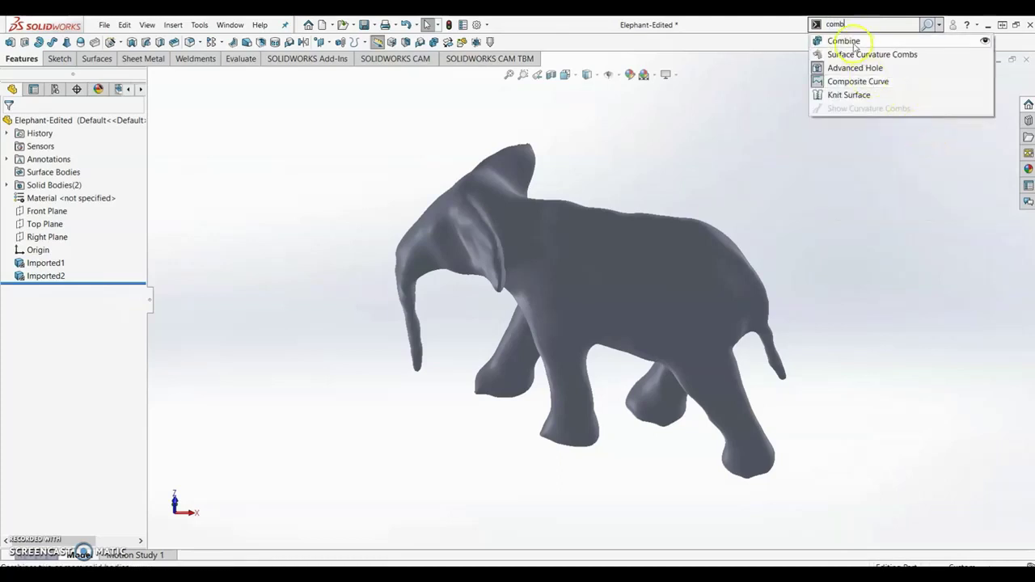
left_click(845, 39)
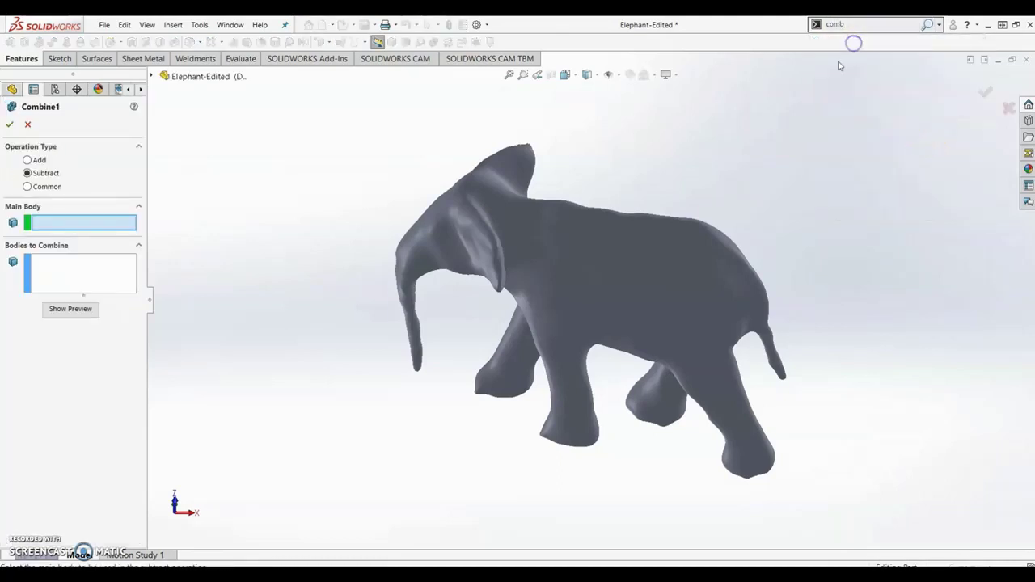
left_click(150, 76)
left_click(163, 141)
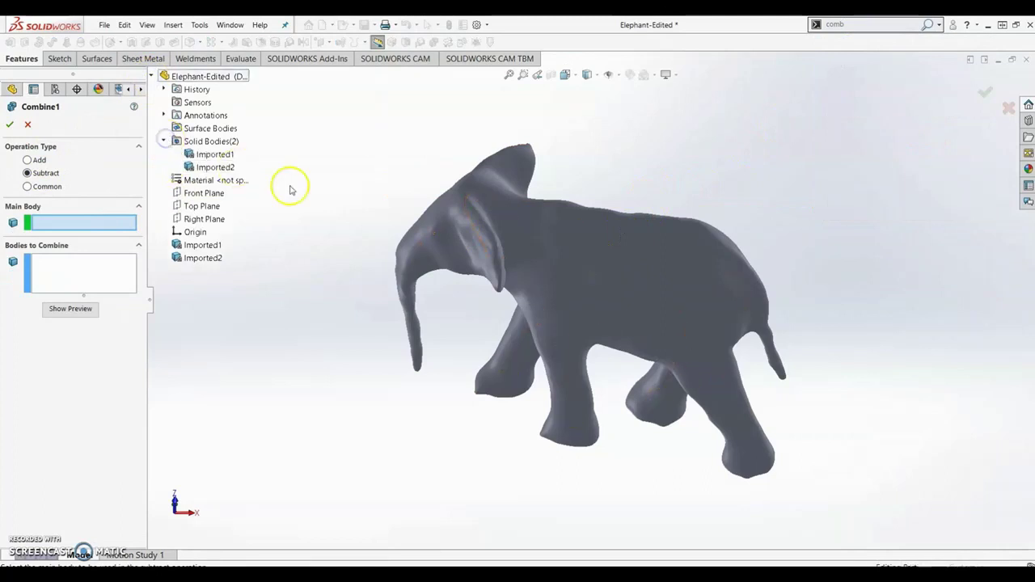
left_click(188, 160)
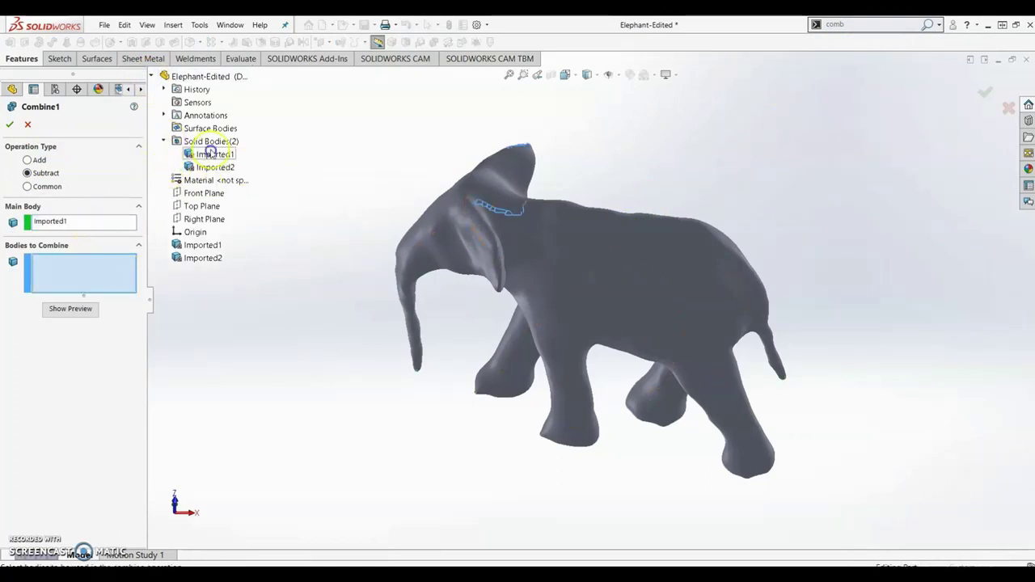
left_click(103, 262)
left_click(204, 167)
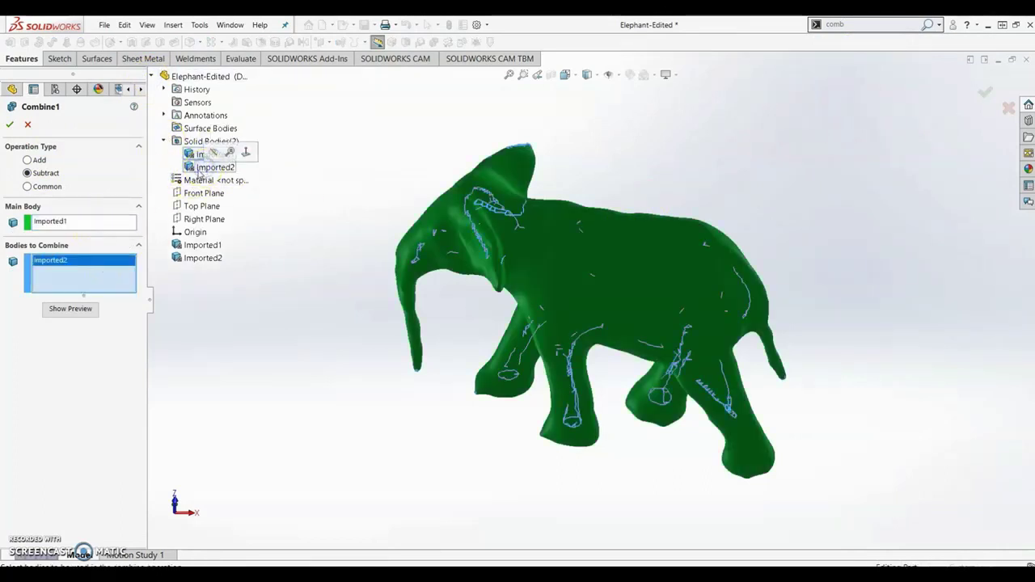
left_click(8, 125)
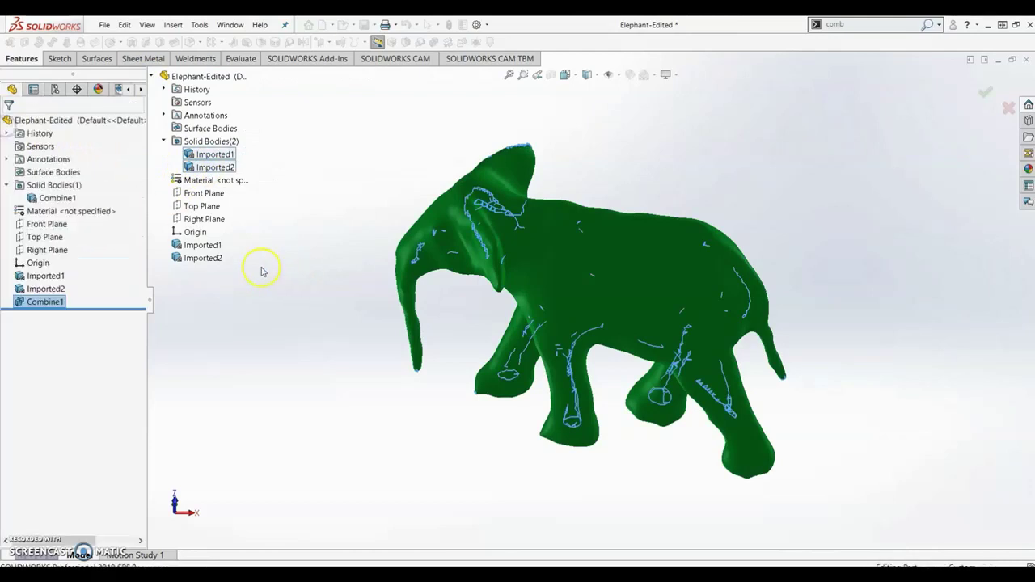
- Examine the hollow interior with a section view offset -1.23 in from the Front Plane, close it, and look at the elephant's underside
left_click(551, 74)
left_click_drag(605, 146, 623, 223)
middle_click_drag(633, 239, 637, 310)
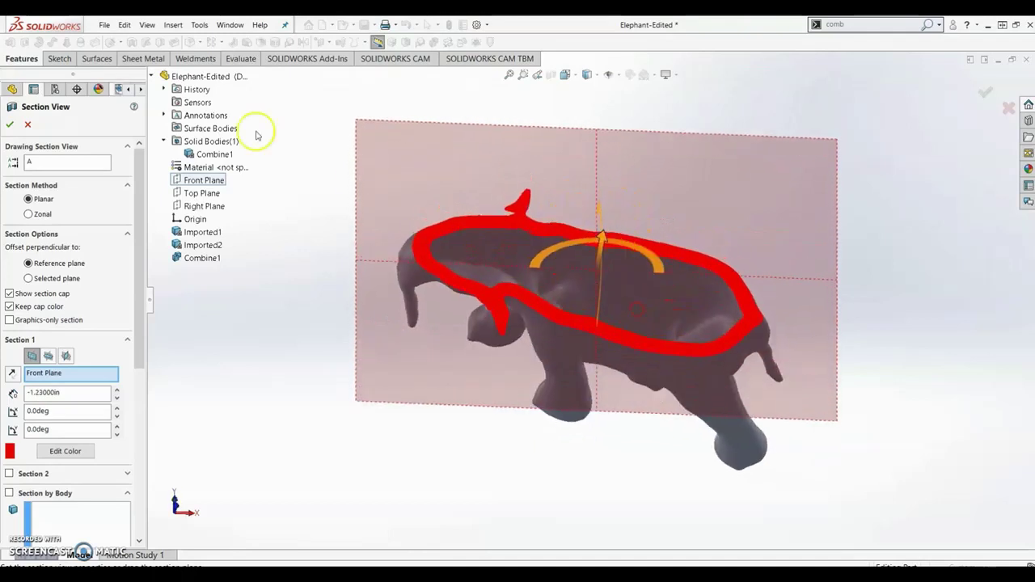
left_click(27, 125)
middle_click_drag(561, 222, 548, 136)
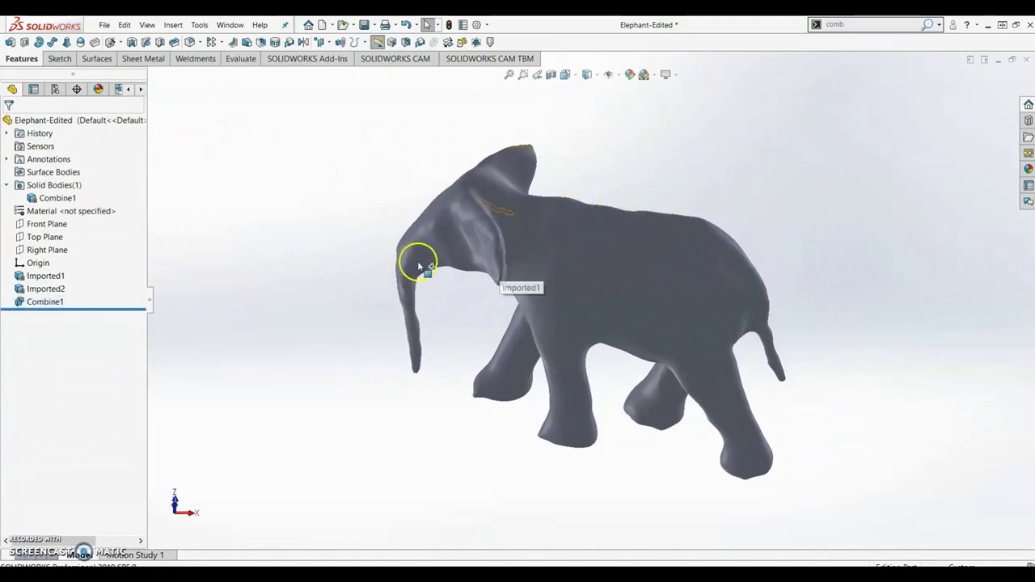
middle_click_drag(668, 302, 413, 454)
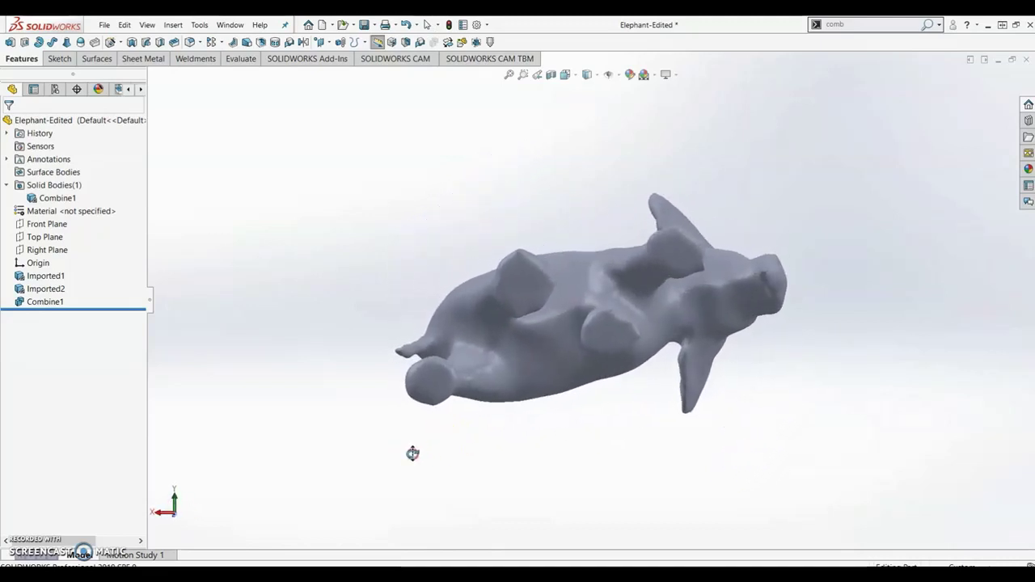
scroll(682, 291, "down", 2)
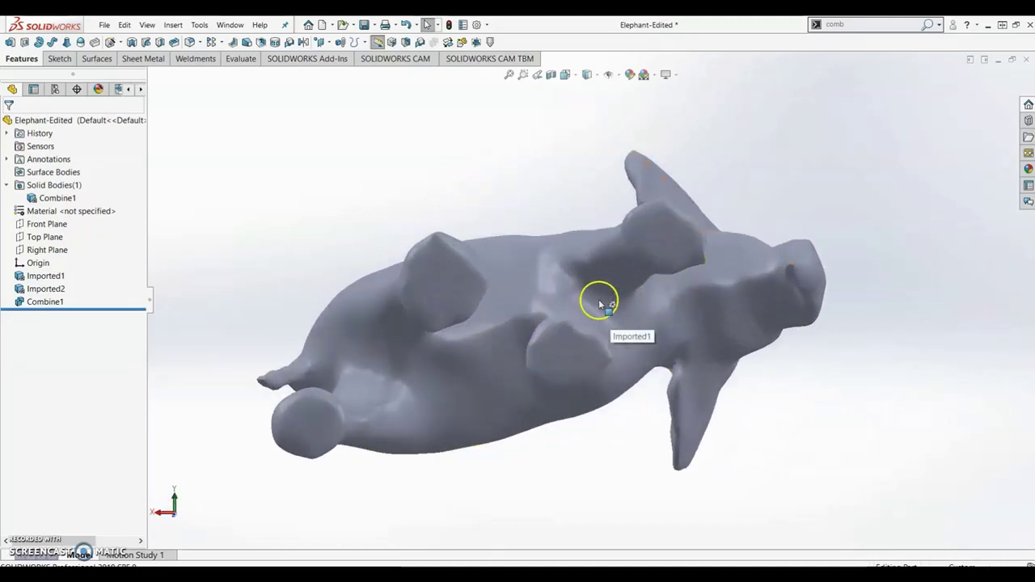
left_click(59, 58)
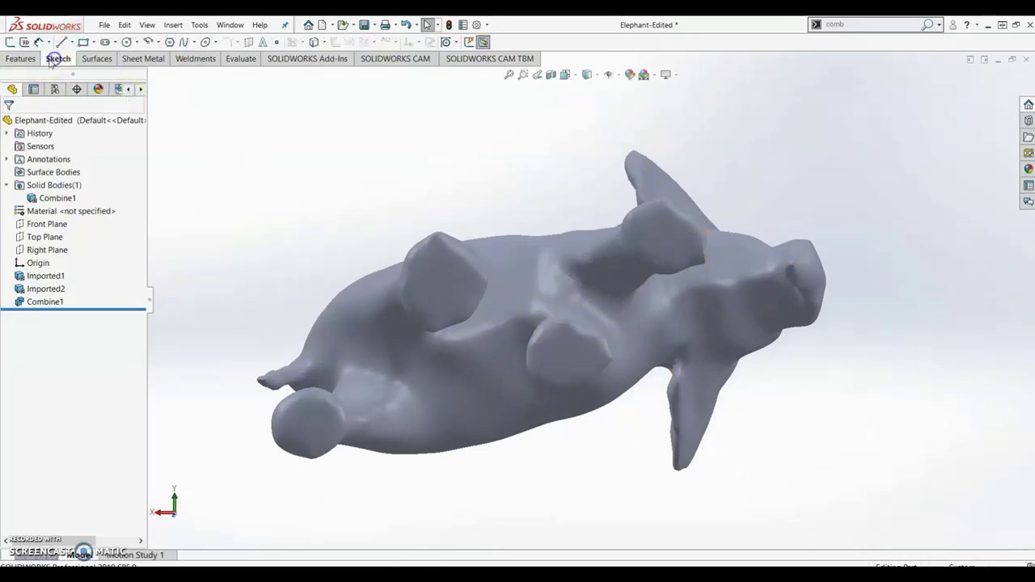
left_click(10, 43)
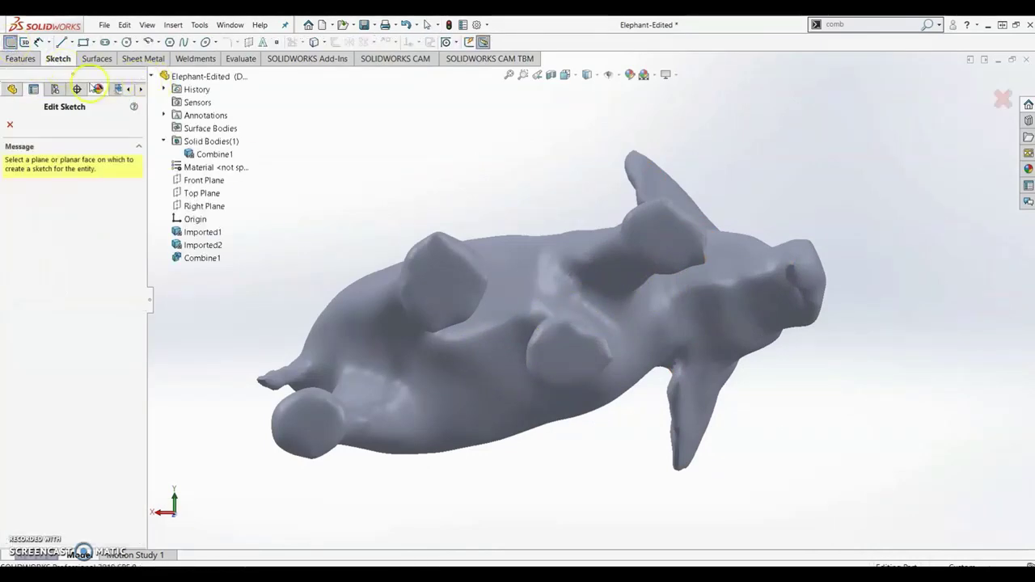
left_click(10, 124)
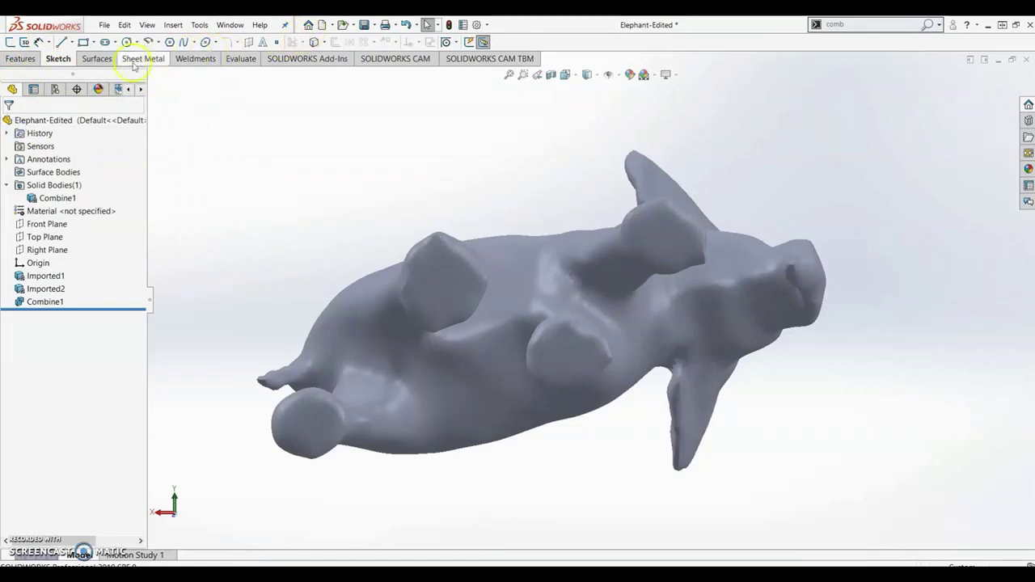
- Create a reference plane offset 2.5 in from the Front Plane with the offset flipped
left_click(22, 60)
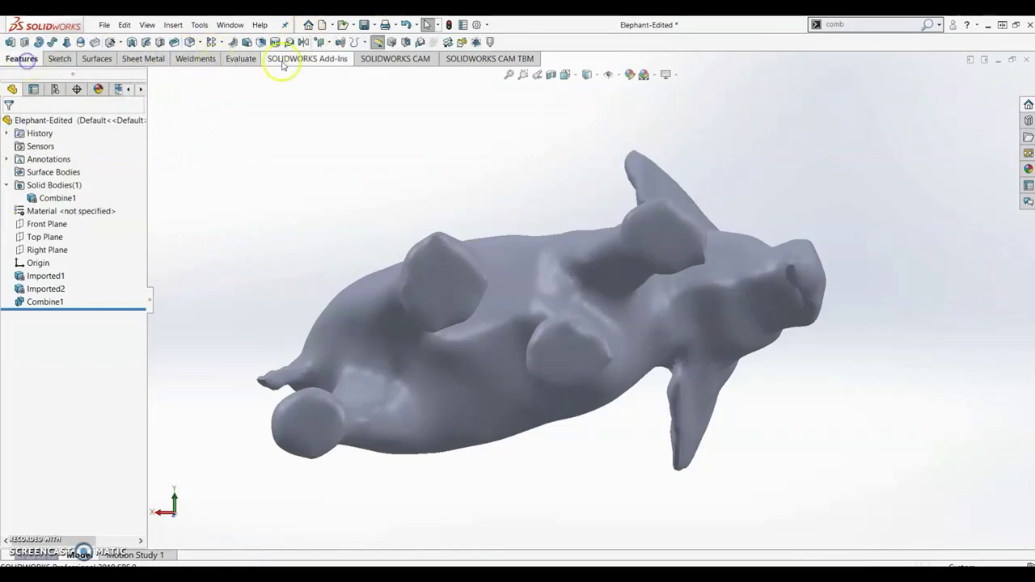
left_click(326, 42)
left_click(334, 62)
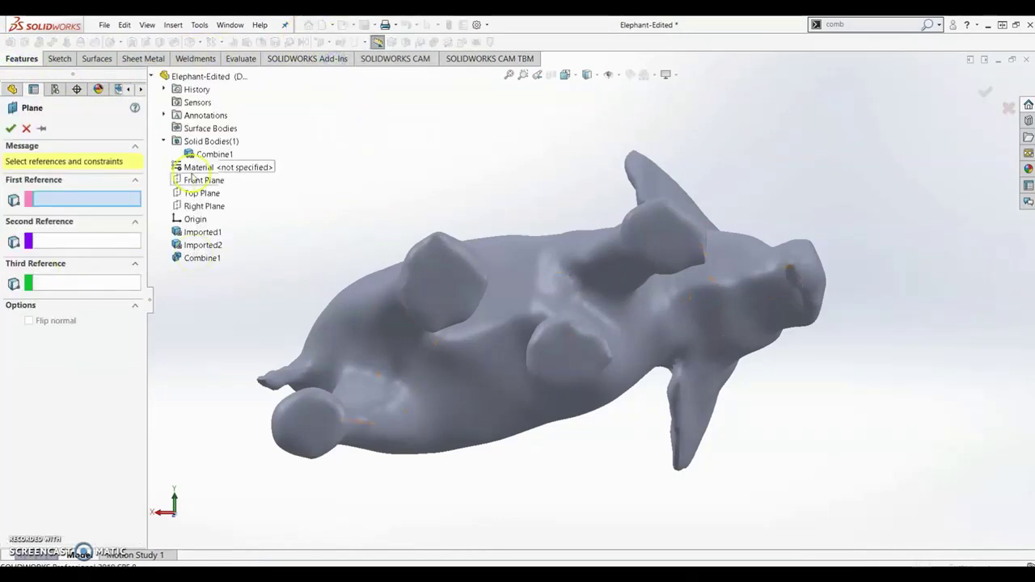
left_click(206, 179)
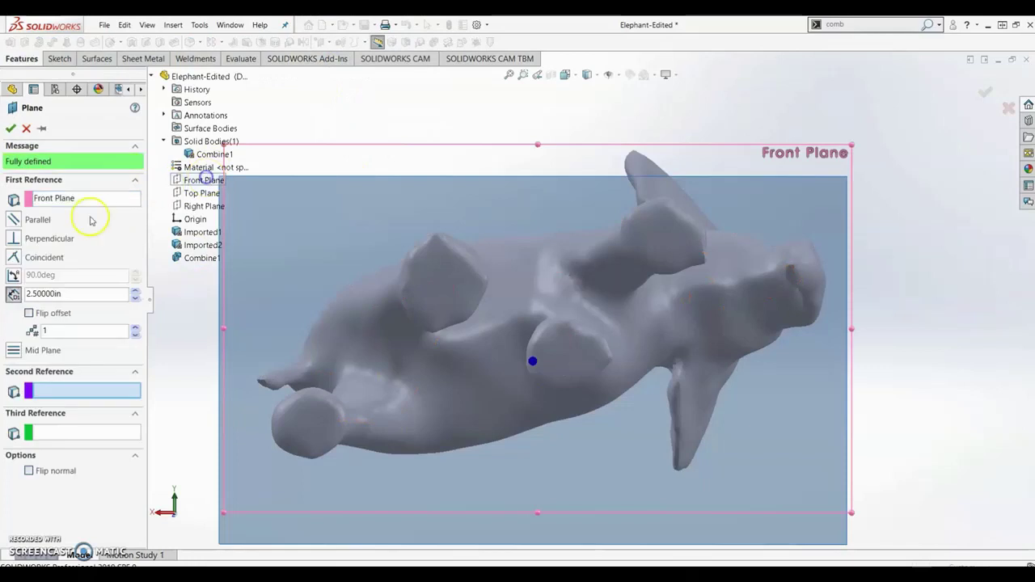
left_click(53, 314)
left_click(11, 128)
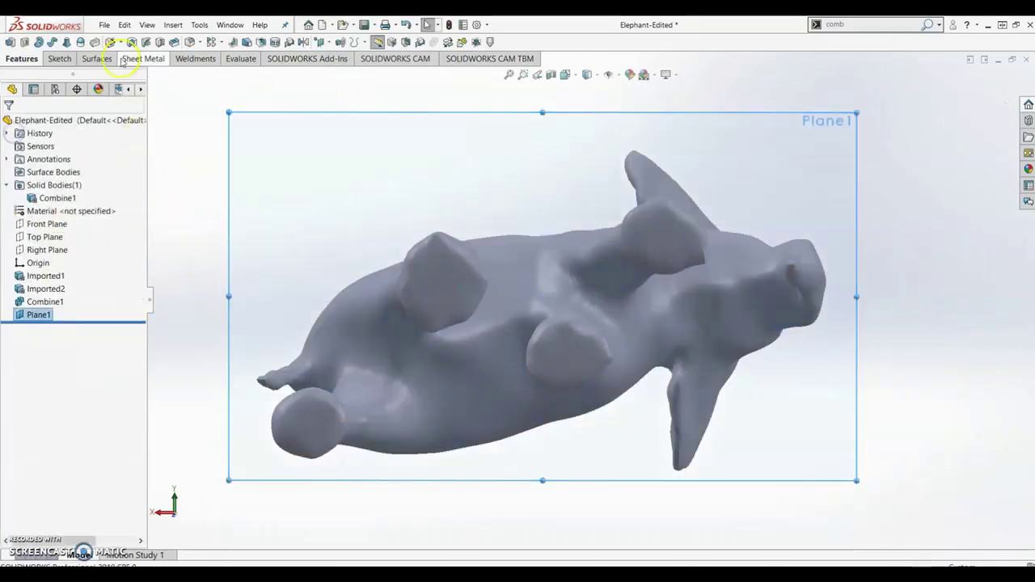
- Start a sketch on the new plane and draw a circle of about 0.093 in radius on the belly near the hind legs
left_click(58, 58)
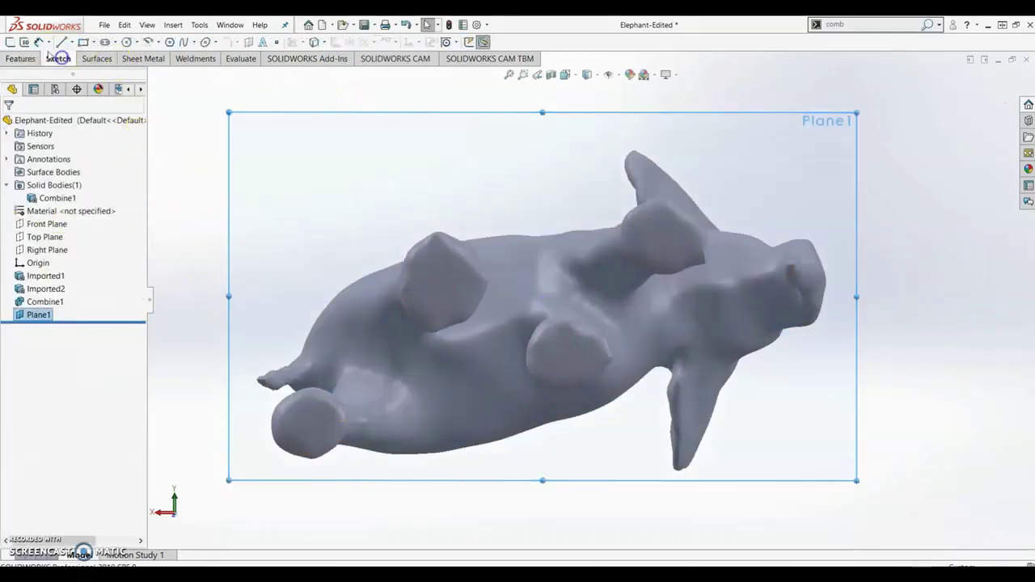
left_click(9, 42)
left_click(126, 42)
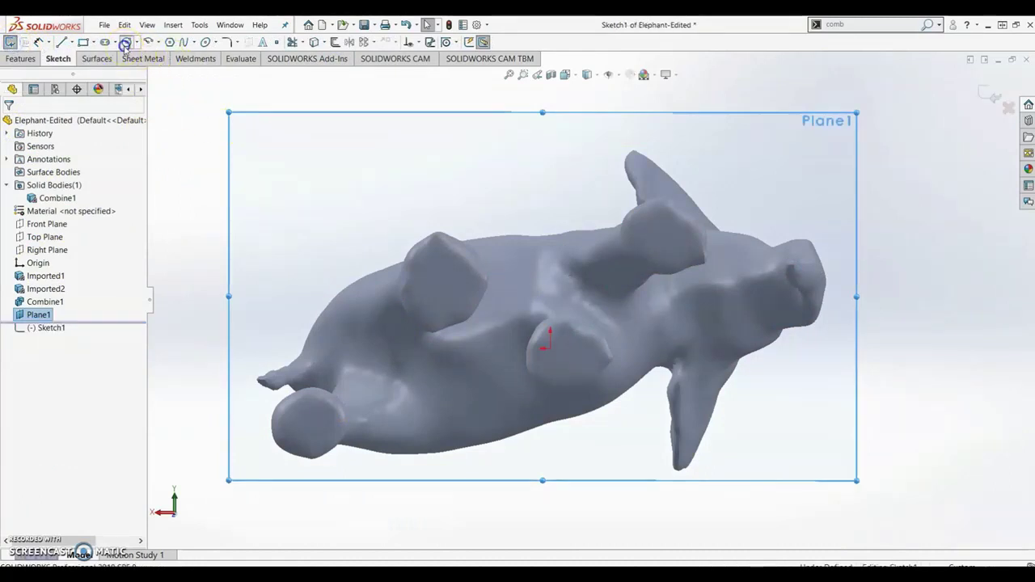
left_click(424, 370)
left_click(437, 377)
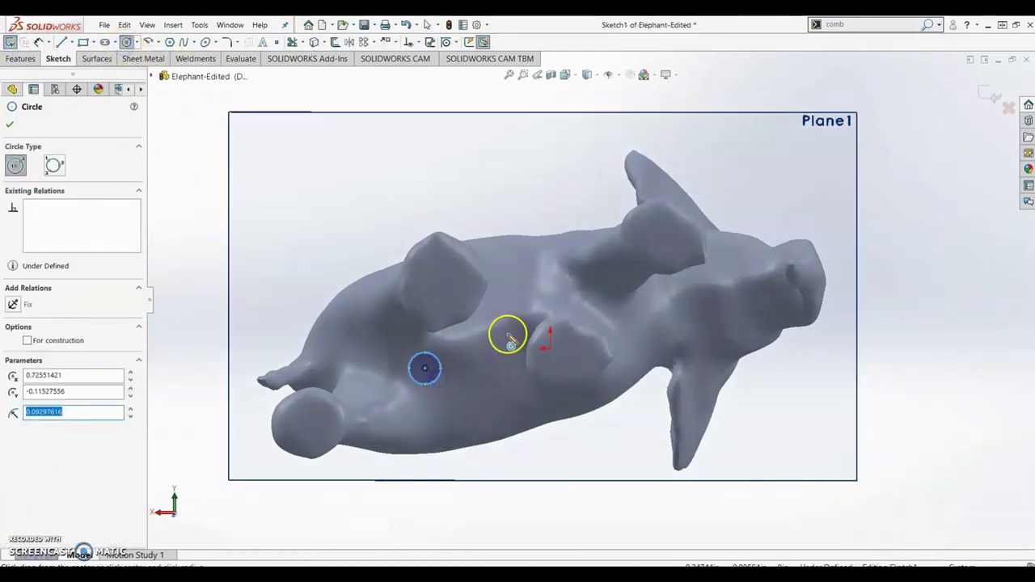
- Draw a second circle of about 0.096 in radius on the belly, just behind the front leg
left_click(507, 333)
left_click(519, 351)
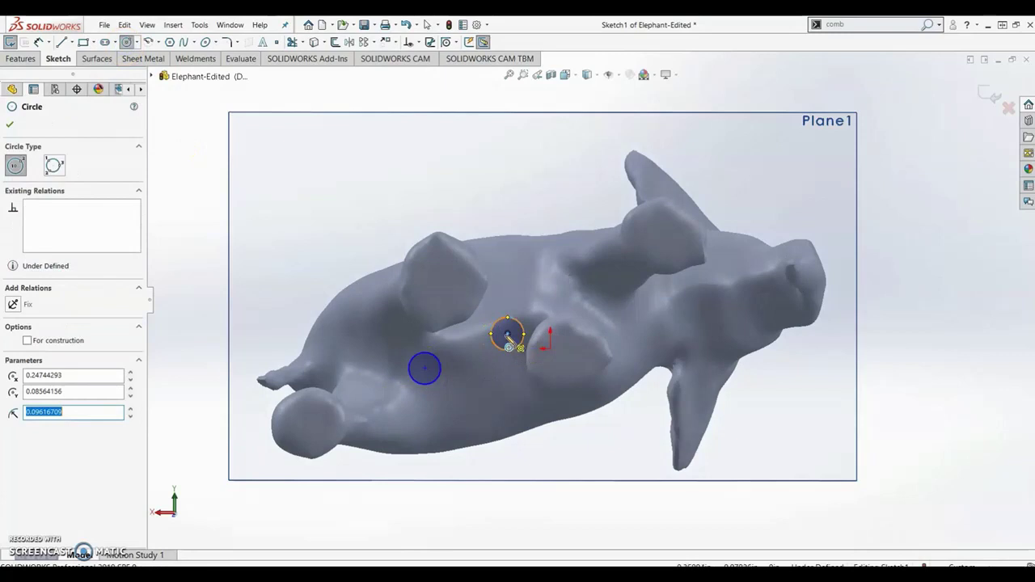
left_click(508, 335)
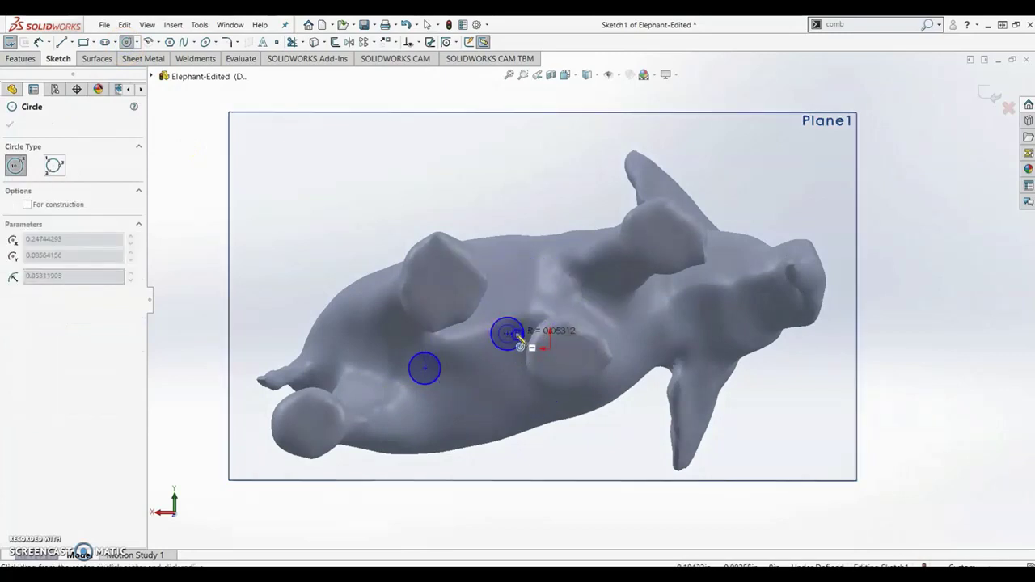
left_click(522, 340)
key("Escape")
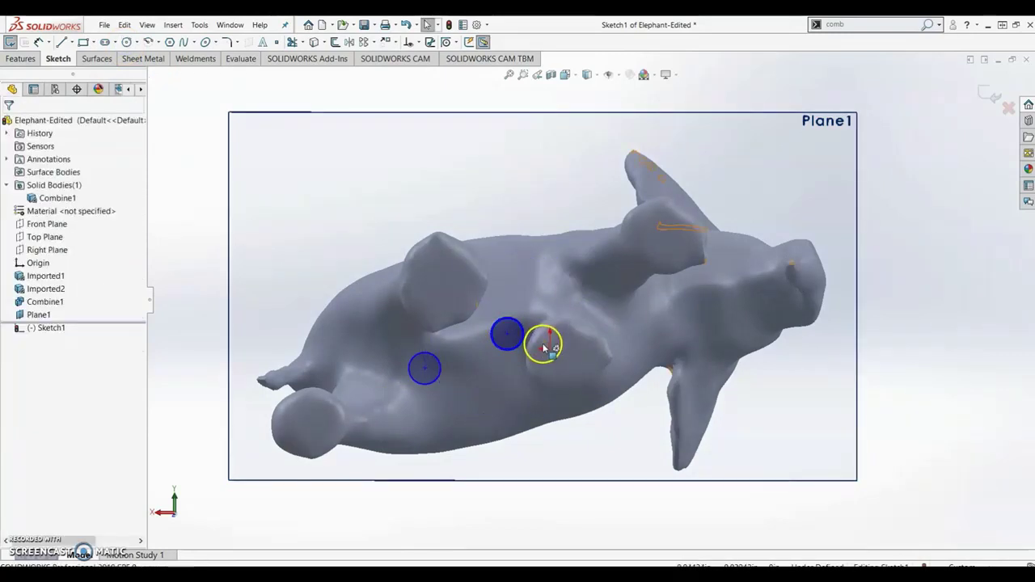
- Move the second circle's center to about (-0.371, 0.190) between the front legs and the first circle's center to about (0.438, -0.037)
left_click(506, 339)
key("Escape")
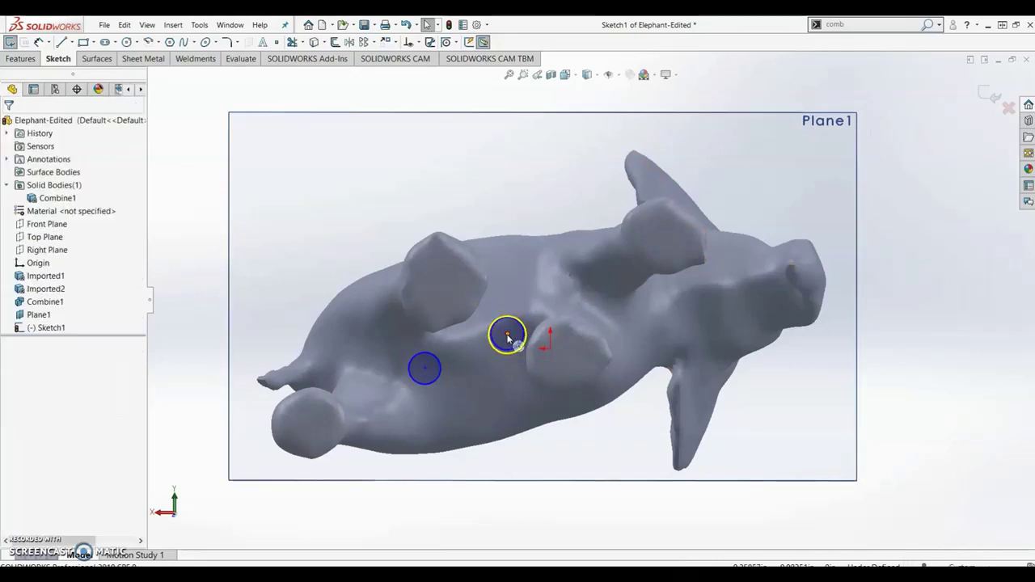
left_click_drag(508, 336, 613, 316)
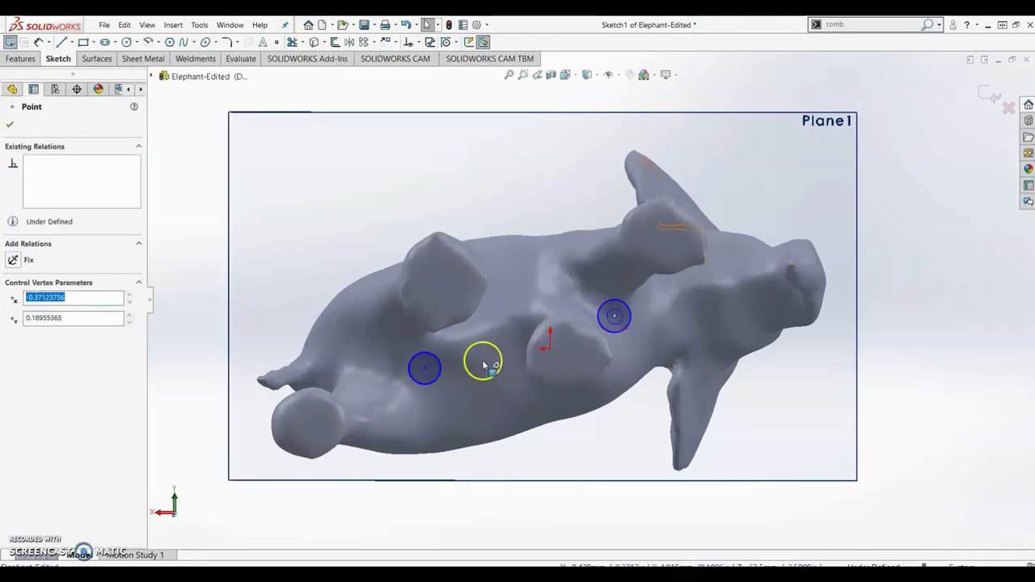
mouse_move(425, 367)
left_mouse_down()
mouse_move(453, 372)
mouse_move(474, 356)
left_mouse_up()
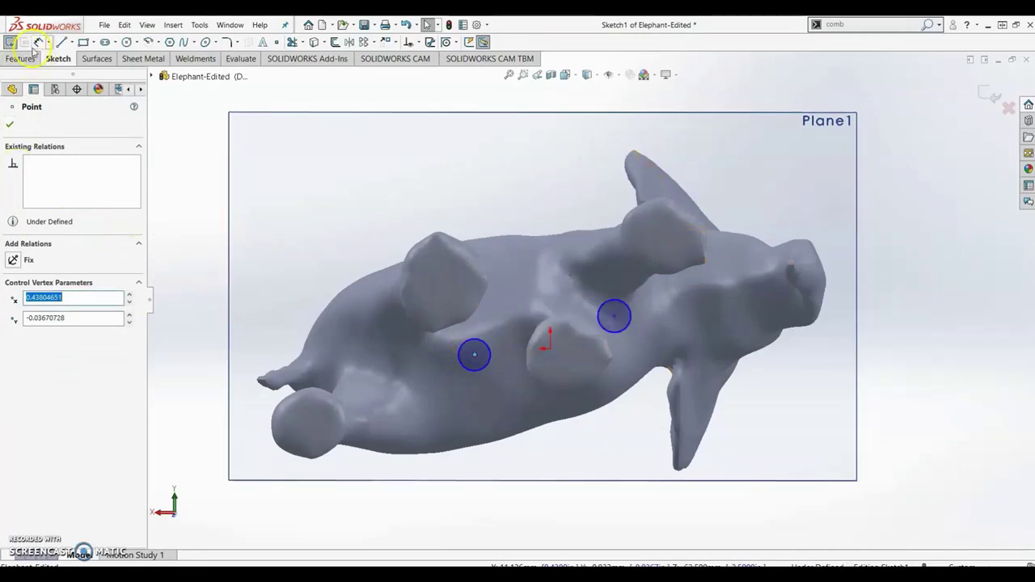
- Dimension the circle nearer the hind legs to a diameter of 0.125 in
left_click(37, 43)
left_click(480, 370)
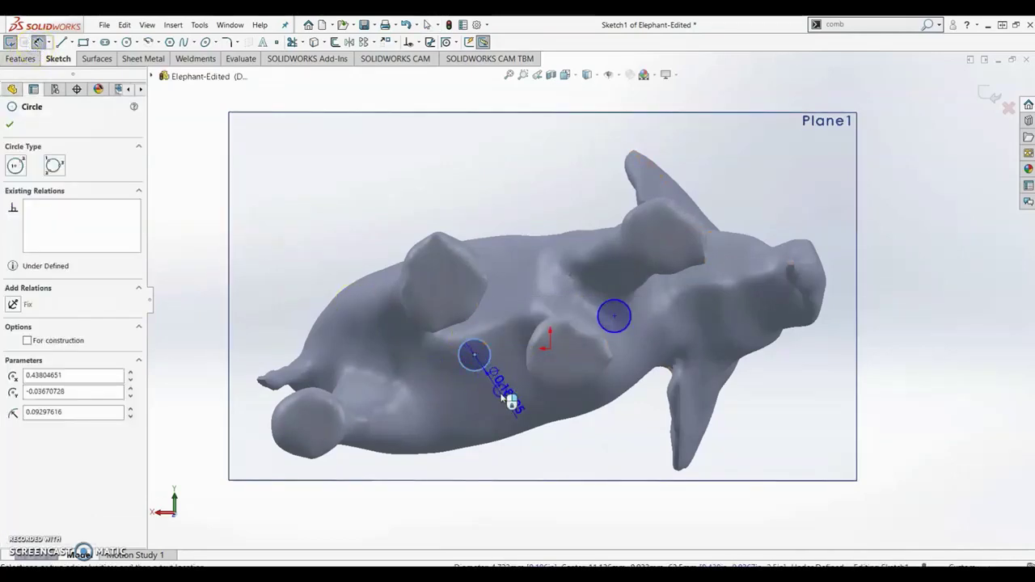
left_click(530, 414)
type(".125")
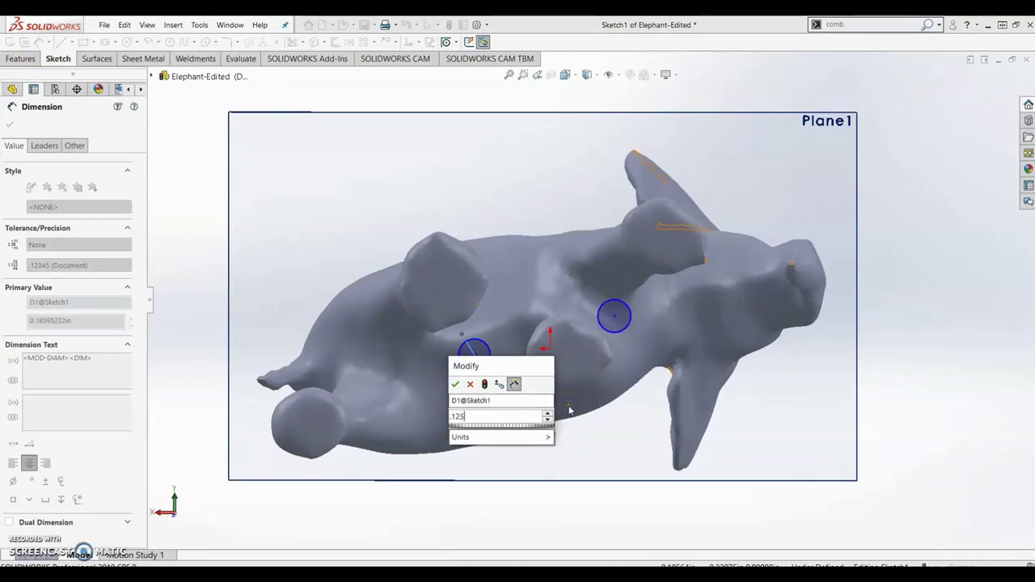
key("Return")
key("Escape")
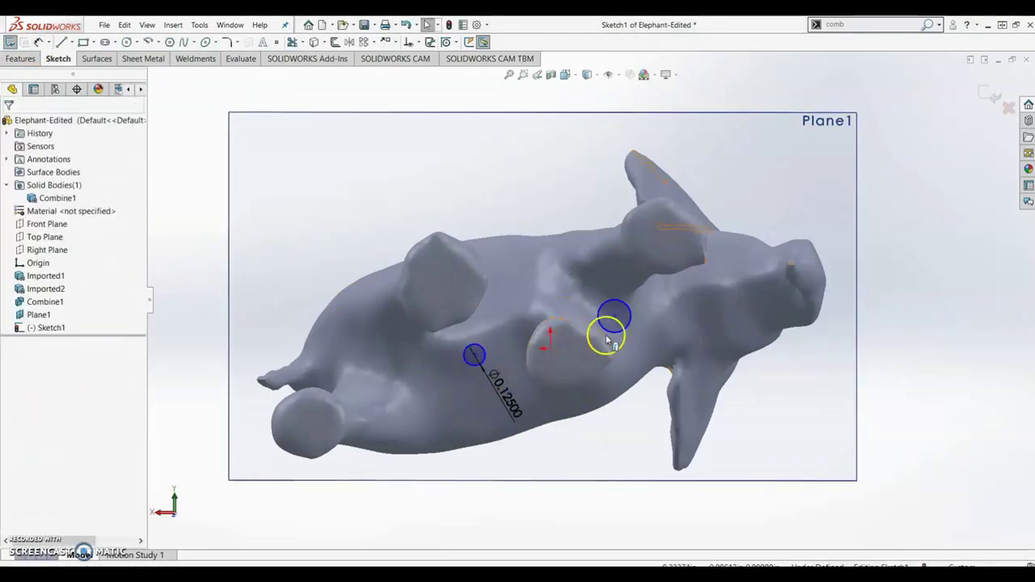
- Add an Equal relation between the two circles on the belly
left_click(616, 332)
left_click(484, 359)
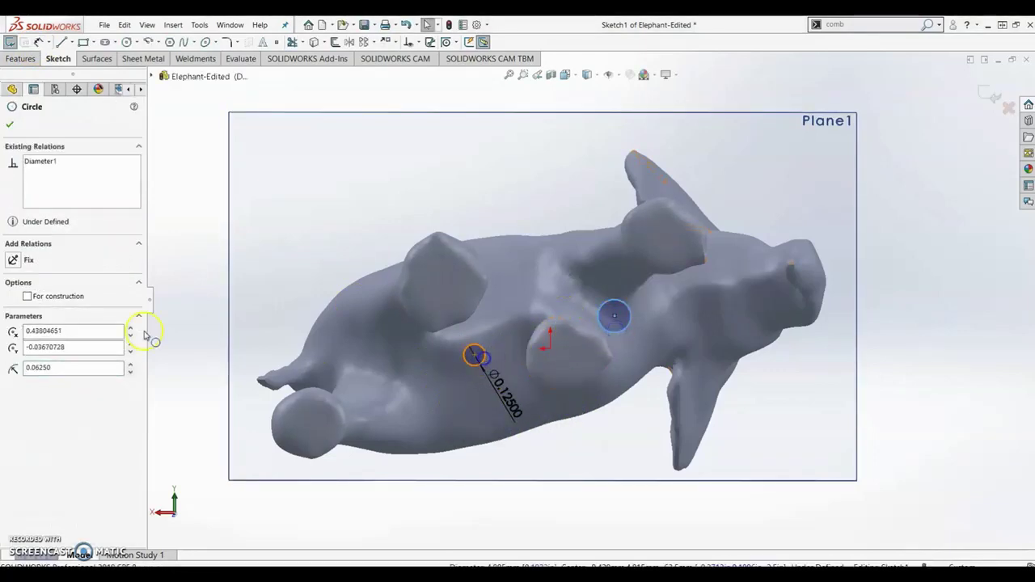
left_click(14, 362)
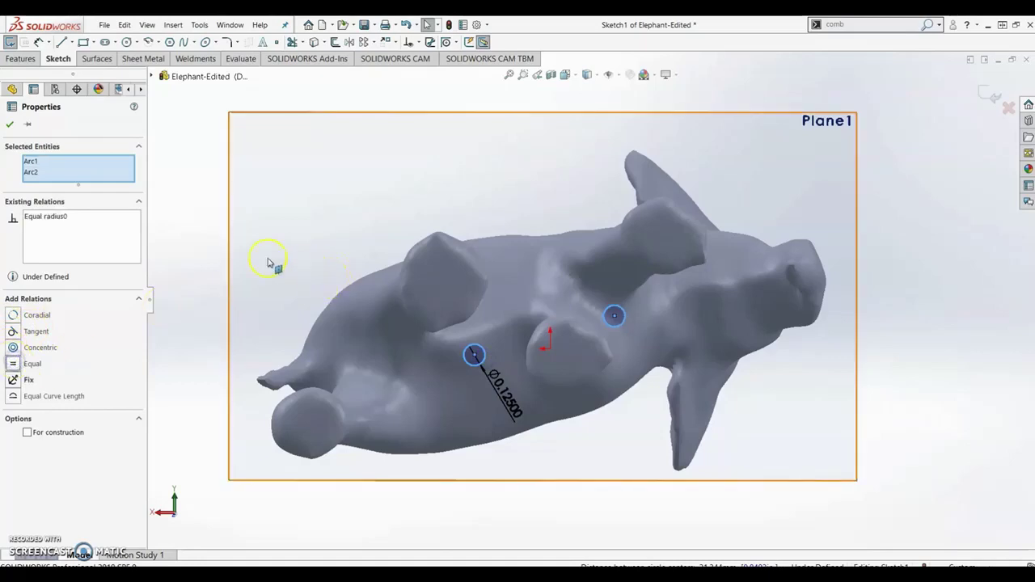
left_click(10, 124)
- Extrude both circles upward through the belly into the hollow interior as a Blind boss 0.94 in deep with Merge result enabled
mouse_move(536, 241)
middle_mouse_down()
mouse_move(516, 252)
mouse_move(545, 526)
mouse_move(529, 535)
middle_mouse_up()
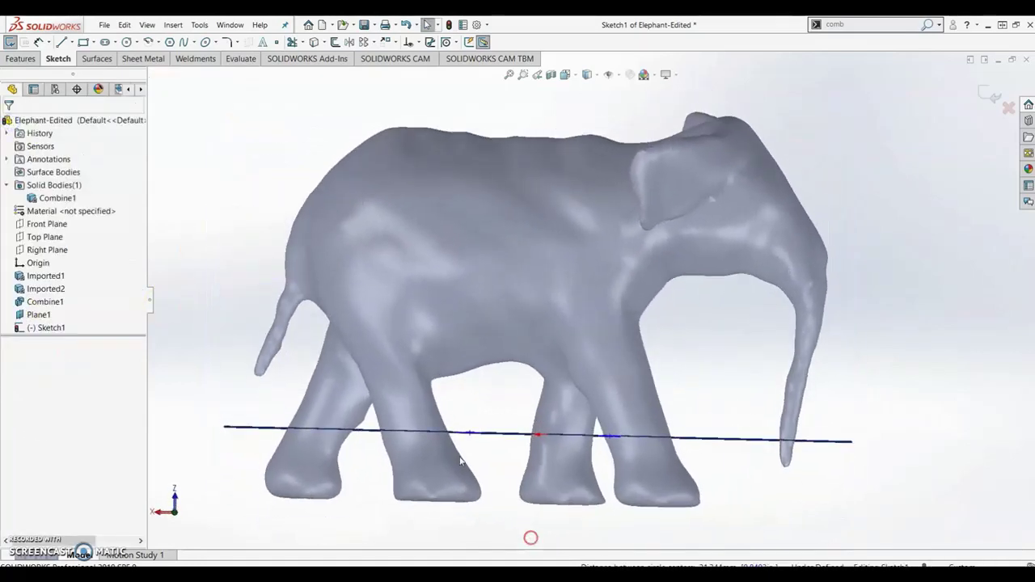
left_click(27, 59)
left_click(8, 42)
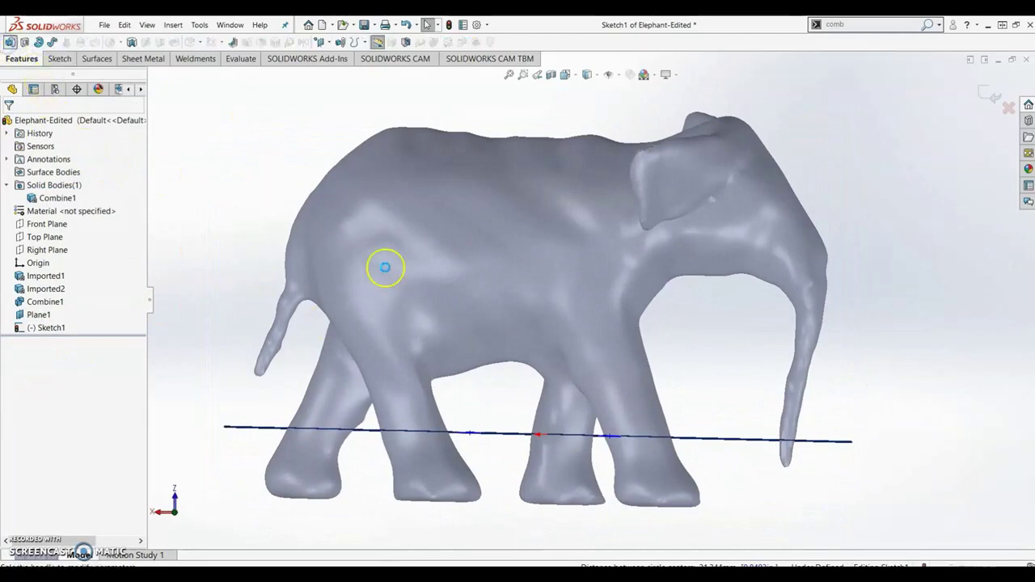
left_click_drag(538, 412, 520, 288)
middle_click_drag(547, 340, 555, 360)
left_click_drag(543, 267, 543, 263)
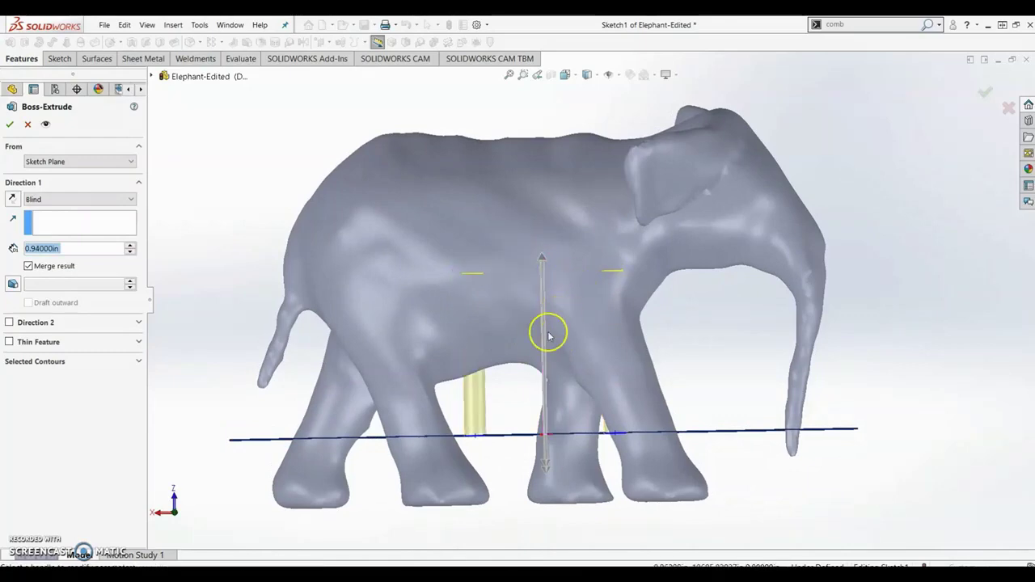
middle_click_drag(489, 396, 484, 400)
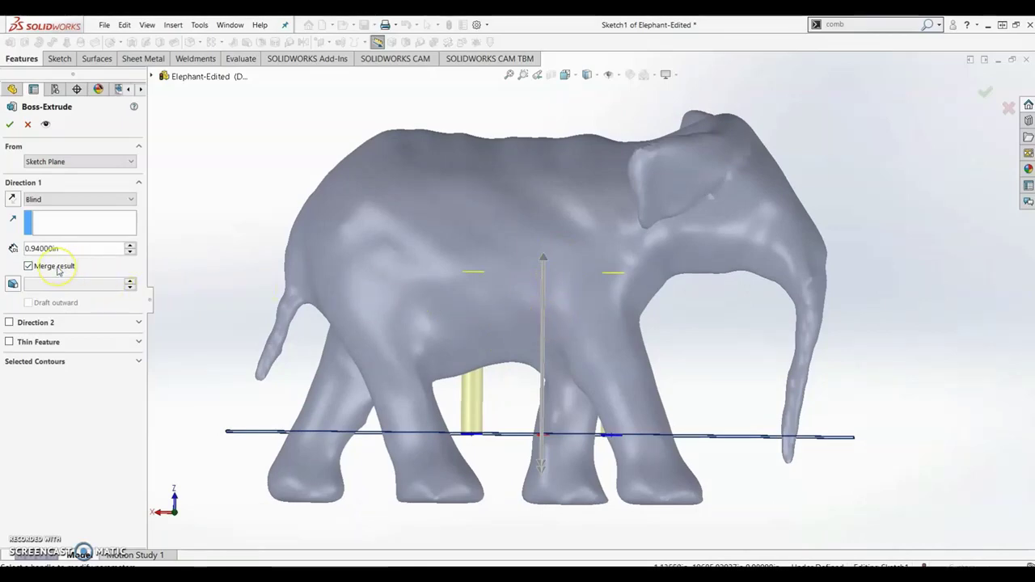
left_click(11, 124)
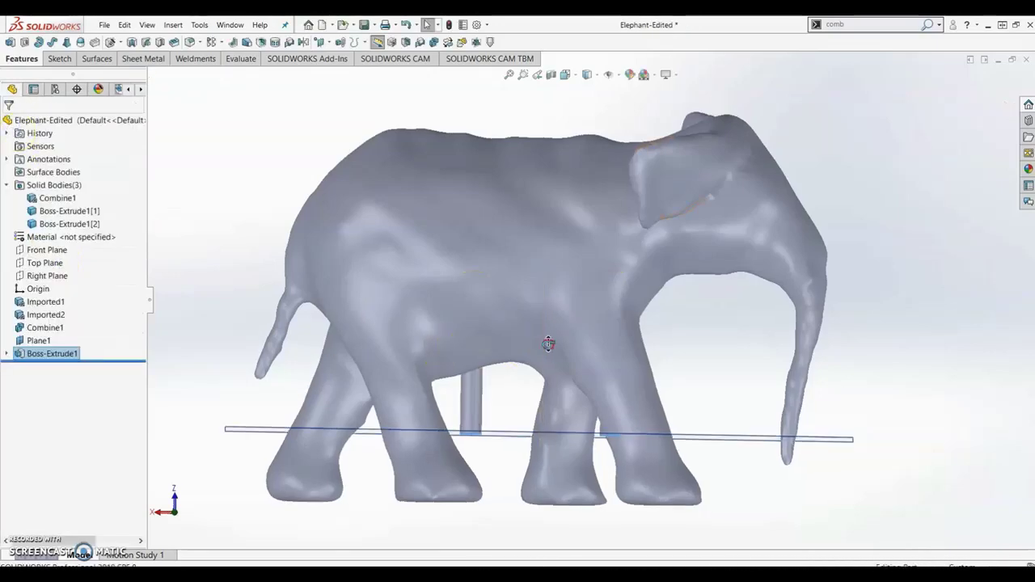
- Convert the two extruded cylinder bodies, Boss-Extrude1[1] and Boss-Extrude1[2], to mesh bodies
mouse_move(547, 342)
middle_mouse_down()
mouse_move(571, 310)
mouse_move(545, 346)
middle_mouse_up()
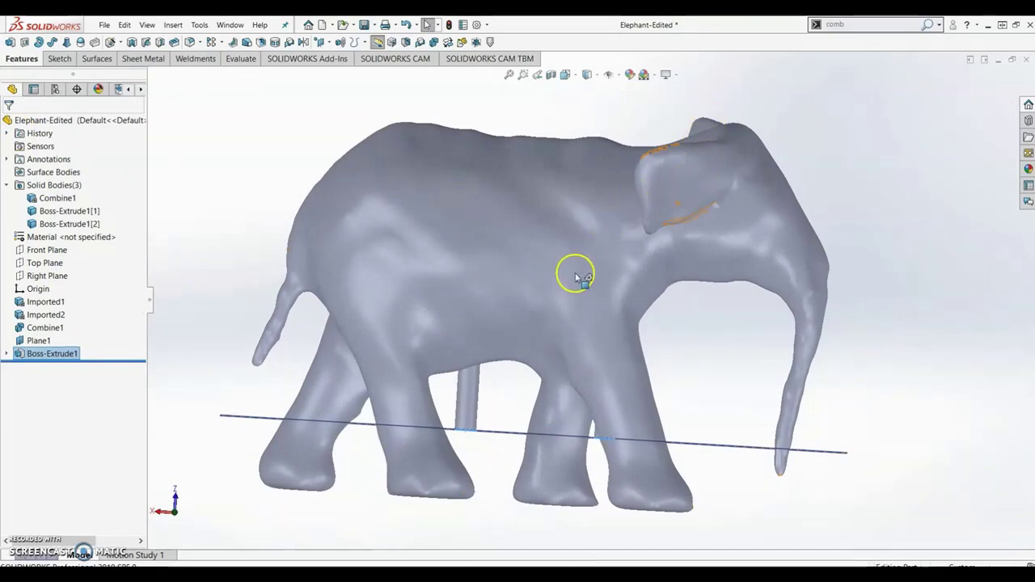
middle_click_drag(577, 277, 579, 279)
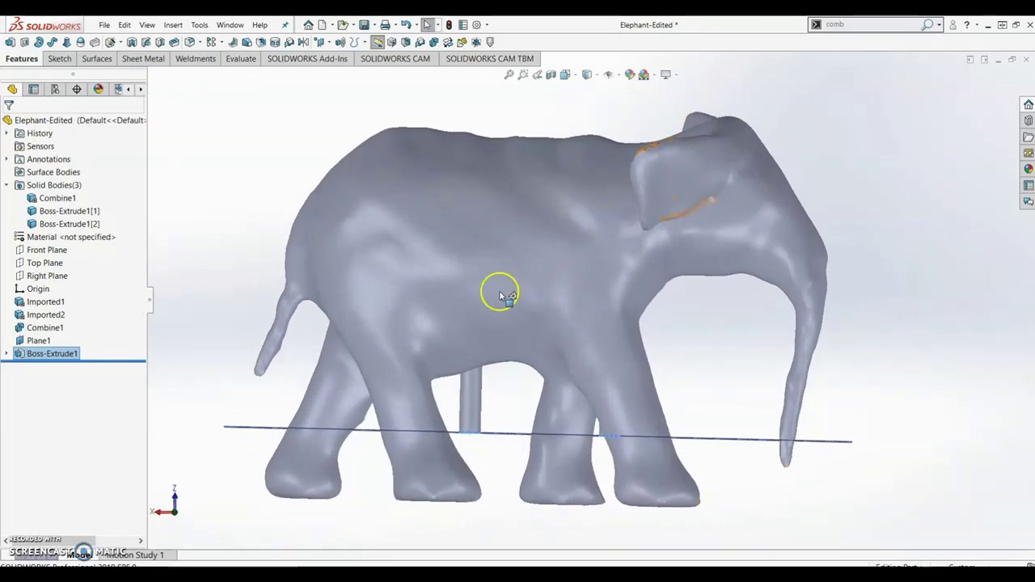
left_click(75, 210)
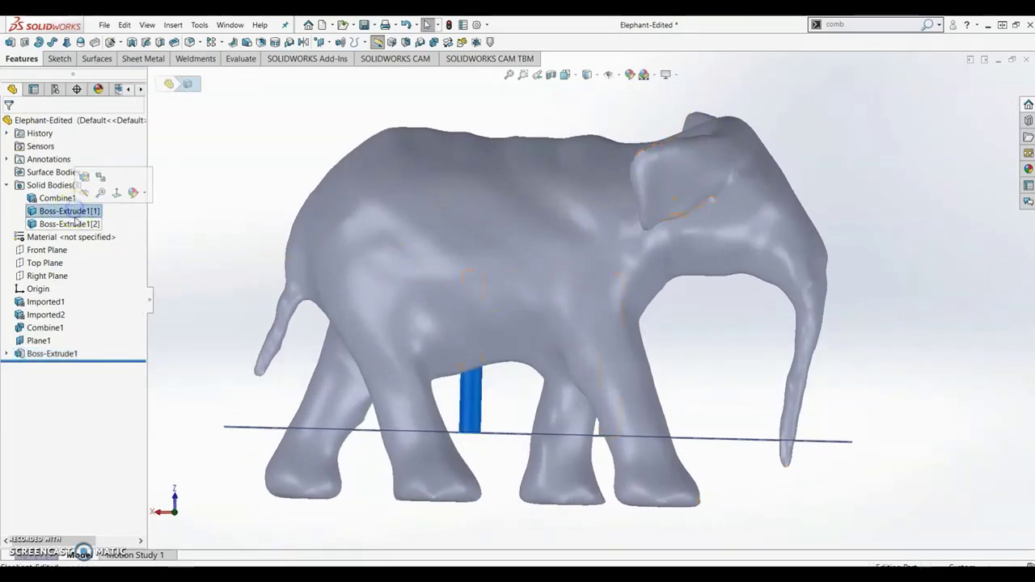
left_click(74, 224, "ctrl")
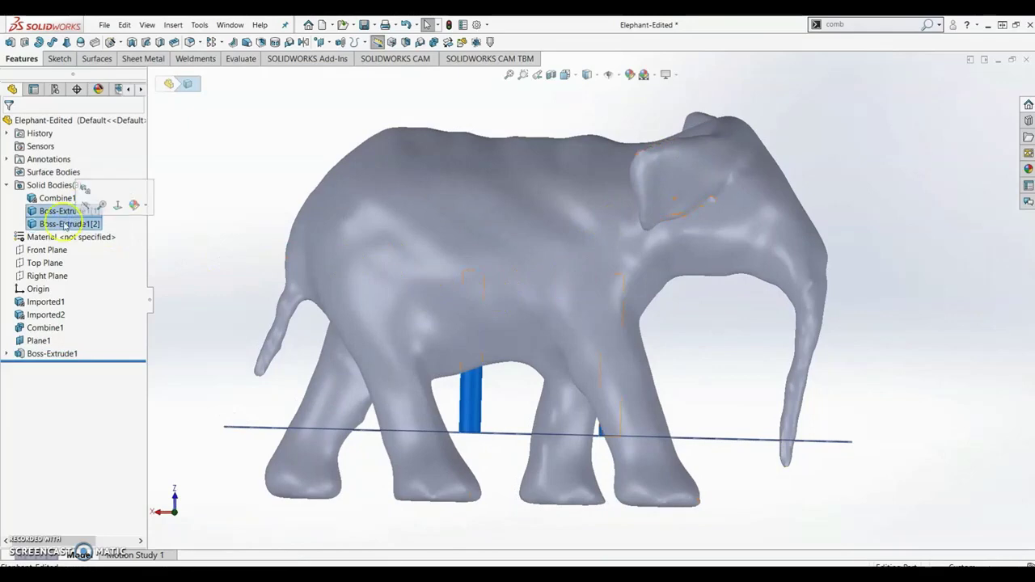
right_click(77, 186)
left_click(83, 187)
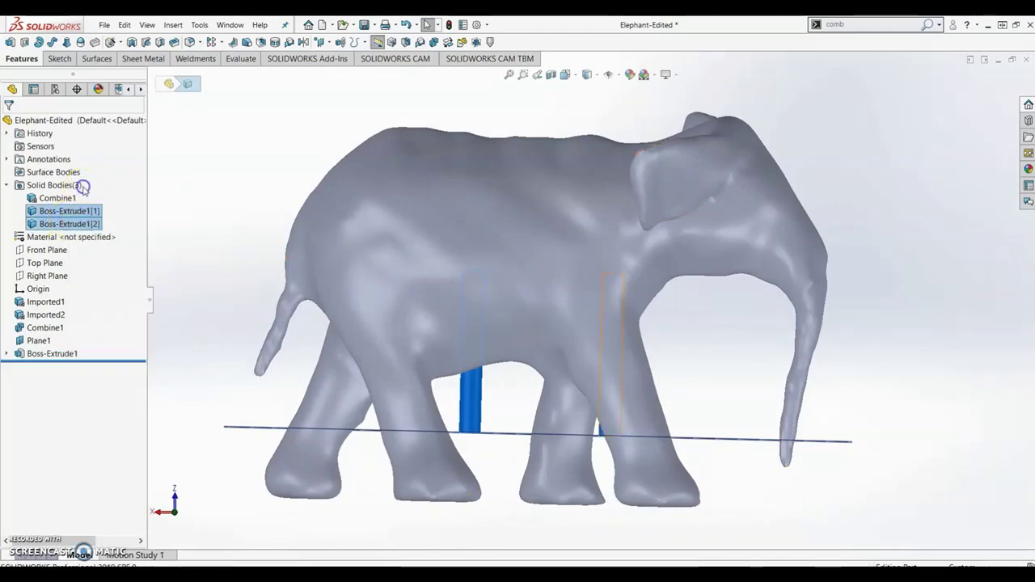
left_click(11, 126)
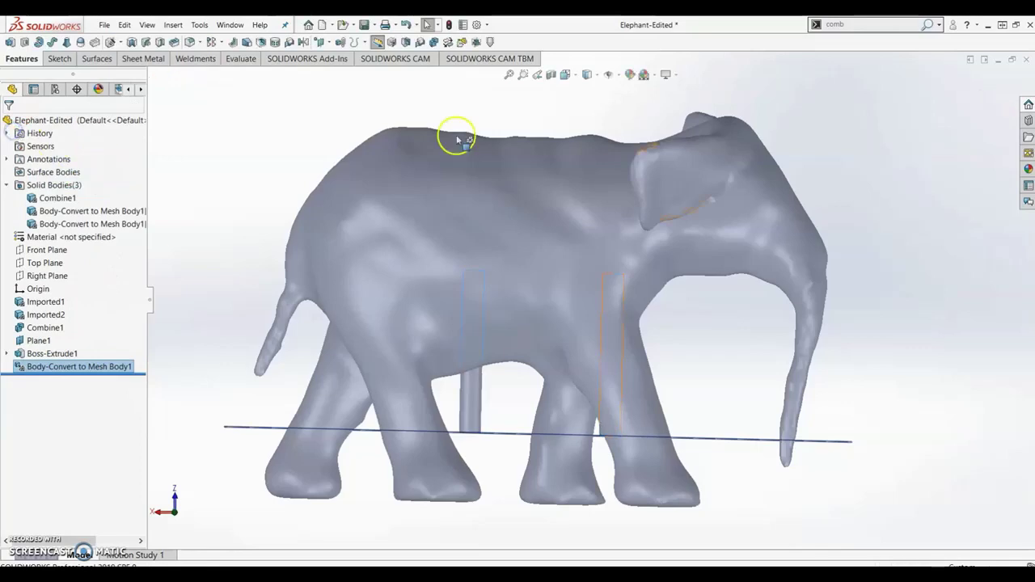
- Combine with Subtract, using the elephant body Combine1 as the main body and removing both converted cylinder mesh bodies
left_click(873, 23)
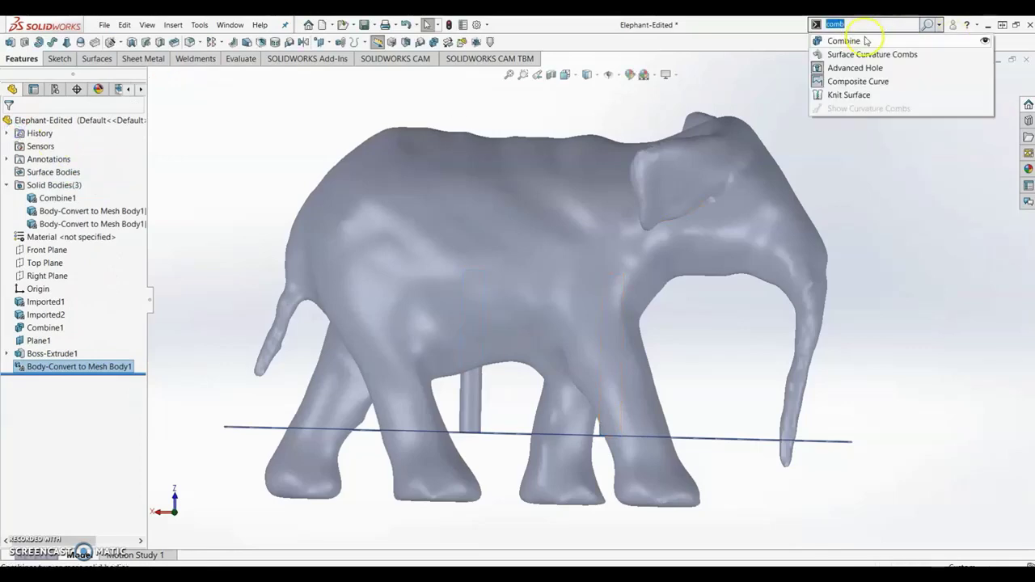
left_click(865, 40)
left_click(512, 269)
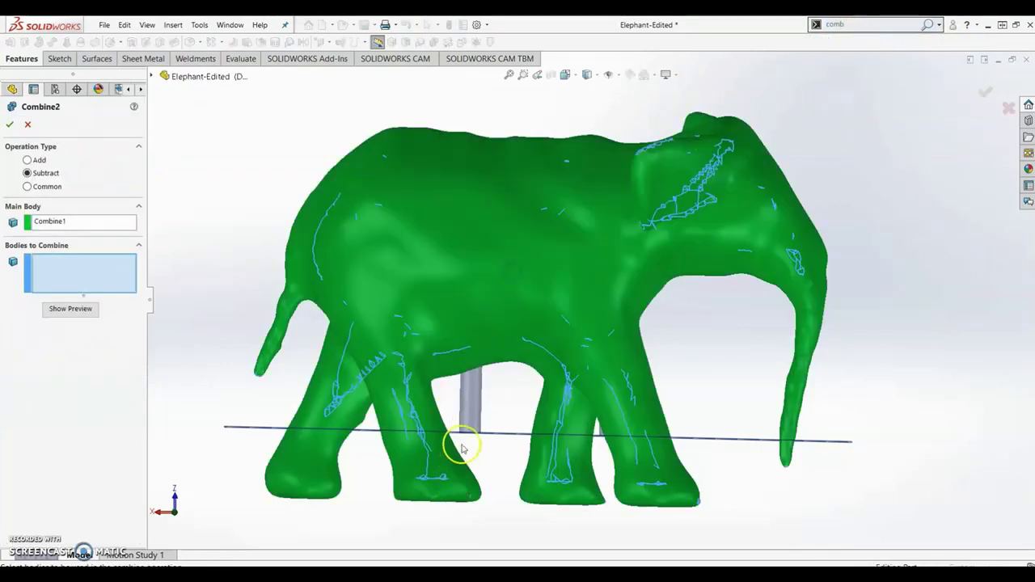
left_click(472, 413)
middle_click_drag(612, 439, 648, 454)
left_click(628, 410)
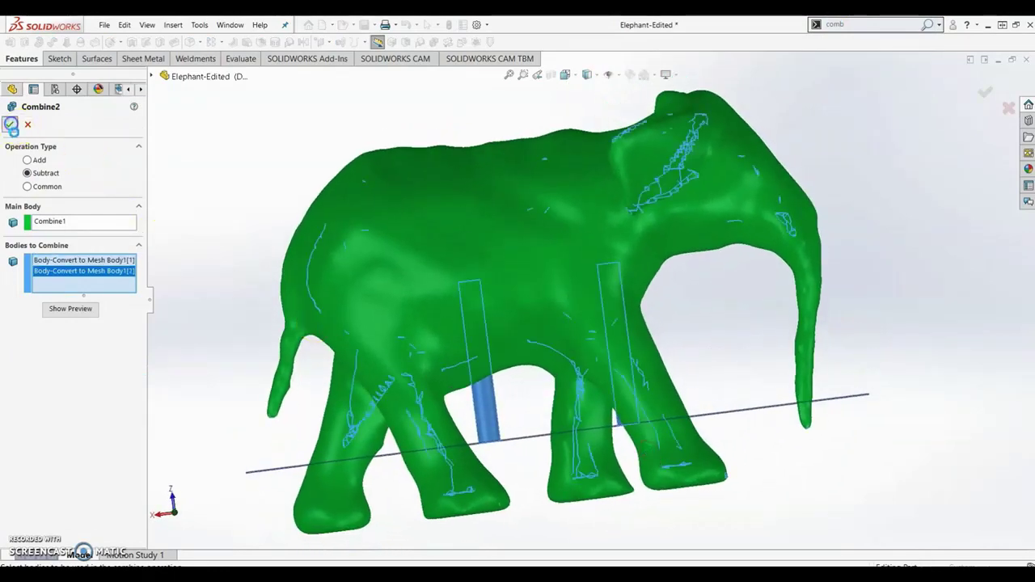
left_click(10, 124)
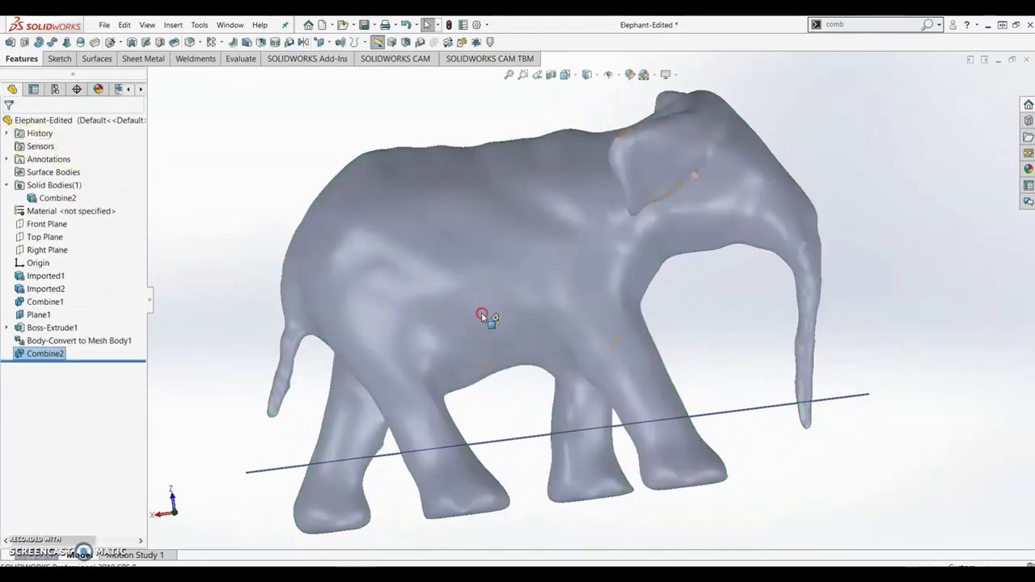
- Hide the reference plane so that only the elephant is displayed
middle_click_drag(482, 315, 474, 406)
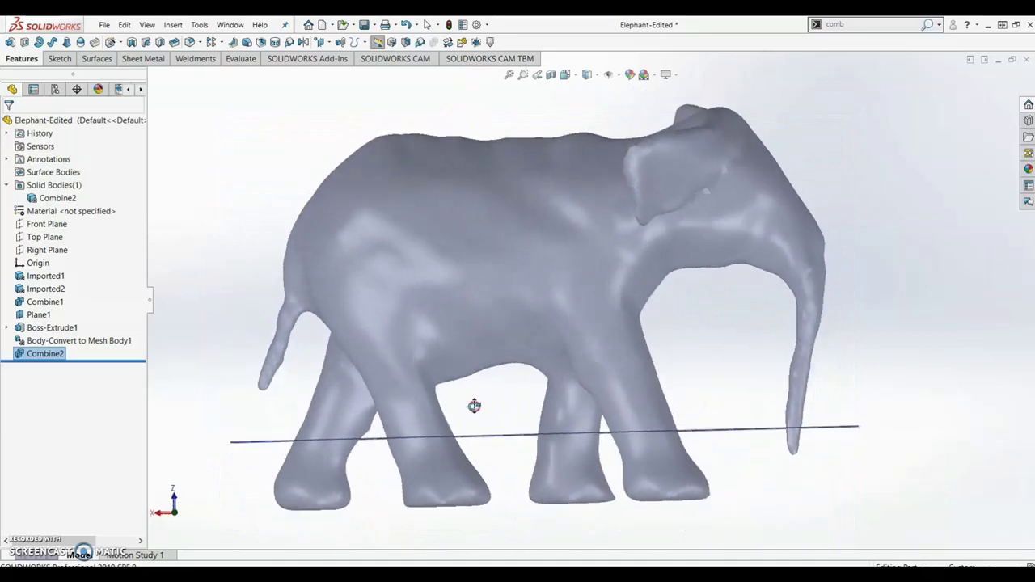
left_click(607, 75)
scroll(766, 282, "up", 2)
left_click(848, 310)
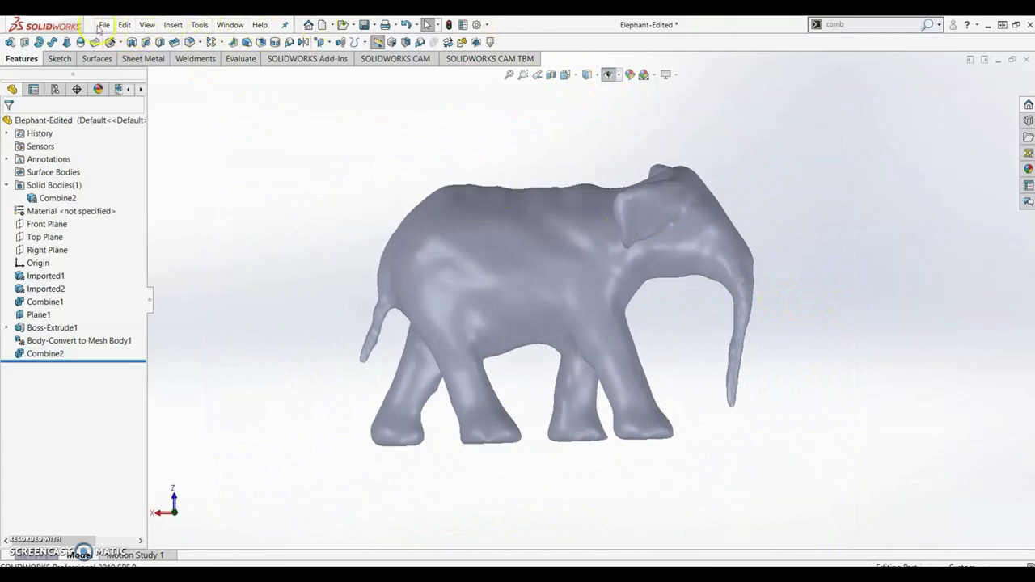
- Save the elephant in STL format in the Elephant folder, extending the file name after "Elephant-Edited-"
left_click(101, 25)
left_click(133, 163)
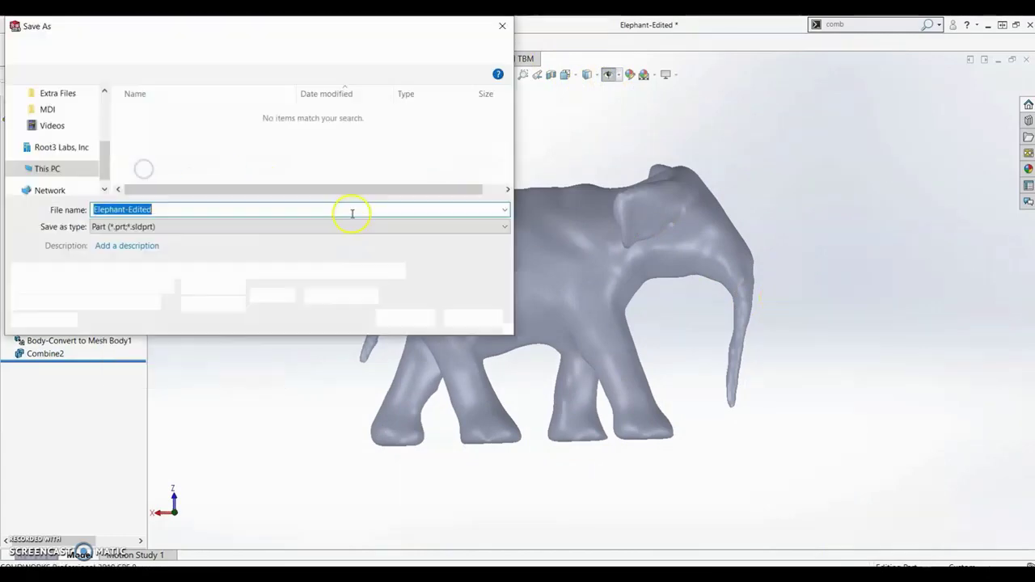
left_click(238, 227)
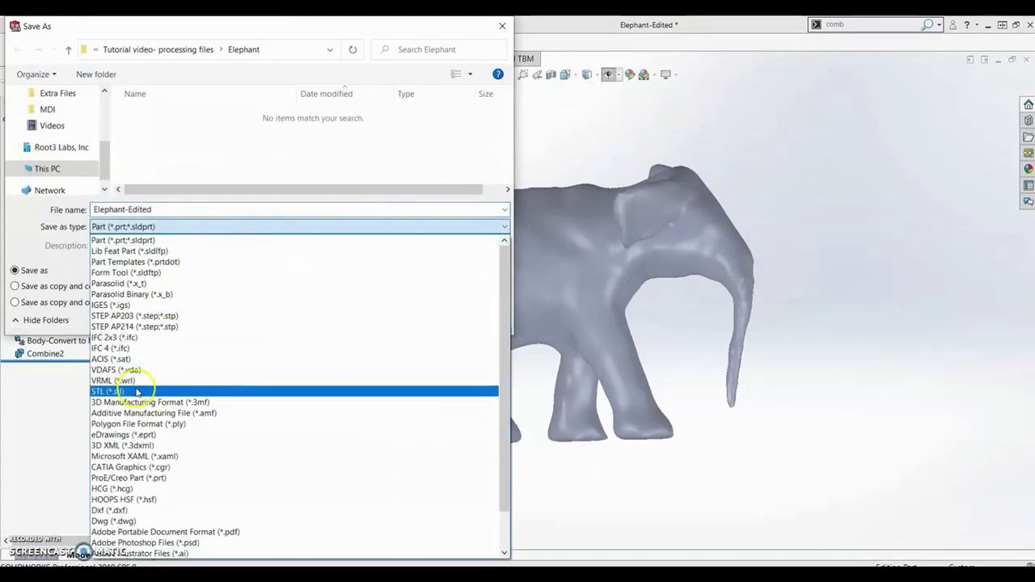
left_click(137, 392)
left_click(180, 249)
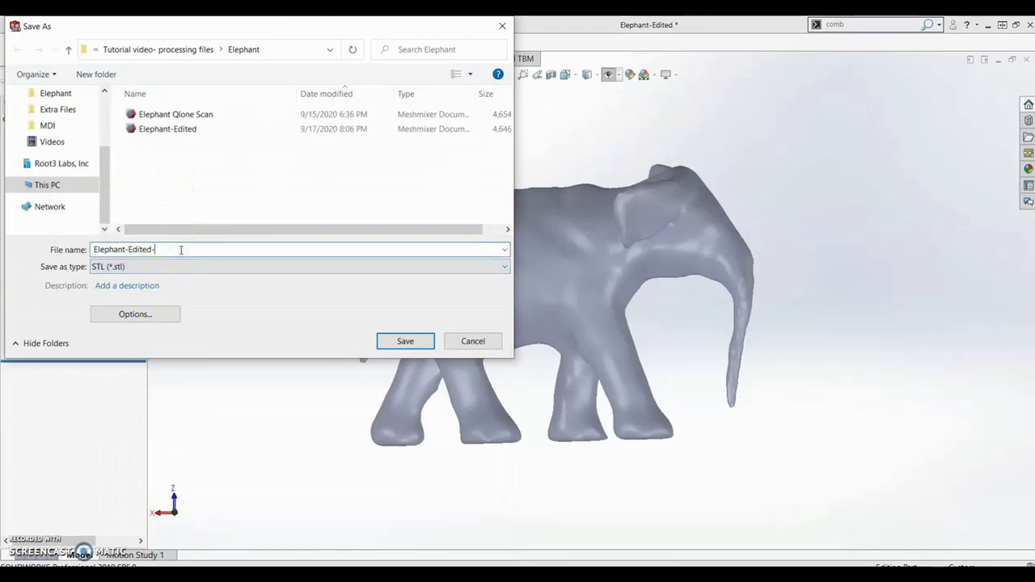
left_click(415, 334)
left_click(547, 329)
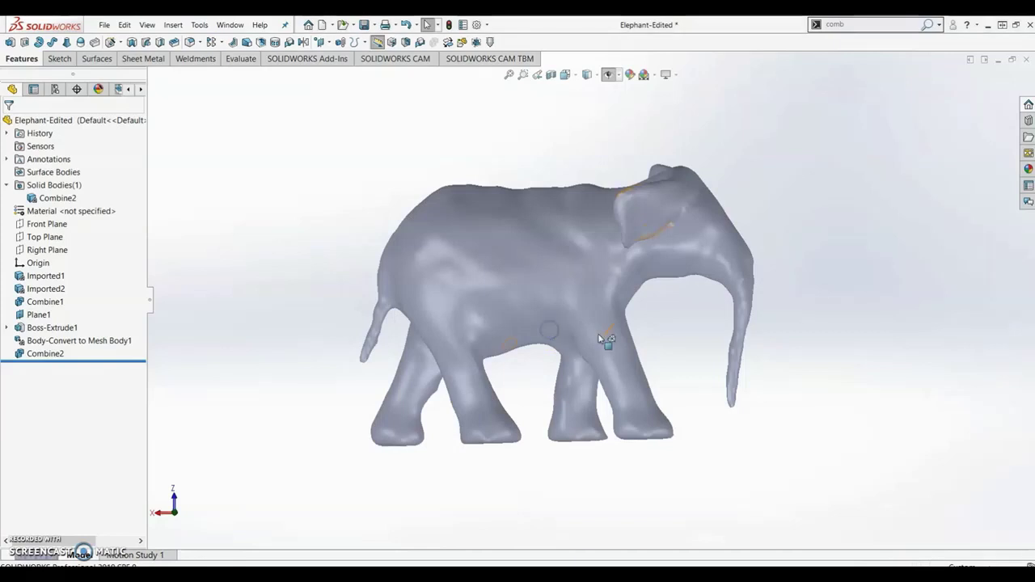
middle_click_drag(739, 323, 736, 324)
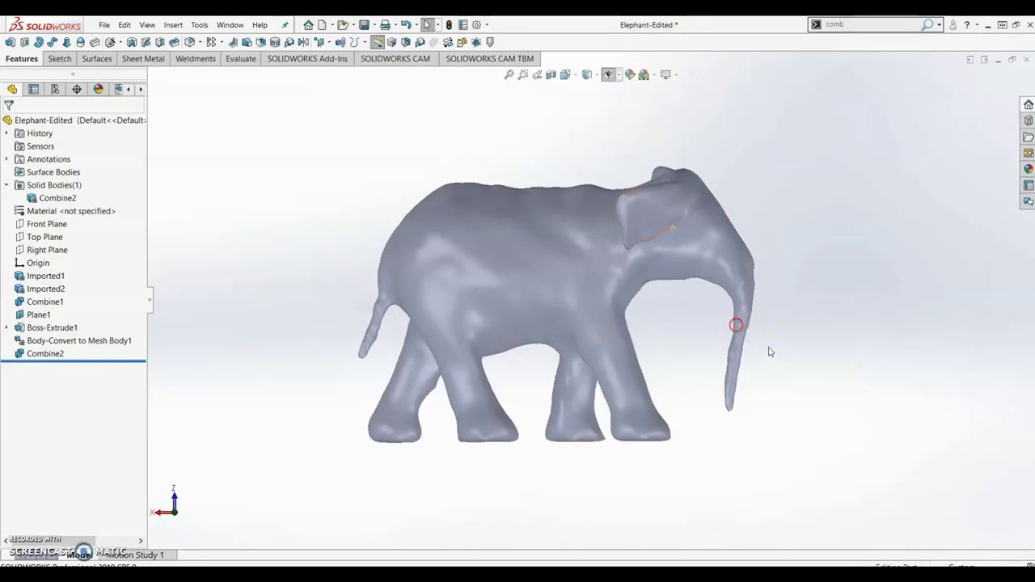